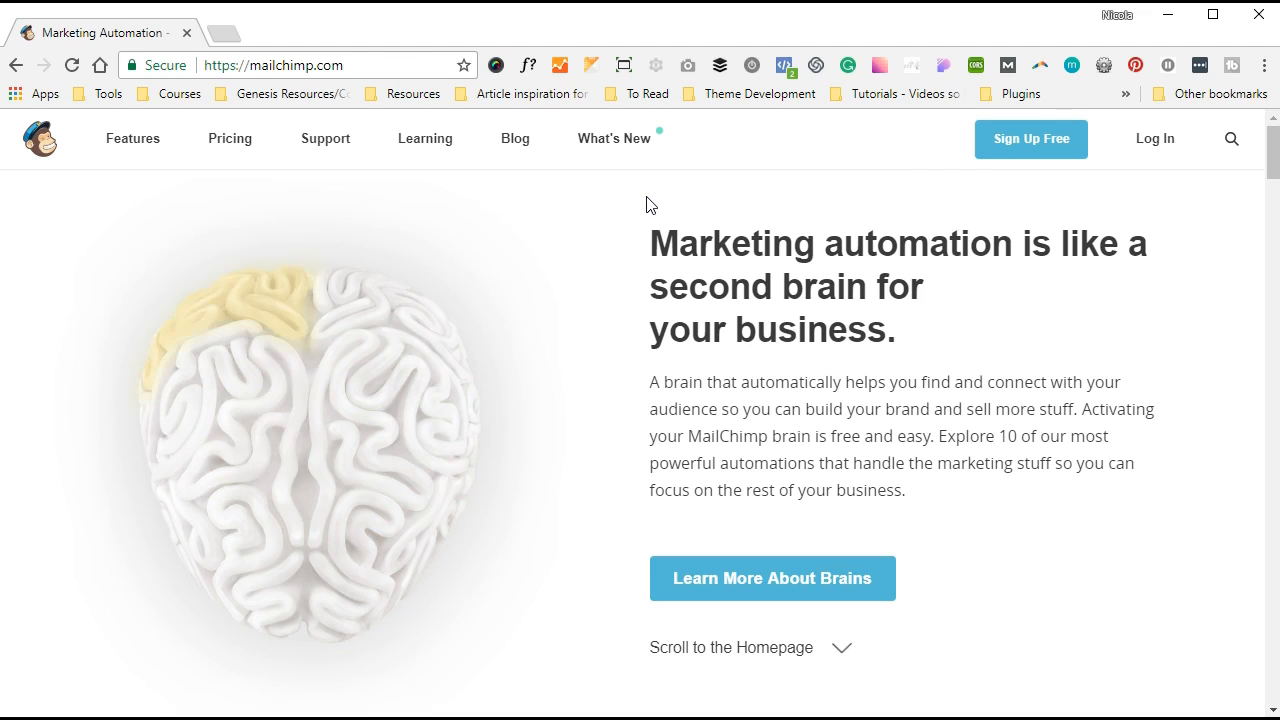
Step: Log in to the MailChimp account, completing the "I'm not a robot" check
{"action": "left_click", "coordinate": [1157, 140]}
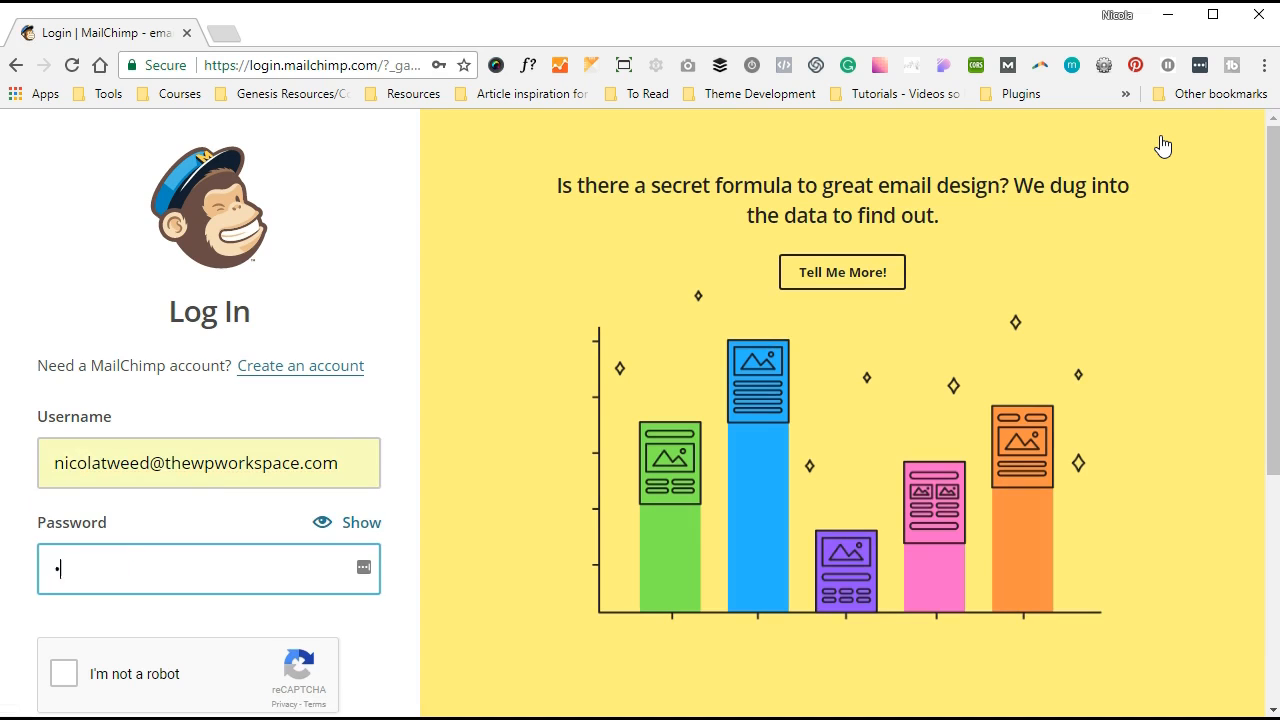
{"action": "left_click", "coordinate": [61, 667]}
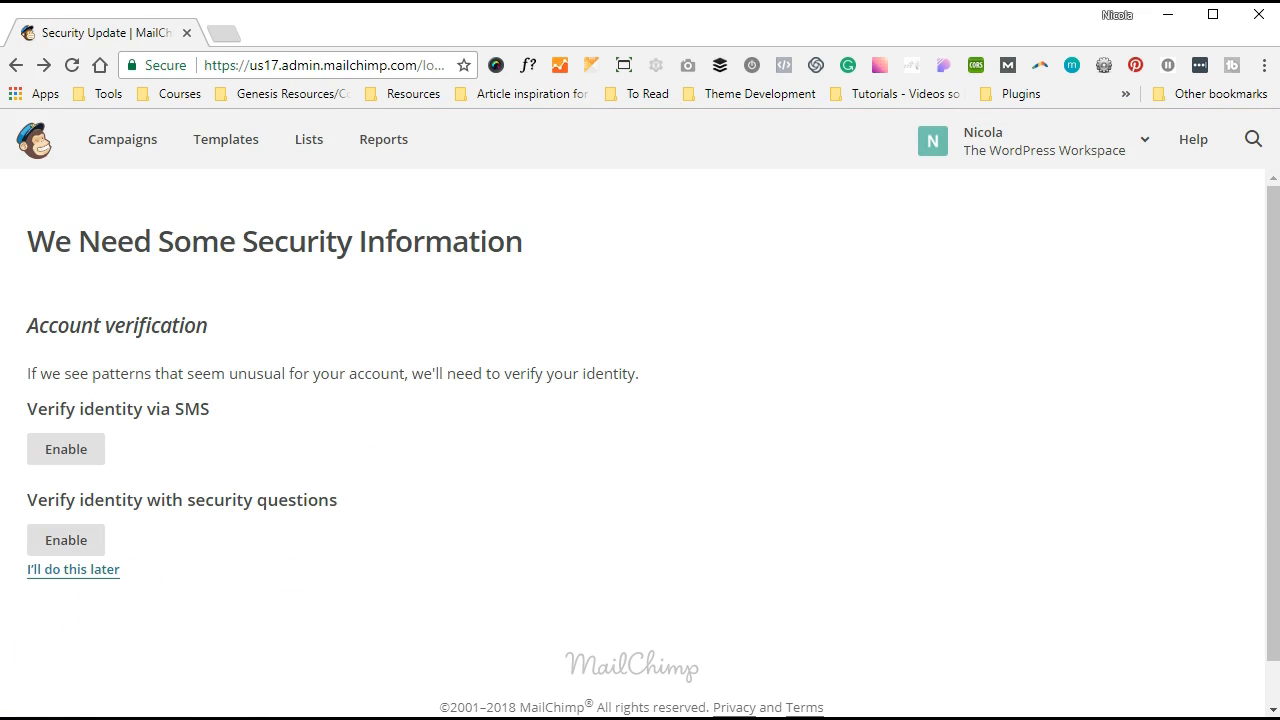
Step: Go to the account's campaigns and start creating a new regular email campaign
{"action": "left_click", "coordinate": [141, 150]}
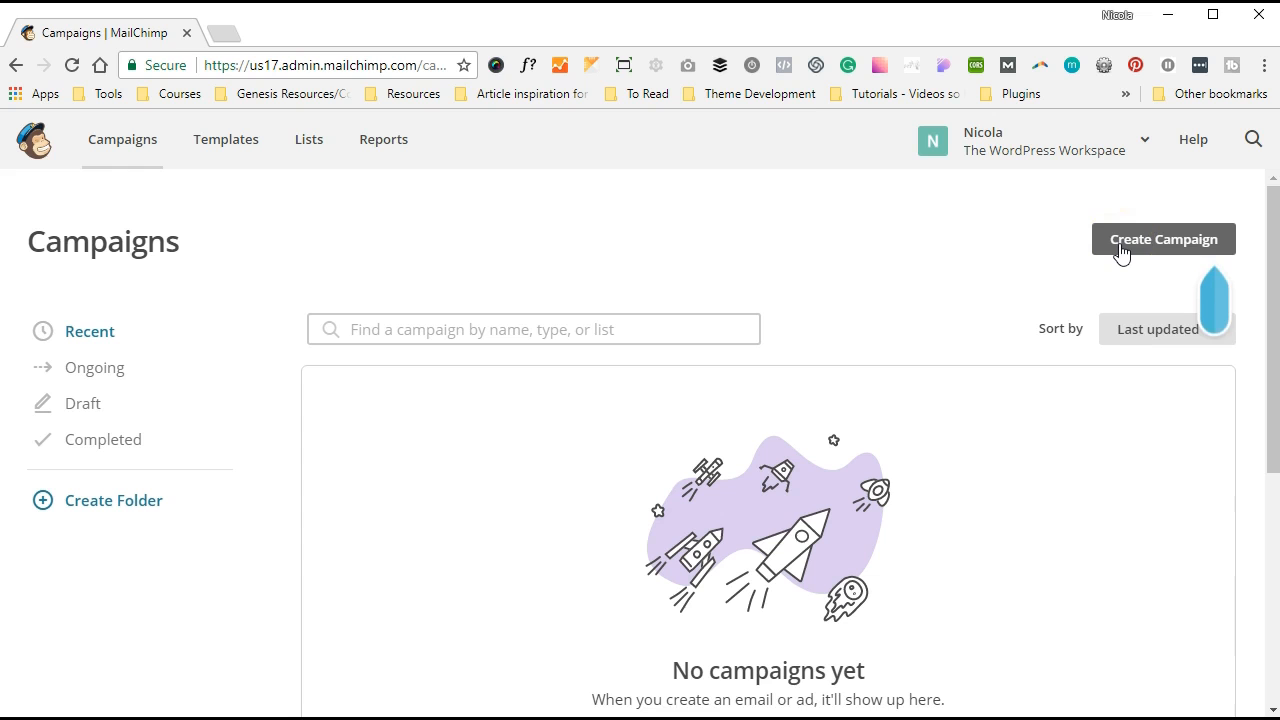
{"action": "left_click", "coordinate": [1120, 250]}
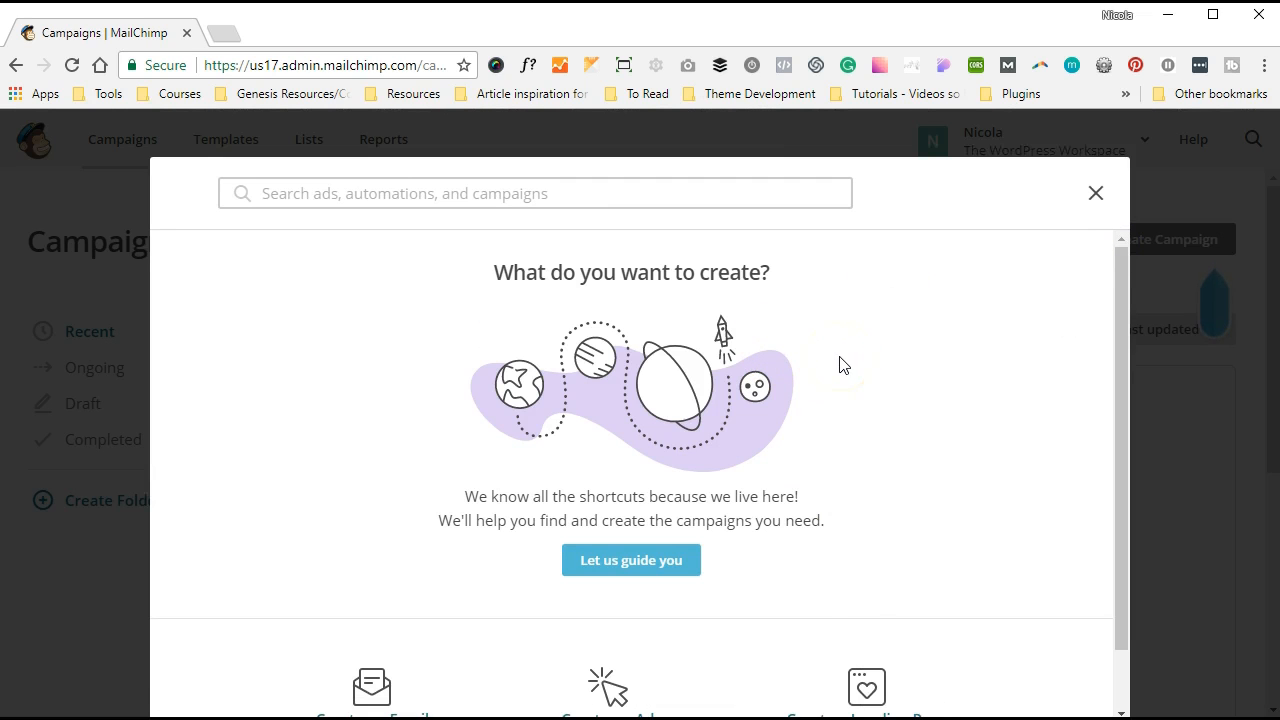
{"action": "scroll", "coordinate": [840, 365], "scroll_direction": "down", "scroll_amount": 2}
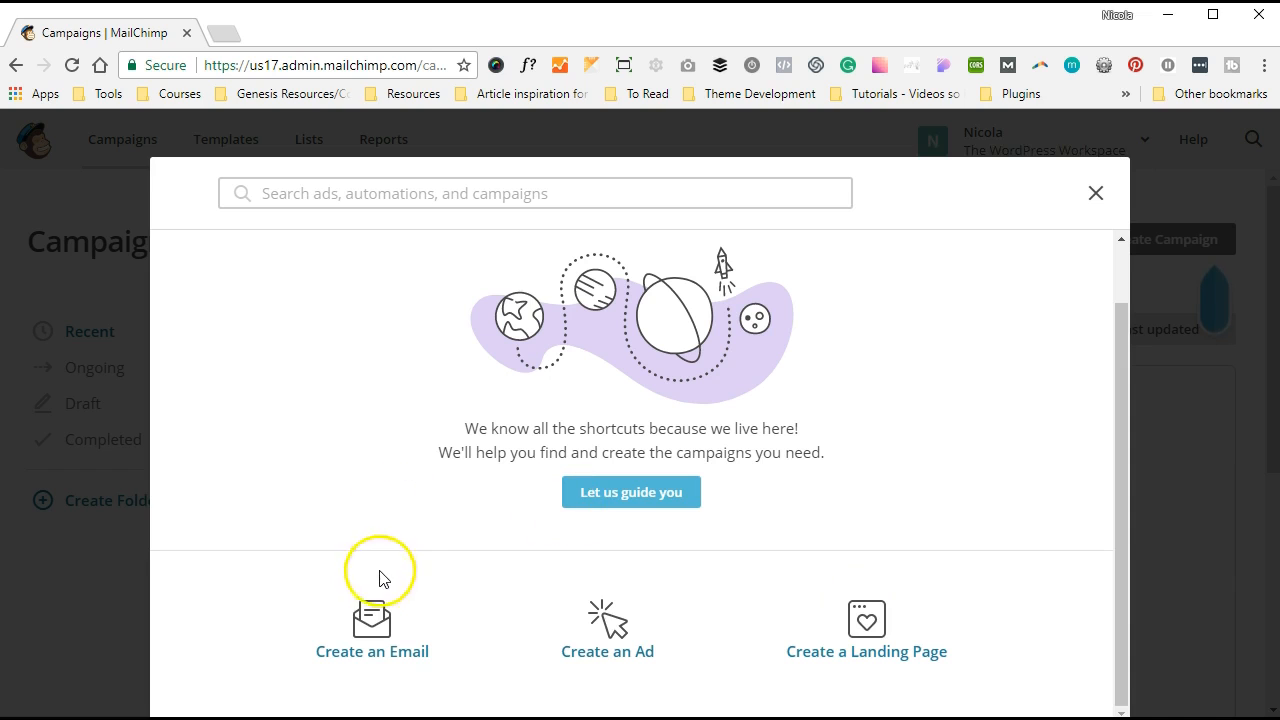
{"action": "left_click", "coordinate": [368, 618]}
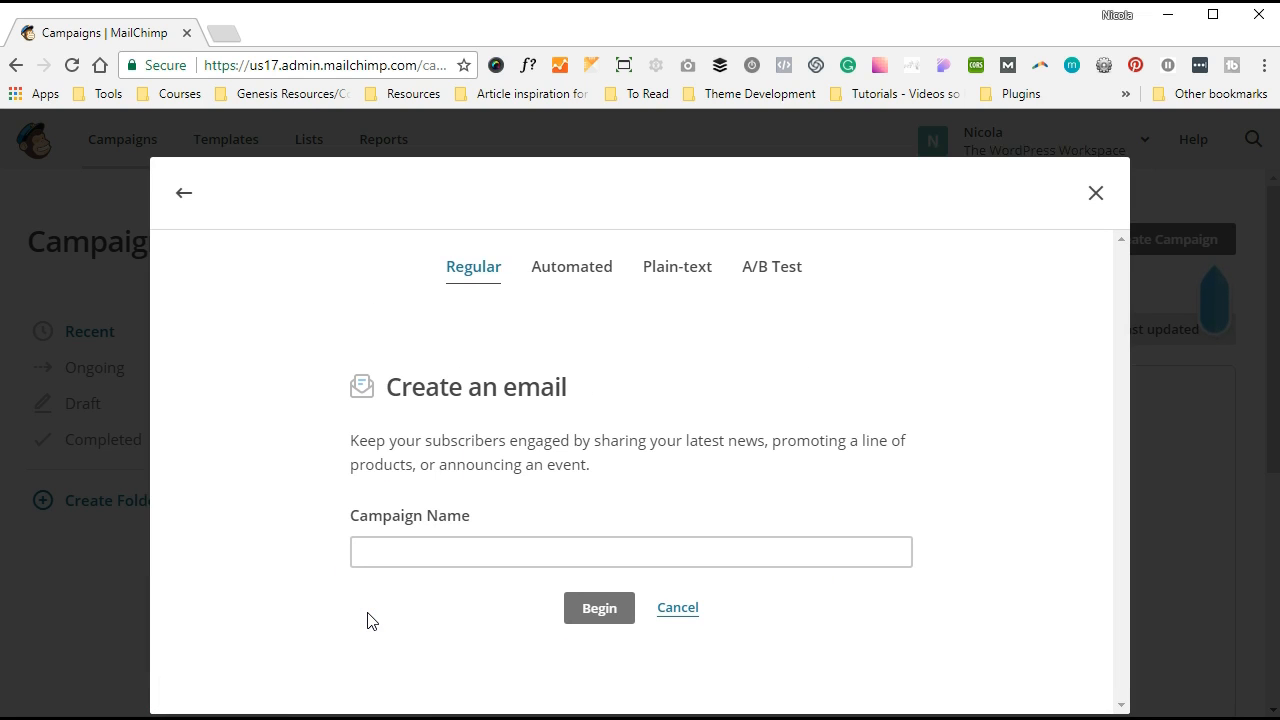
Step: Name the email campaign "DAY 1 // What is SEO" and begin building it
{"action": "left_click", "coordinate": [426, 561]}
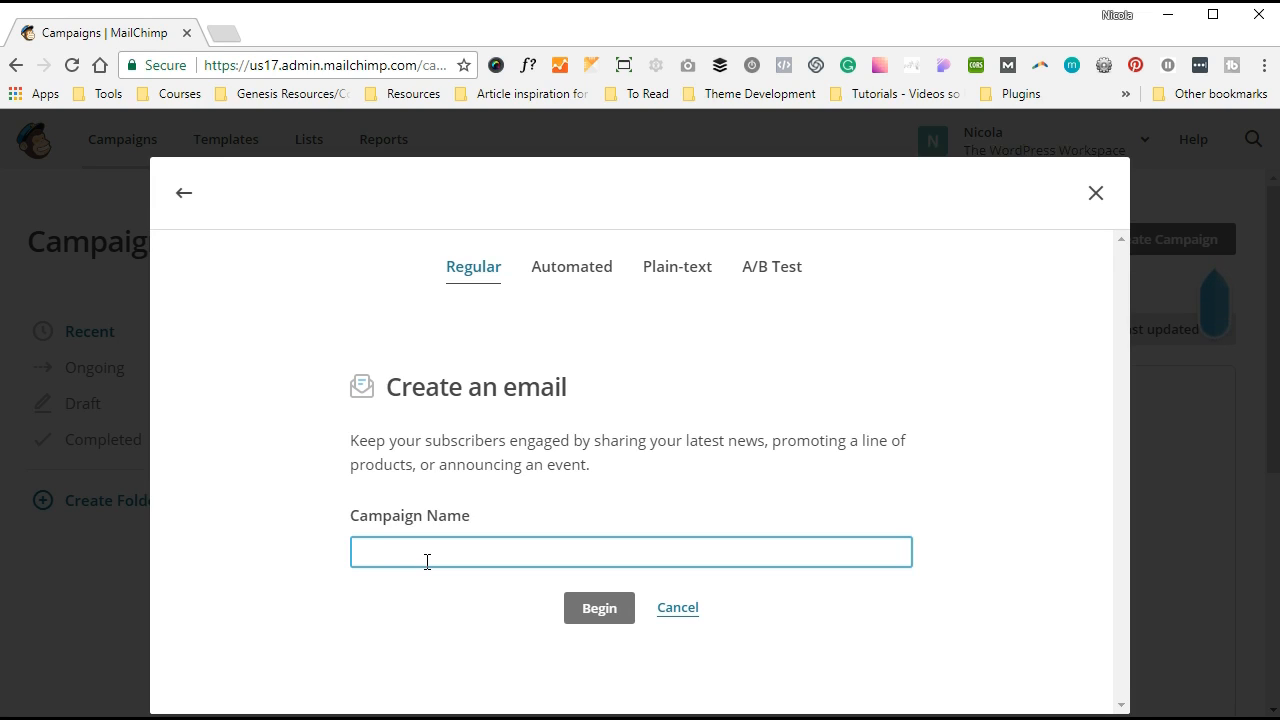
{"action": "type", "text": "Day 1"}
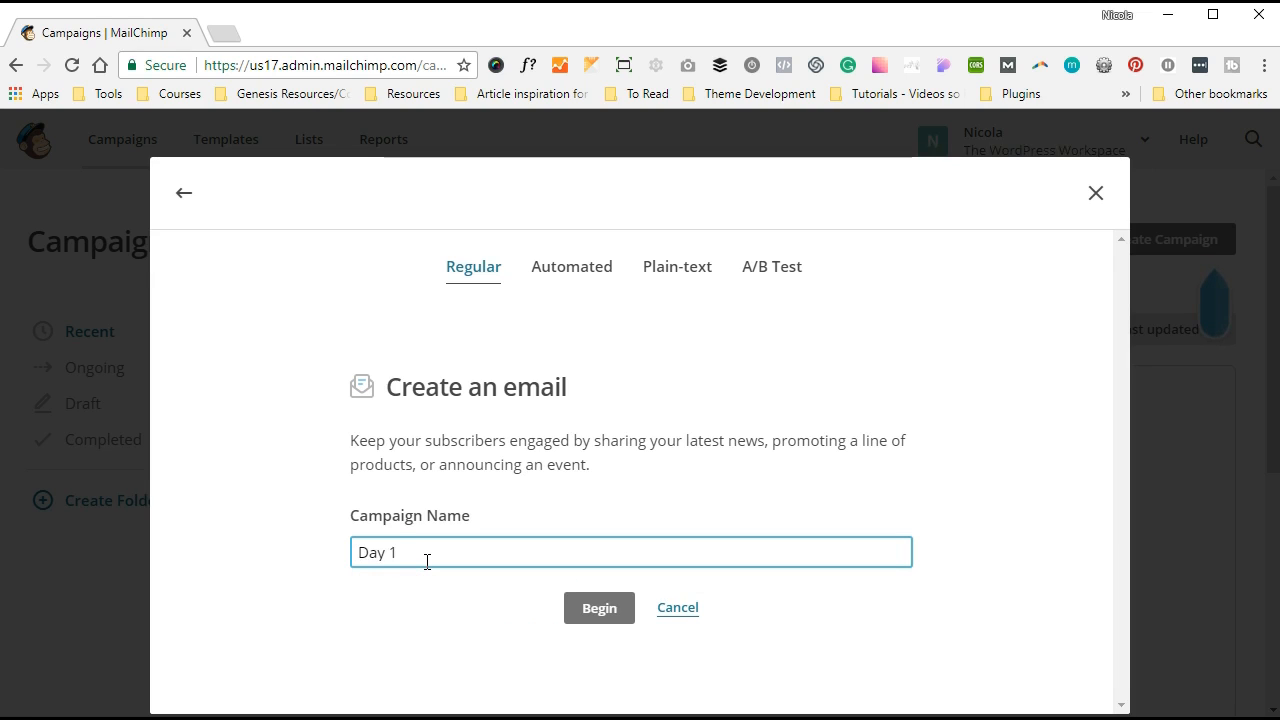
{"action": "key", "text": "ctrl+a"}
{"action": "type", "text": "D"}
{"action": "key", "text": "BackSpace"}
{"action": "type", "text": "DAY 1 //"}
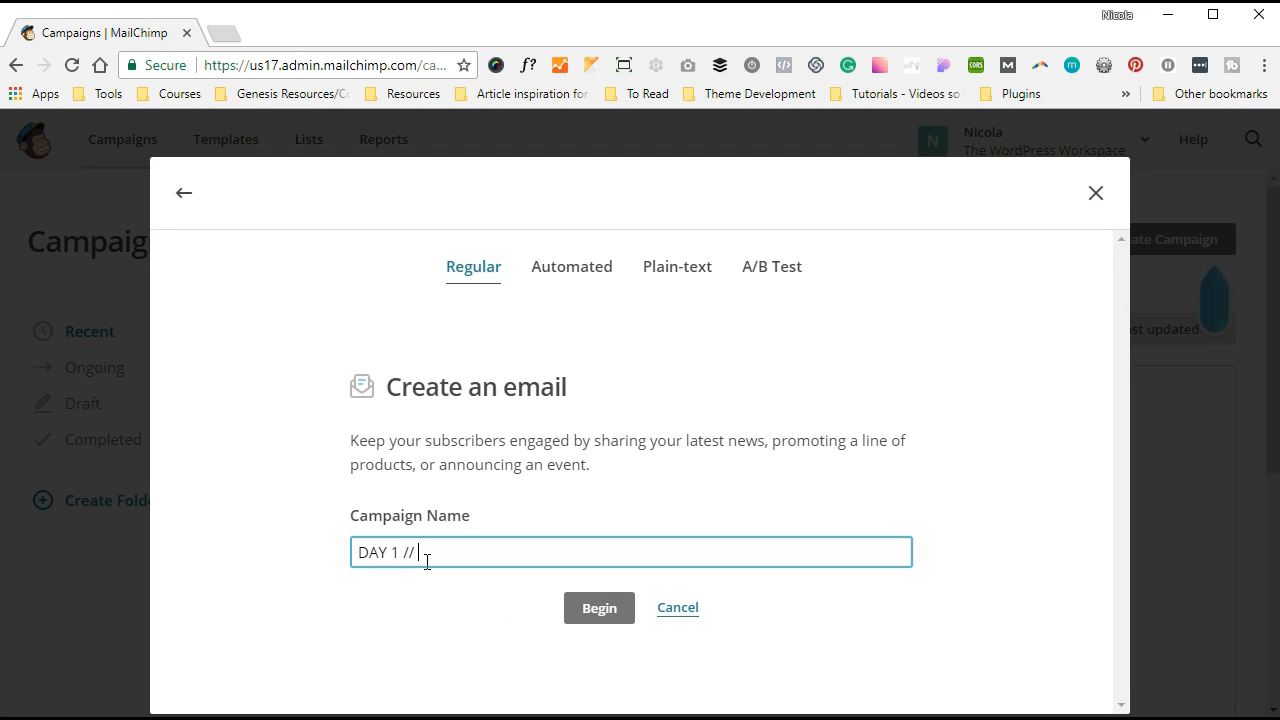
{"action": "type", "text": " What is SEO"}
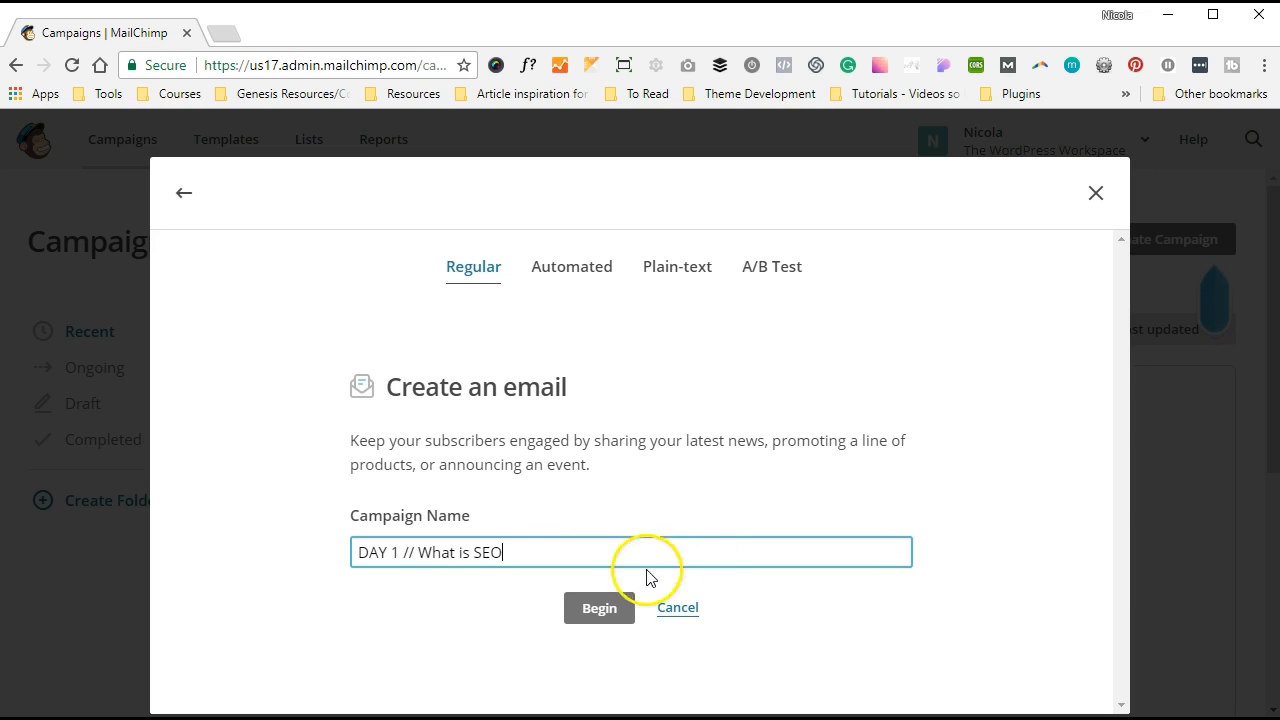
{"action": "left_click", "coordinate": [612, 605]}
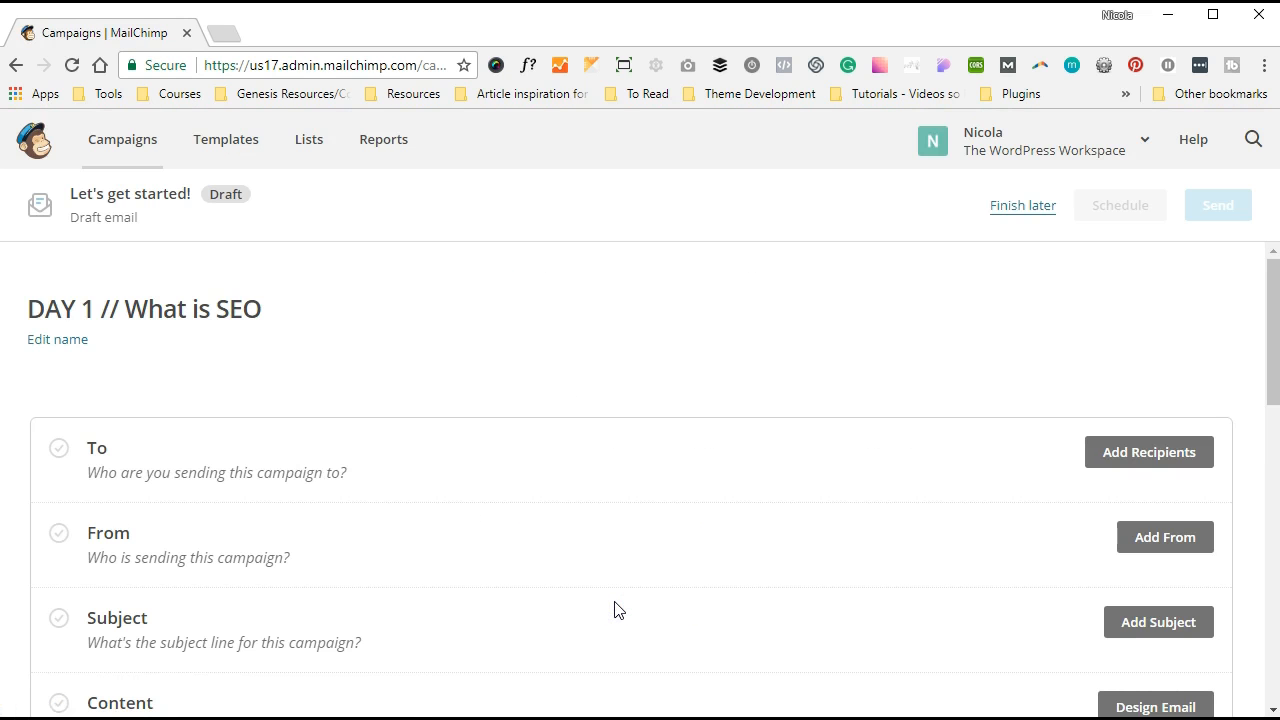
Step: Set the campaign's recipients to the list "SEO Masterclass with The WordPress Workspace" and save
{"action": "scroll", "coordinate": [618, 610], "scroll_direction": "down", "scroll_amount": 1}
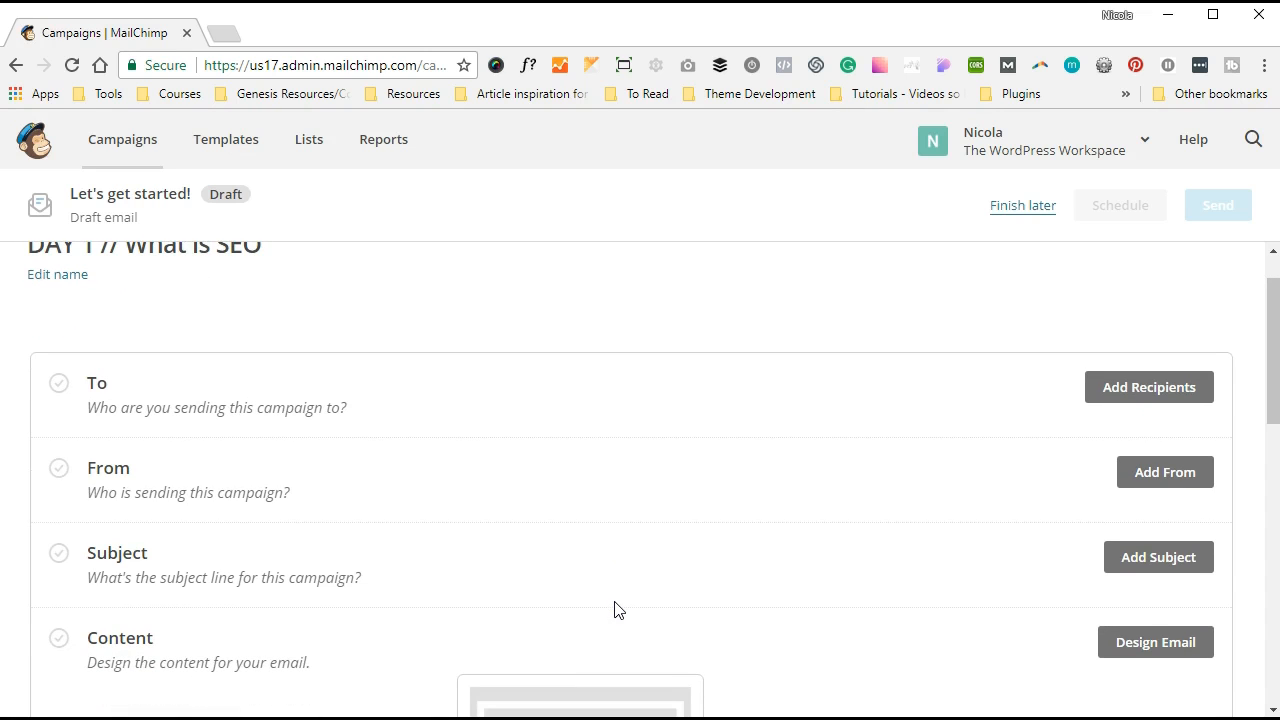
{"action": "scroll", "coordinate": [618, 610], "scroll_direction": "down", "scroll_amount": 1}
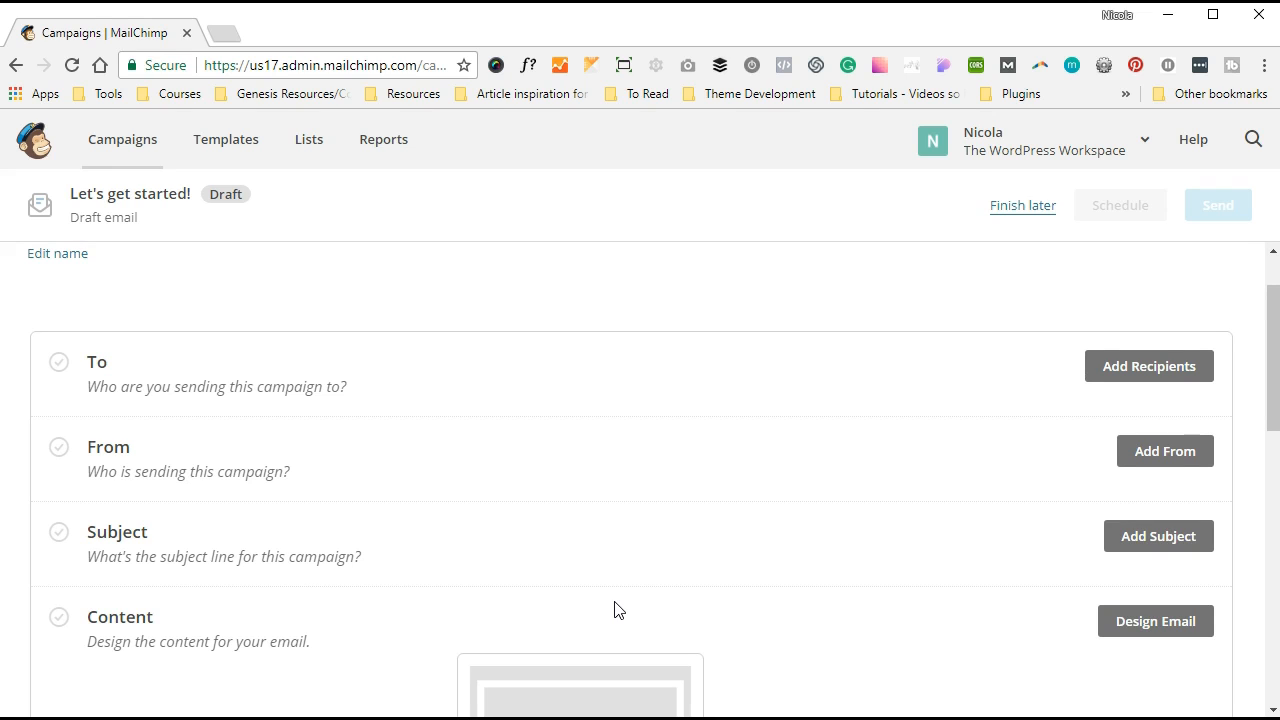
{"action": "scroll", "coordinate": [618, 610], "scroll_direction": "up", "scroll_amount": 2}
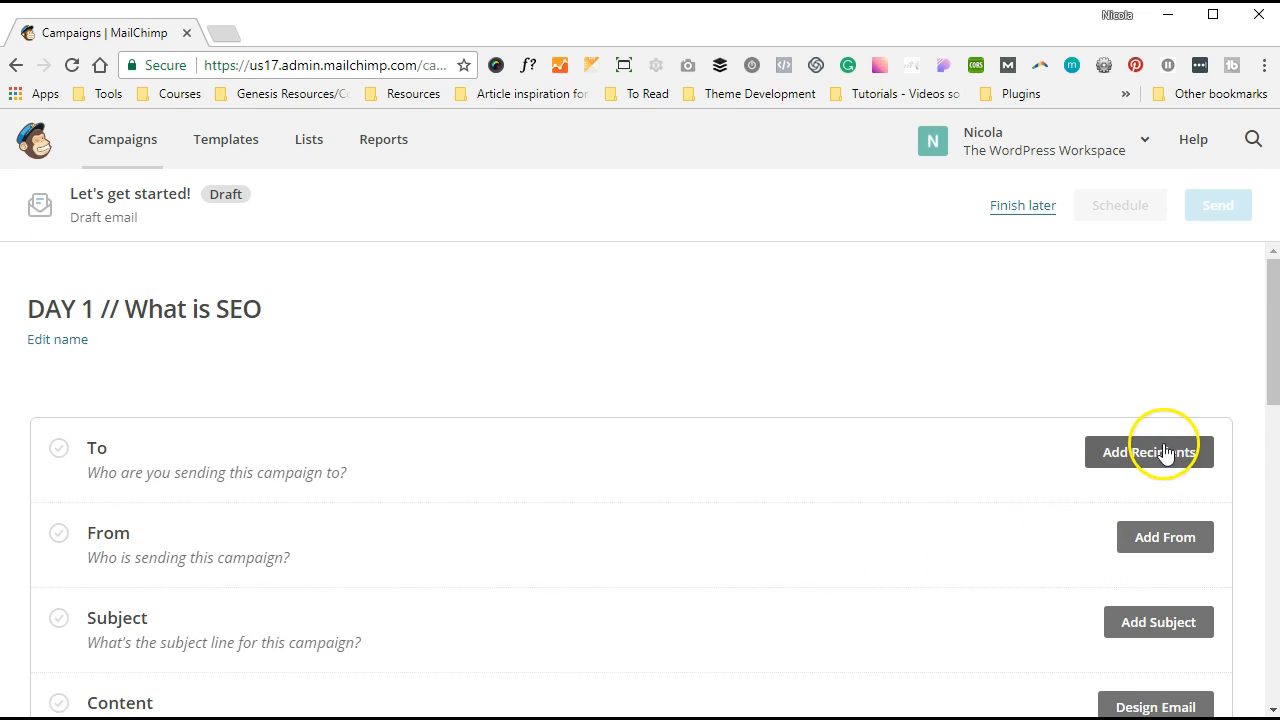
{"action": "left_click", "coordinate": [1163, 452]}
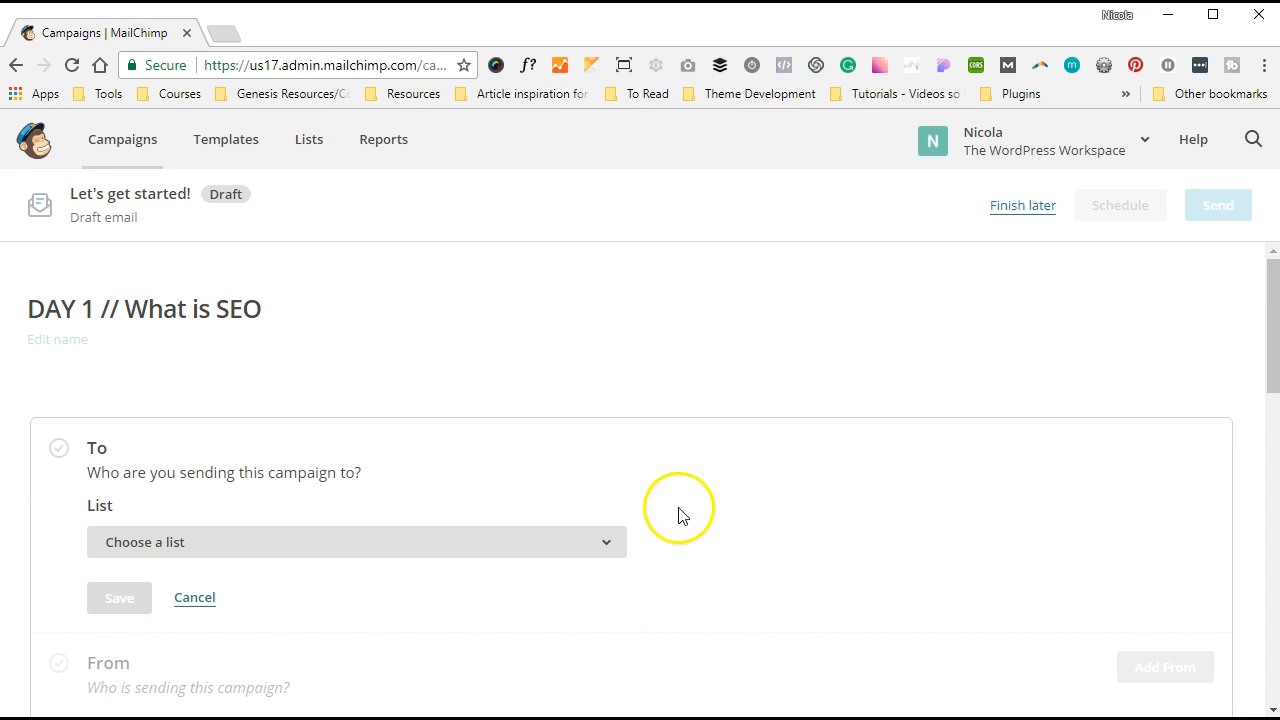
{"action": "left_click", "coordinate": [590, 556]}
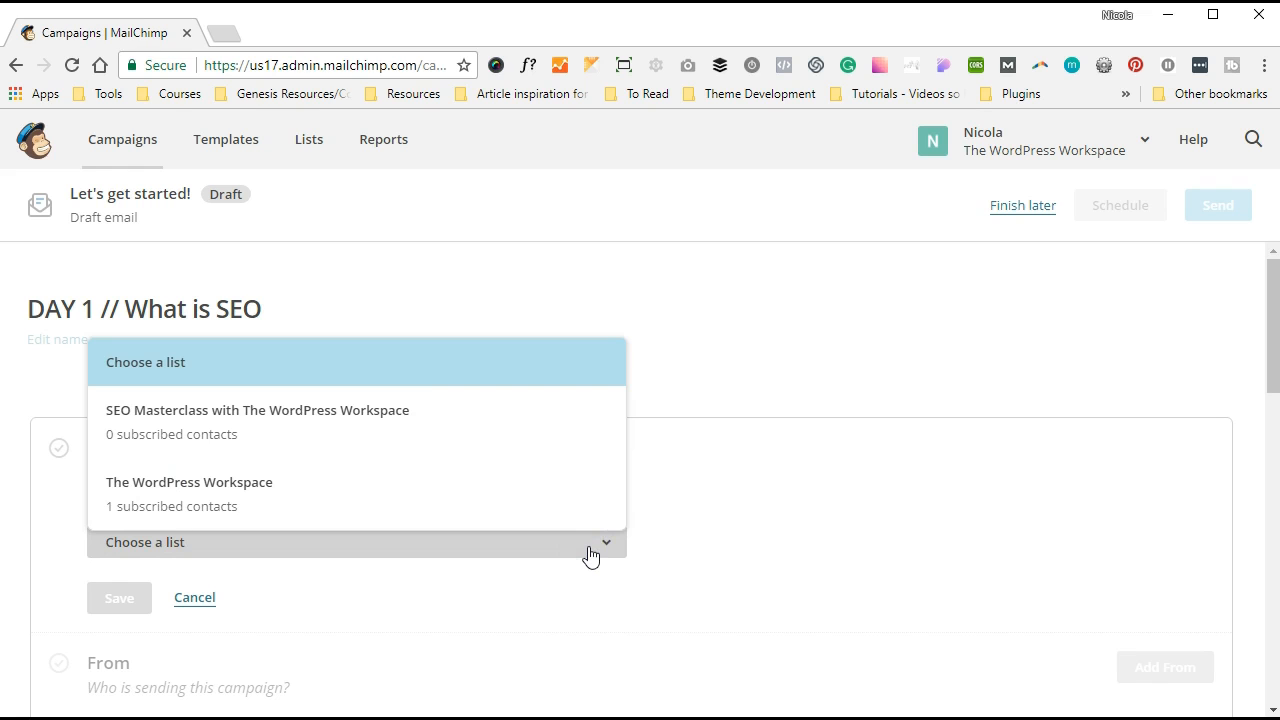
{"action": "left_click", "coordinate": [391, 452]}
{"action": "scroll", "coordinate": [814, 483], "scroll_direction": "down", "scroll_amount": 2}
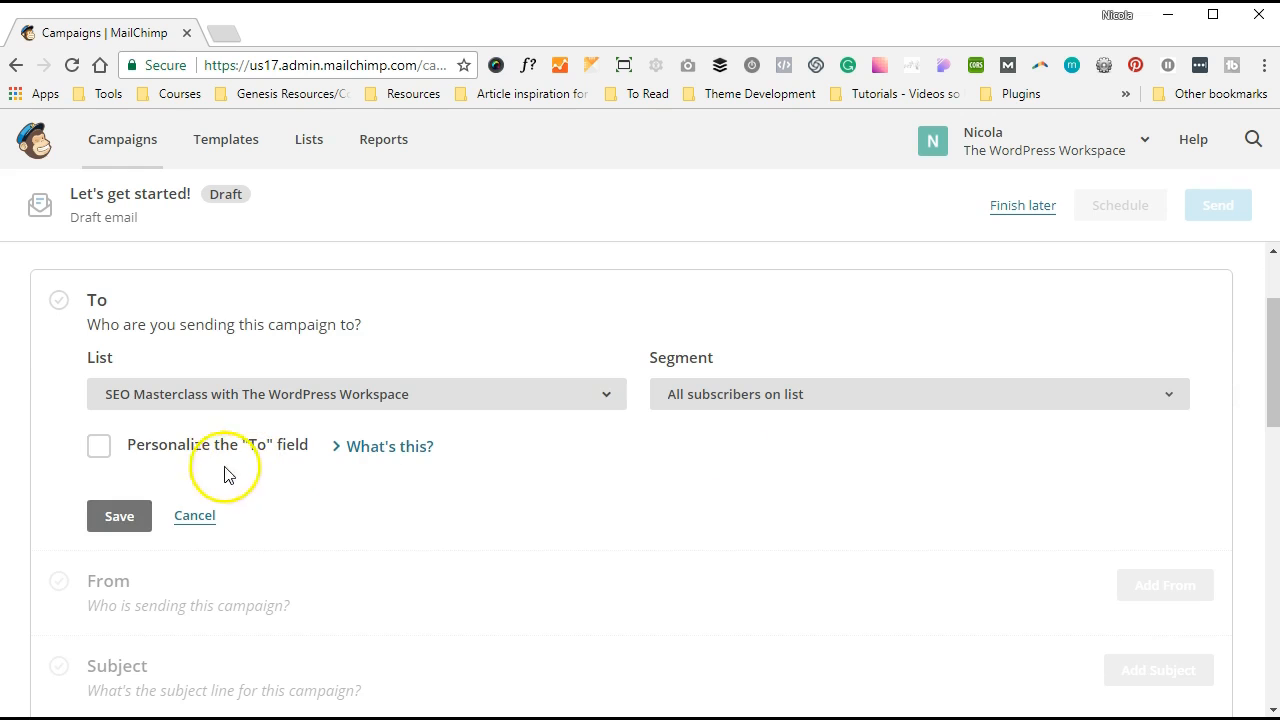
{"action": "left_click", "coordinate": [118, 517]}
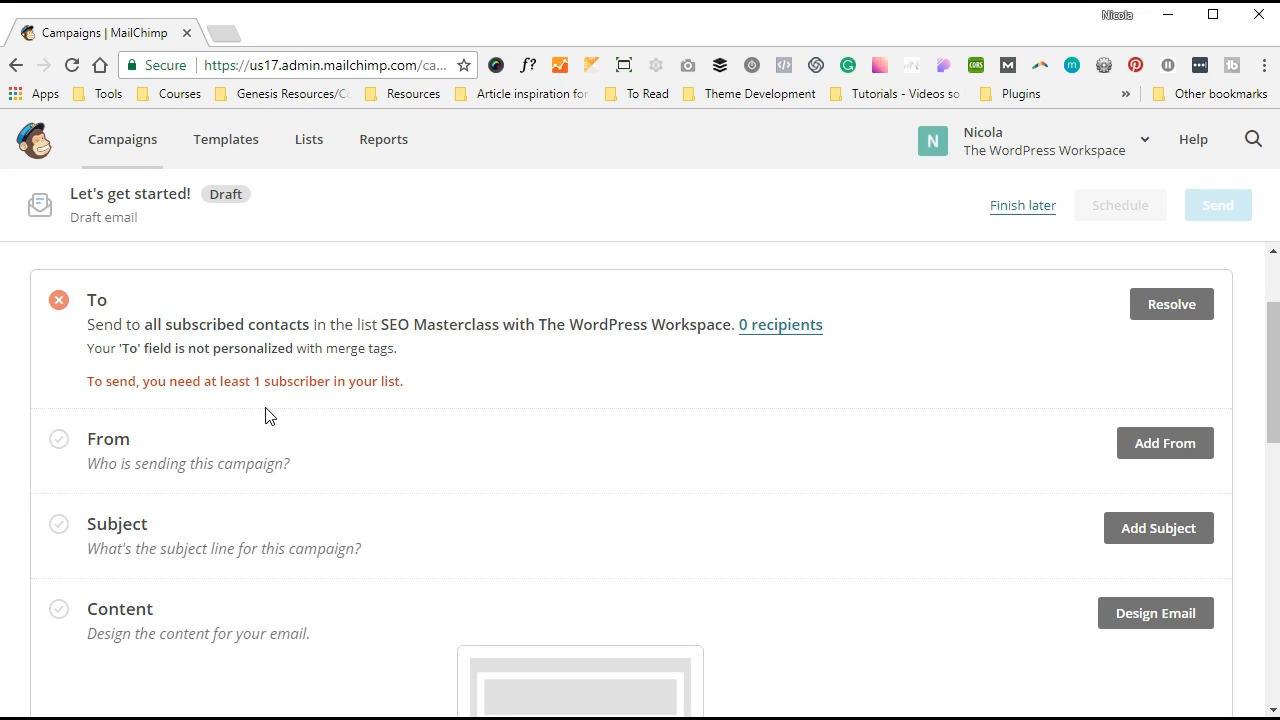
Step: Save the campaign's sender details with the prefilled company name and email address
{"action": "scroll", "coordinate": [530, 391], "scroll_direction": "down", "scroll_amount": 1}
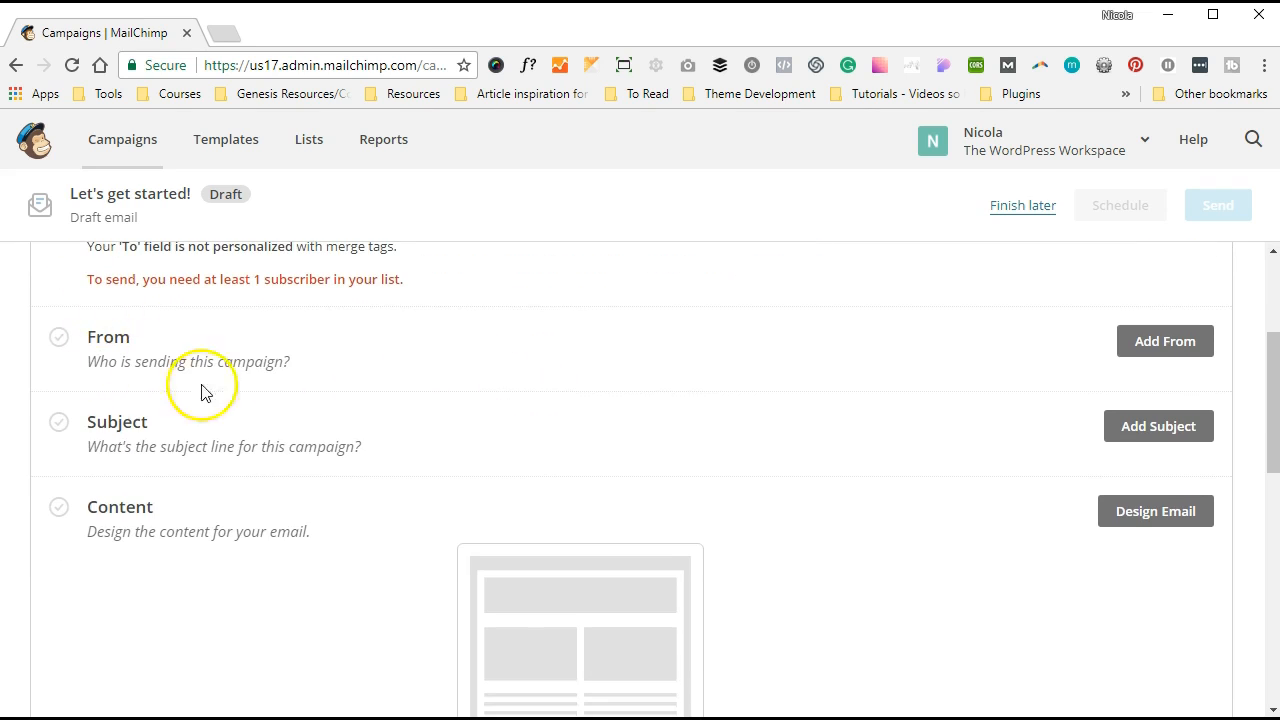
{"action": "left_click", "coordinate": [1207, 352]}
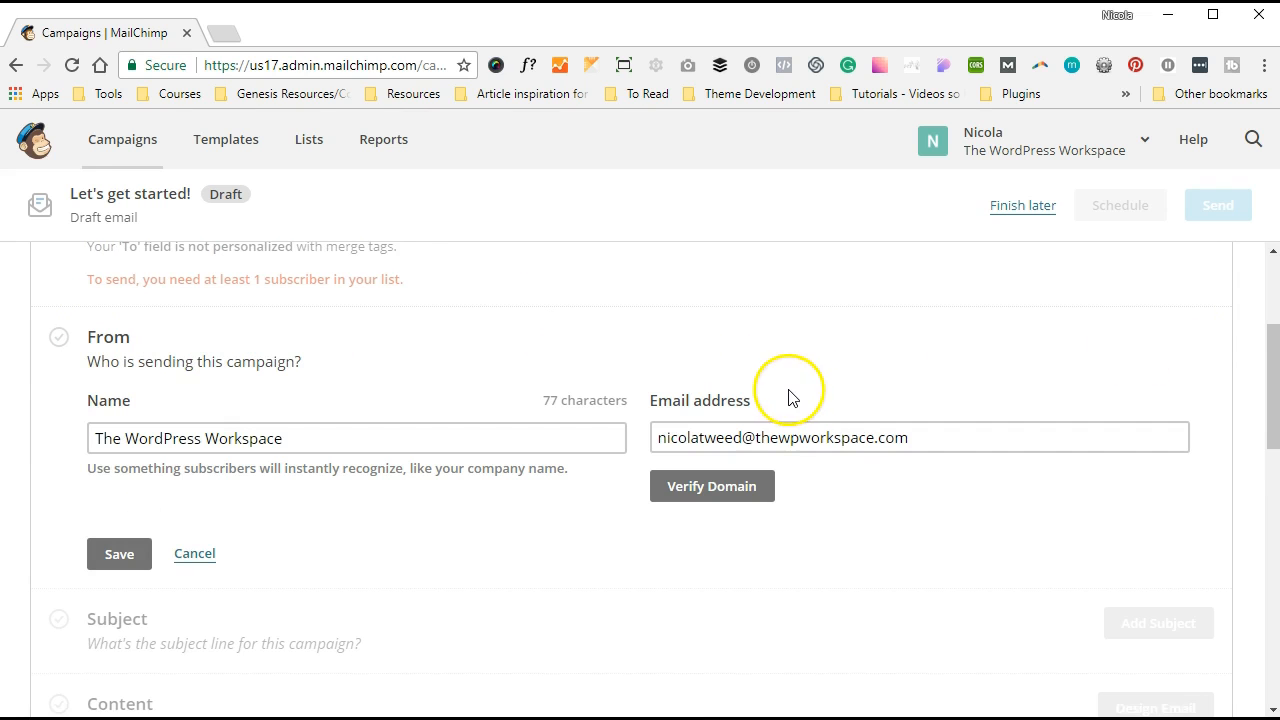
{"action": "left_click", "coordinate": [786, 437]}
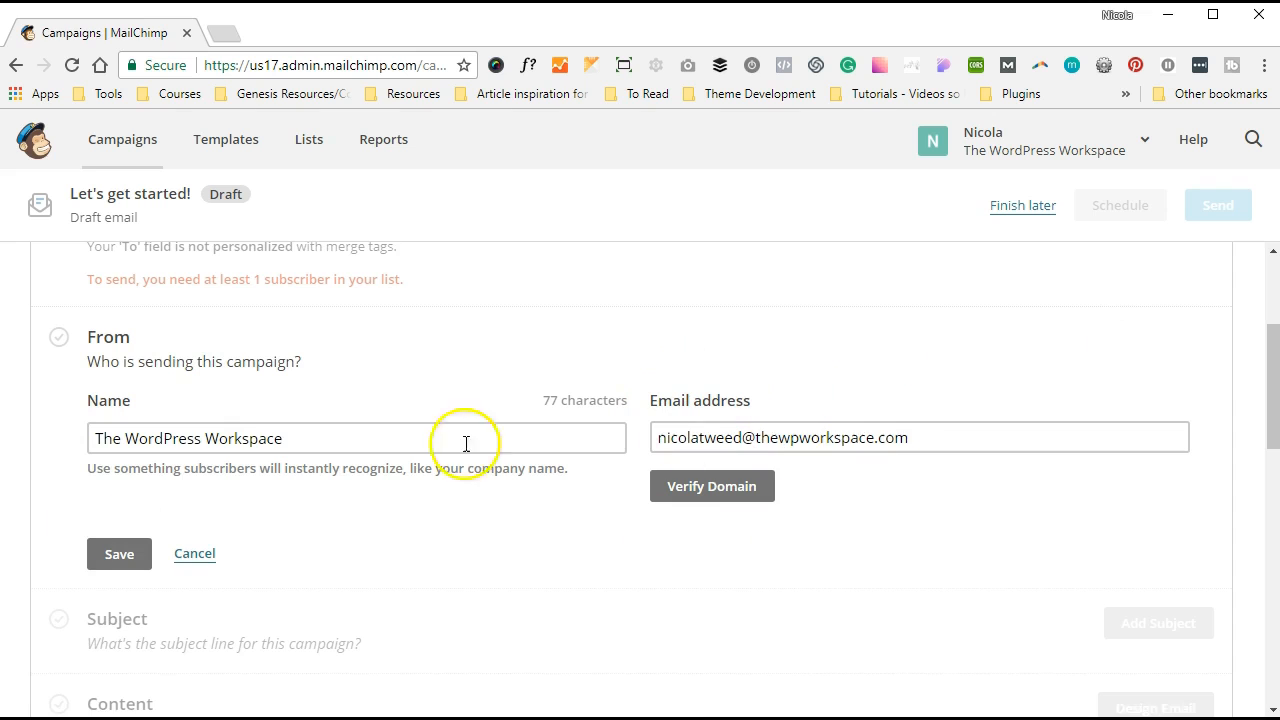
{"action": "left_click", "coordinate": [100, 550]}
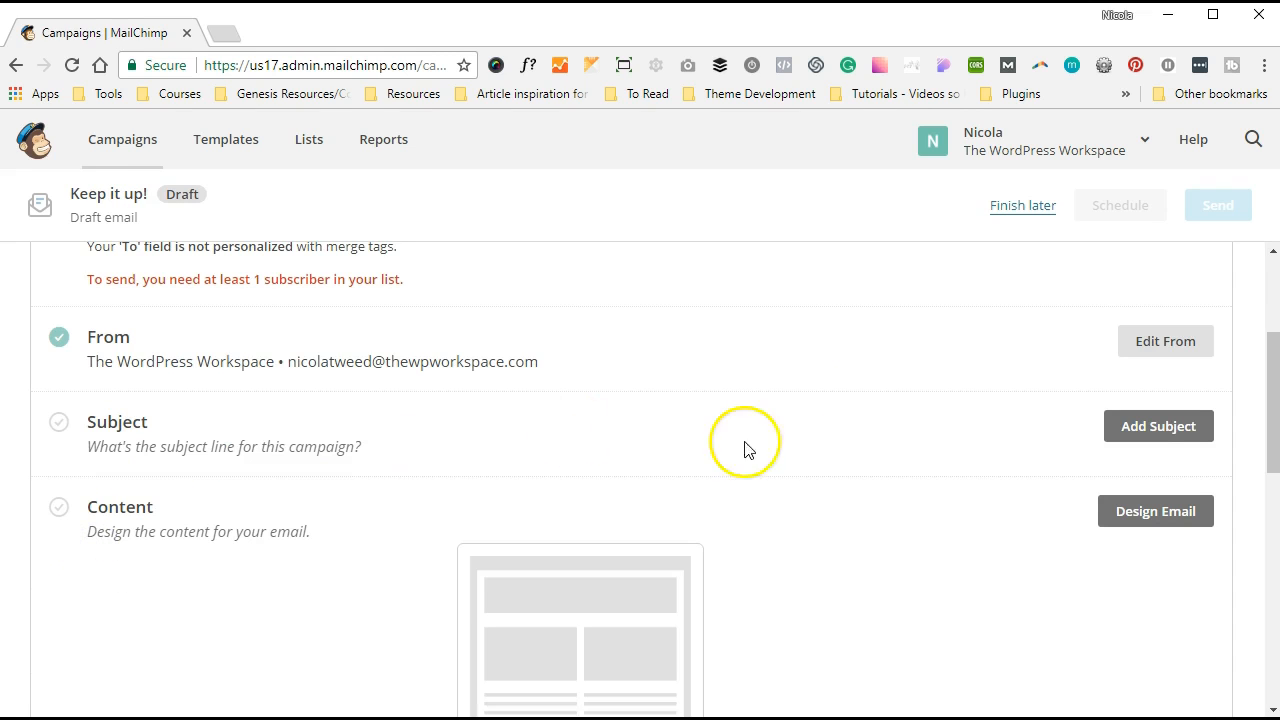
Step: Set the campaign's subject line to "DAY 1 // What is SEO", leave the preview text empty, and save
{"action": "left_click", "coordinate": [1162, 443]}
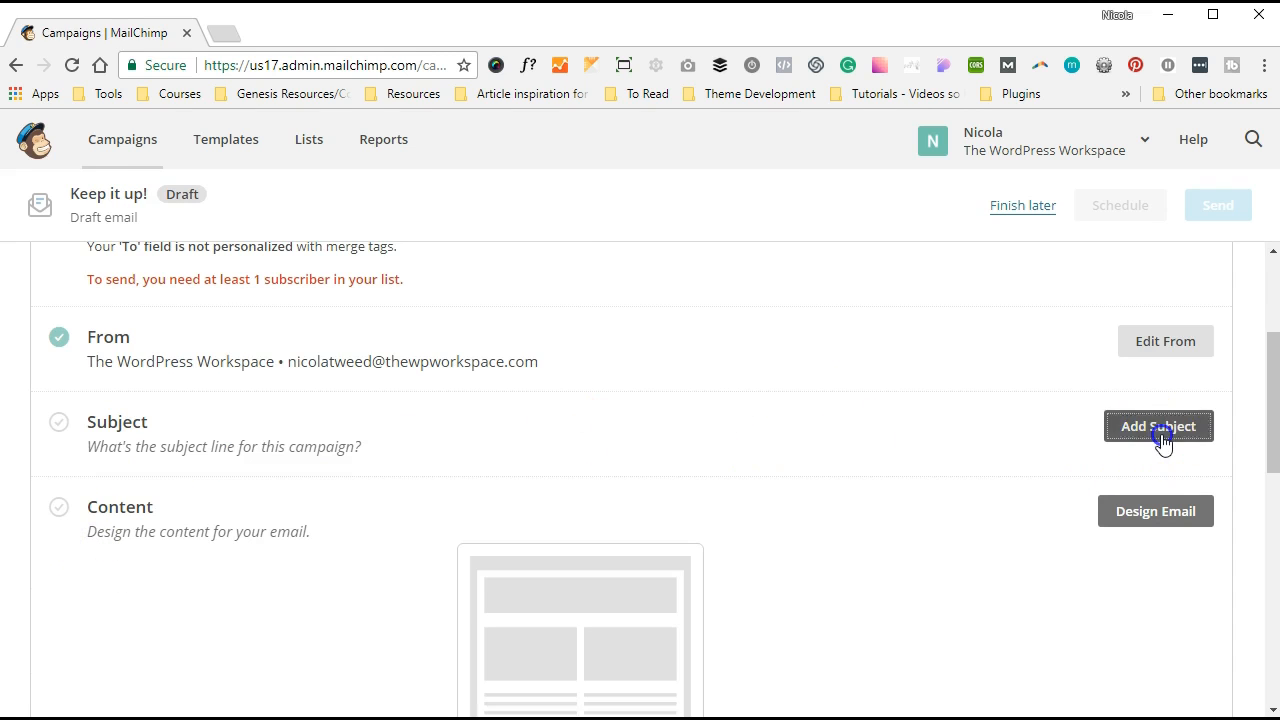
{"action": "left_click", "coordinate": [306, 521]}
{"action": "type", "text": "DAY 1 "}
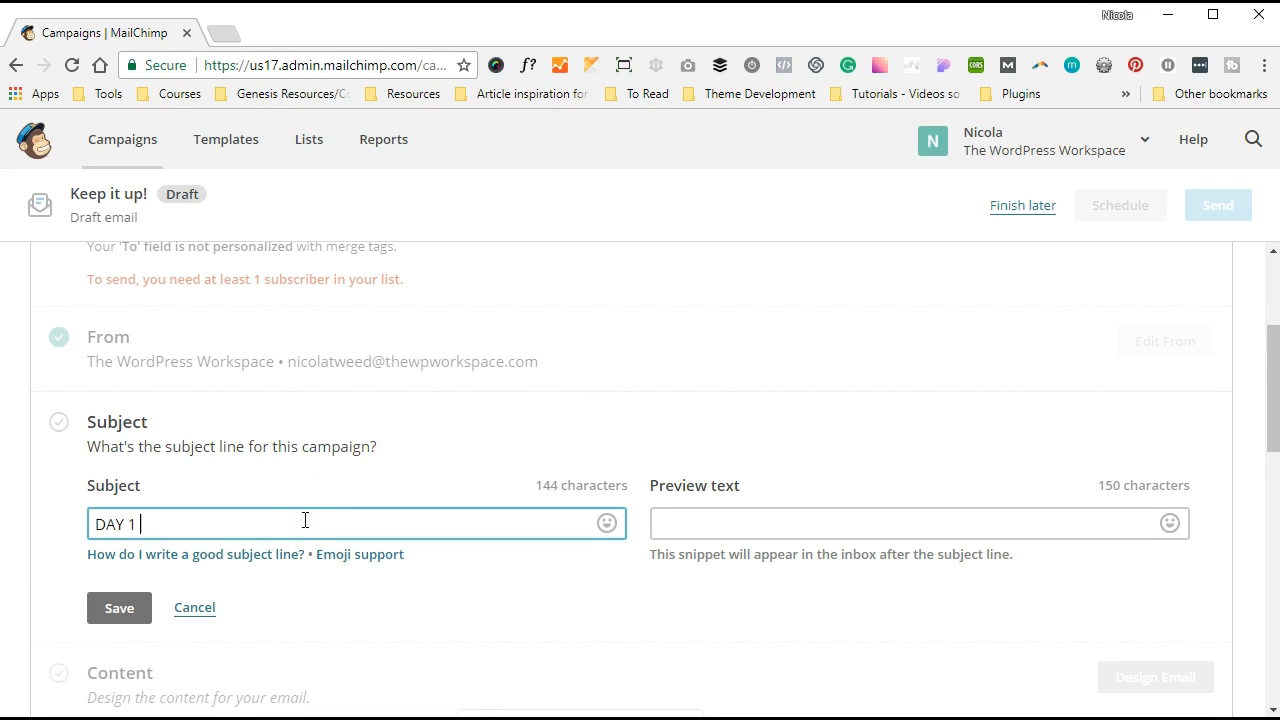
{"action": "type", "text": "// What is SEO"}
{"action": "left_click", "coordinate": [661, 517]}
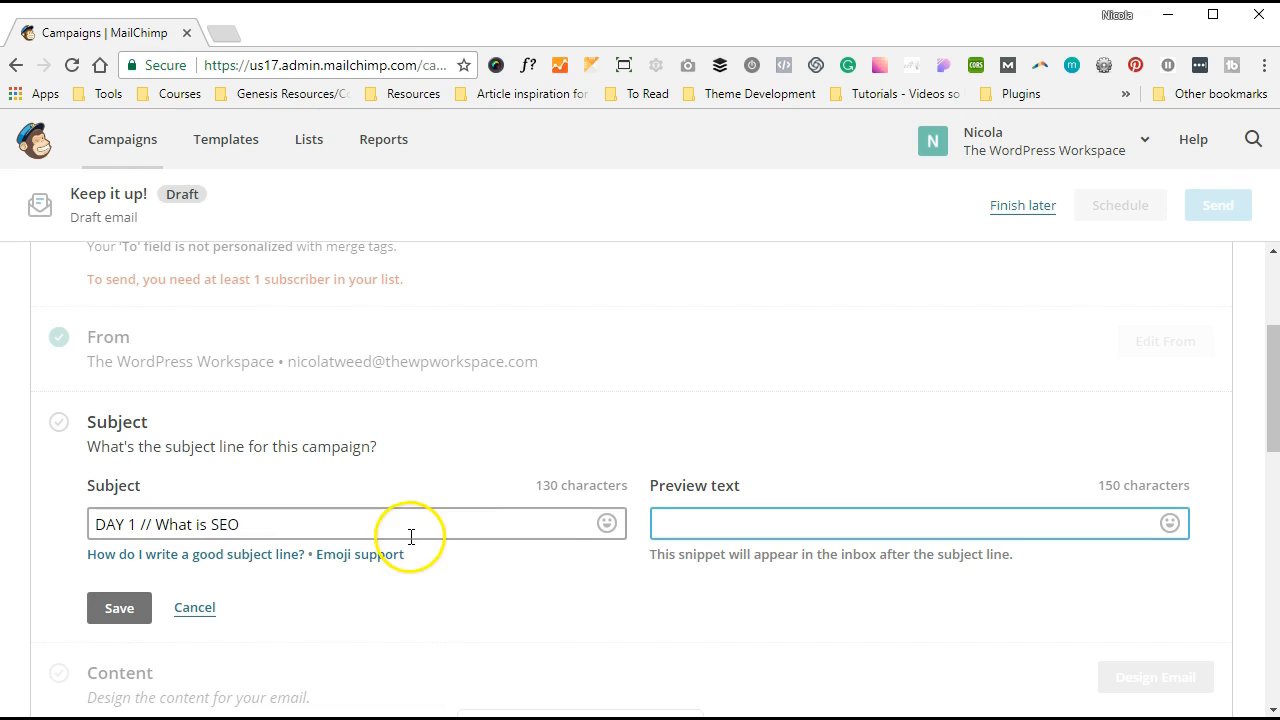
{"action": "left_click", "coordinate": [119, 608]}
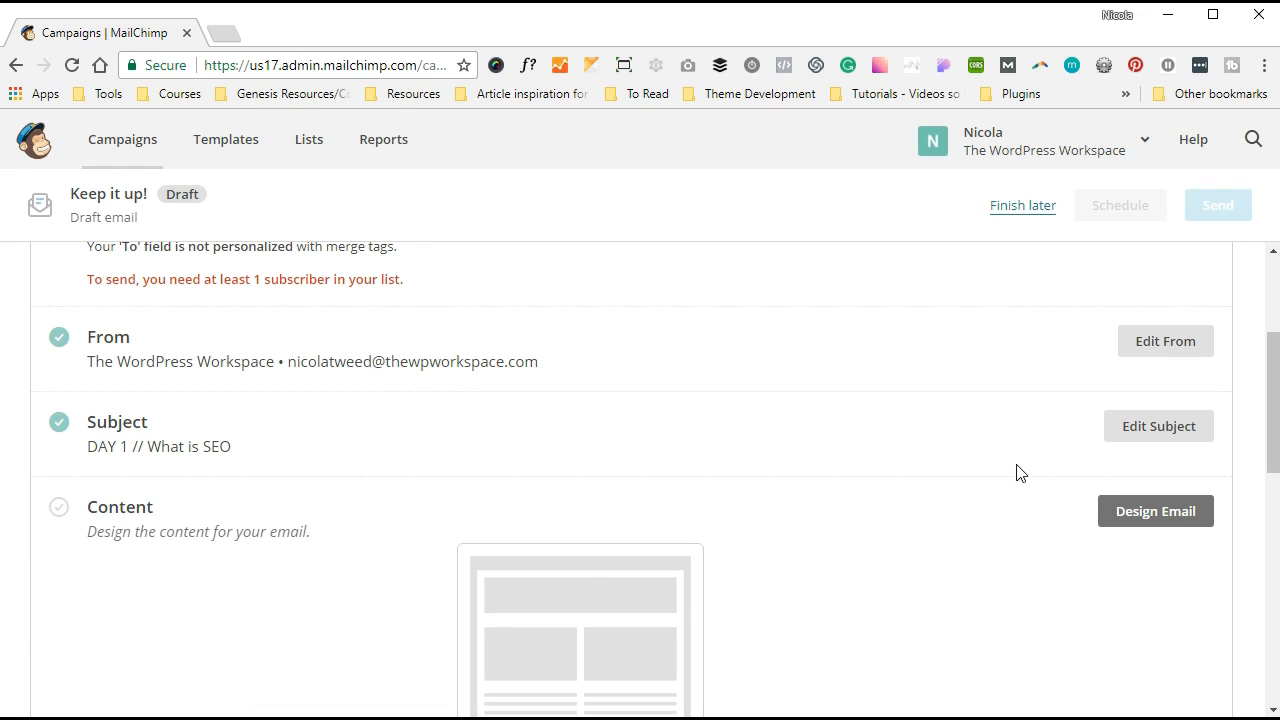
{"action": "left_click", "coordinate": [1133, 437]}
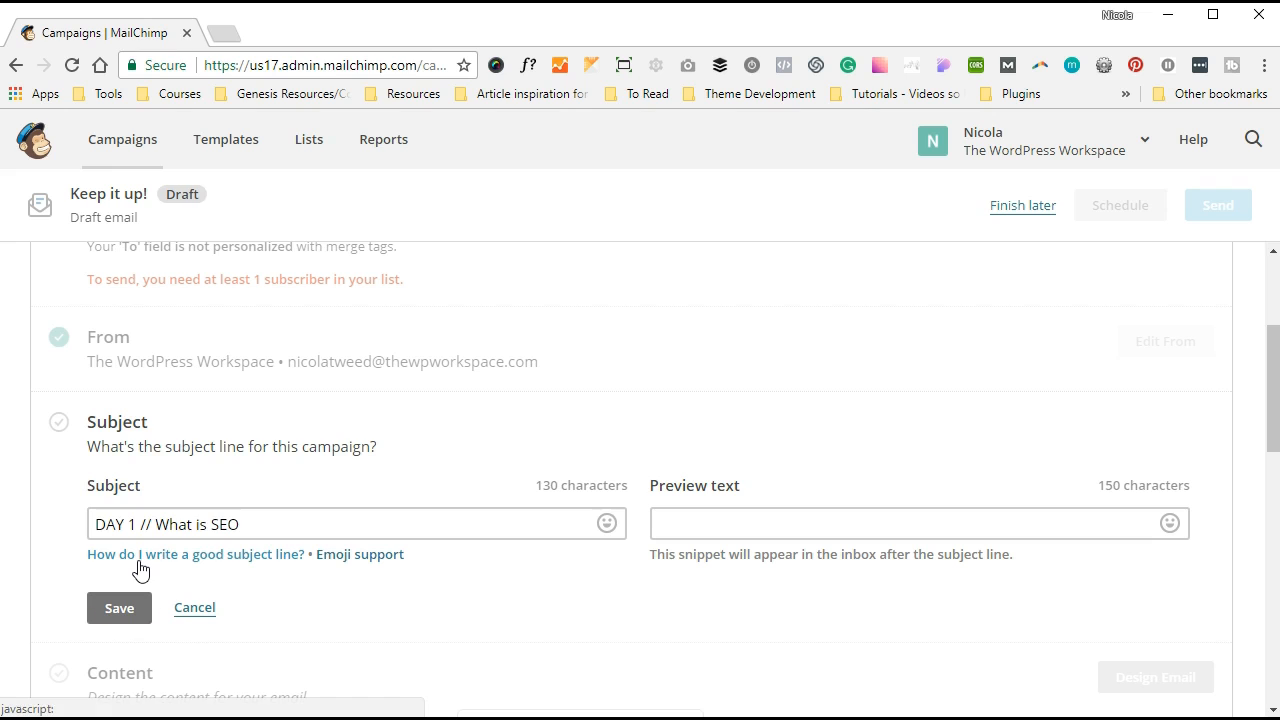
{"action": "left_click", "coordinate": [118, 607]}
Step: Start designing the campaign's email content to reach the template selection
{"action": "scroll", "coordinate": [558, 503], "scroll_direction": "down", "scroll_amount": 2}
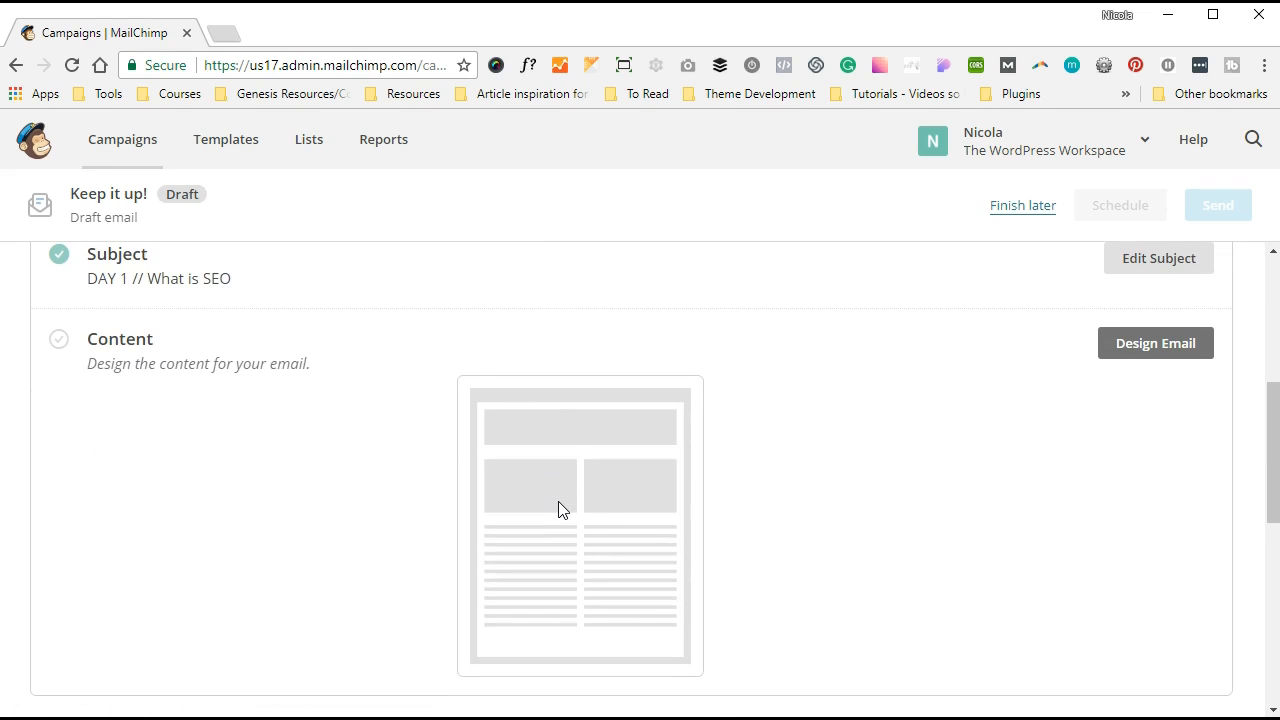
{"action": "left_click", "coordinate": [1148, 358]}
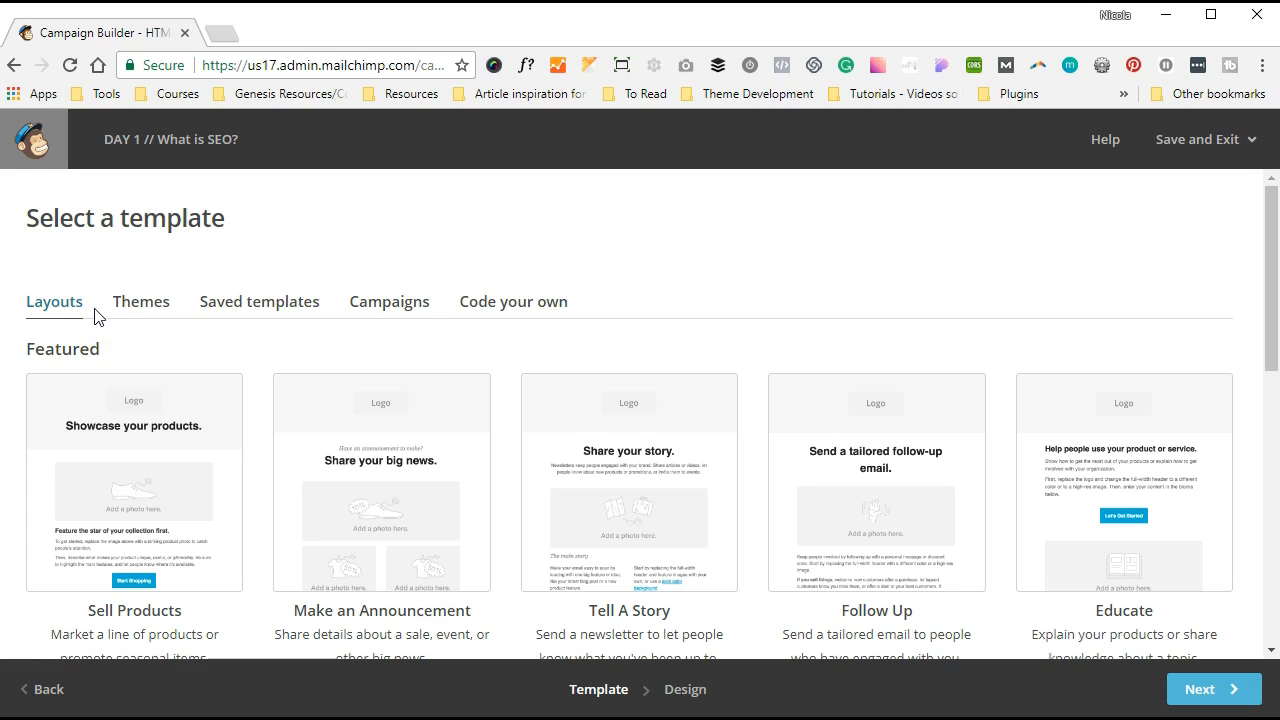
Step: Look through the featured and basic email layouts, from product and announcement designs to the column and simple text variants
{"action": "scroll", "coordinate": [474, 443], "scroll_direction": "down", "scroll_amount": 2}
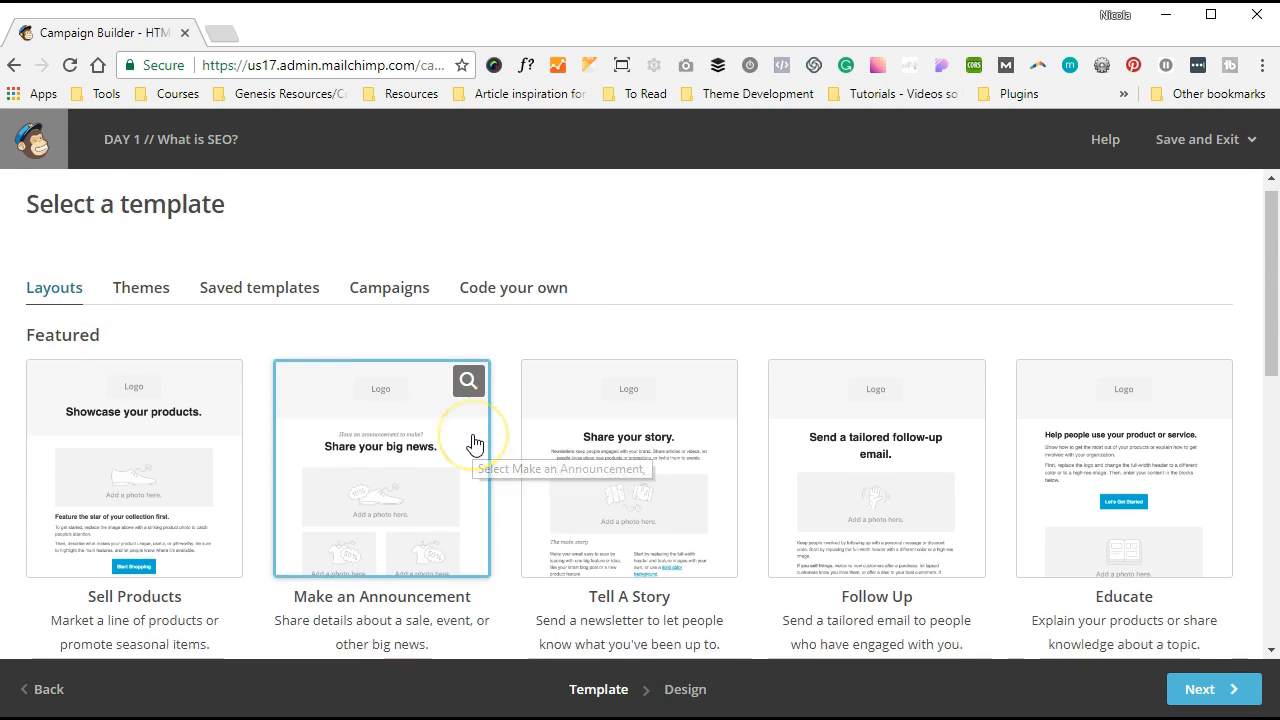
{"action": "scroll", "coordinate": [474, 443], "scroll_direction": "down", "scroll_amount": 1}
{"action": "scroll", "coordinate": [474, 443], "scroll_direction": "down", "scroll_amount": 2}
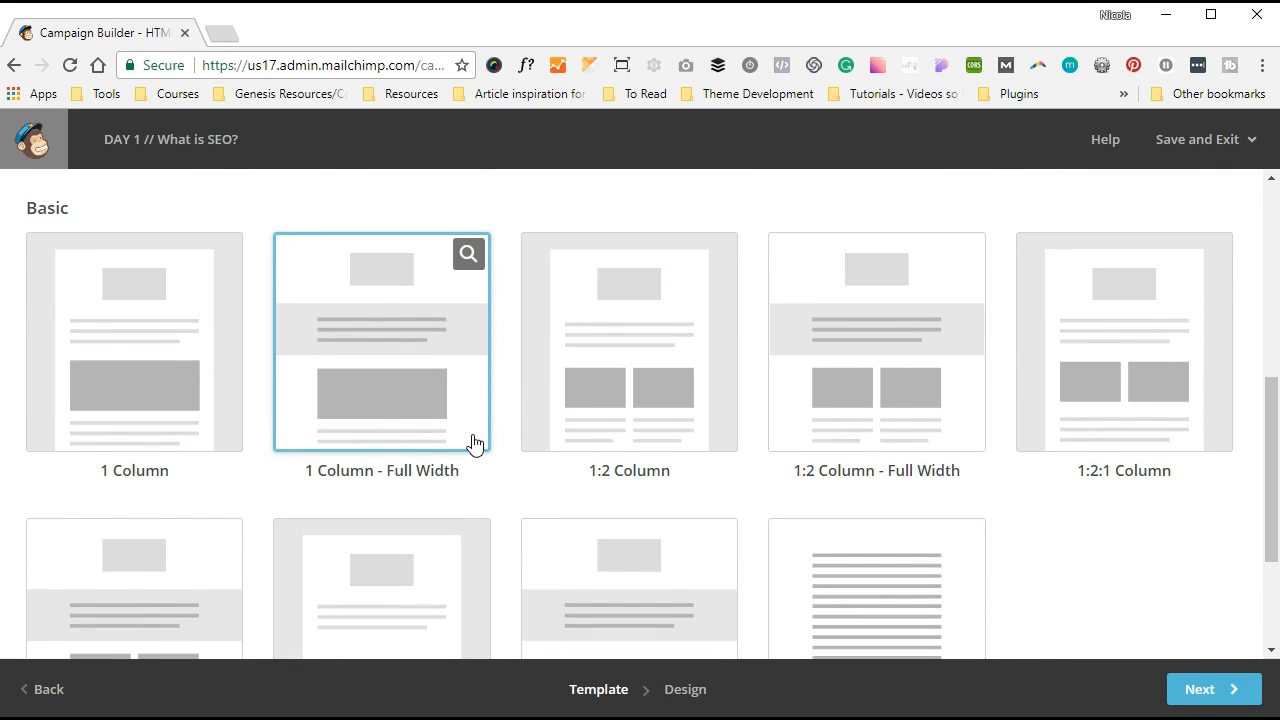
{"action": "scroll", "coordinate": [474, 443], "scroll_direction": "down", "scroll_amount": 2}
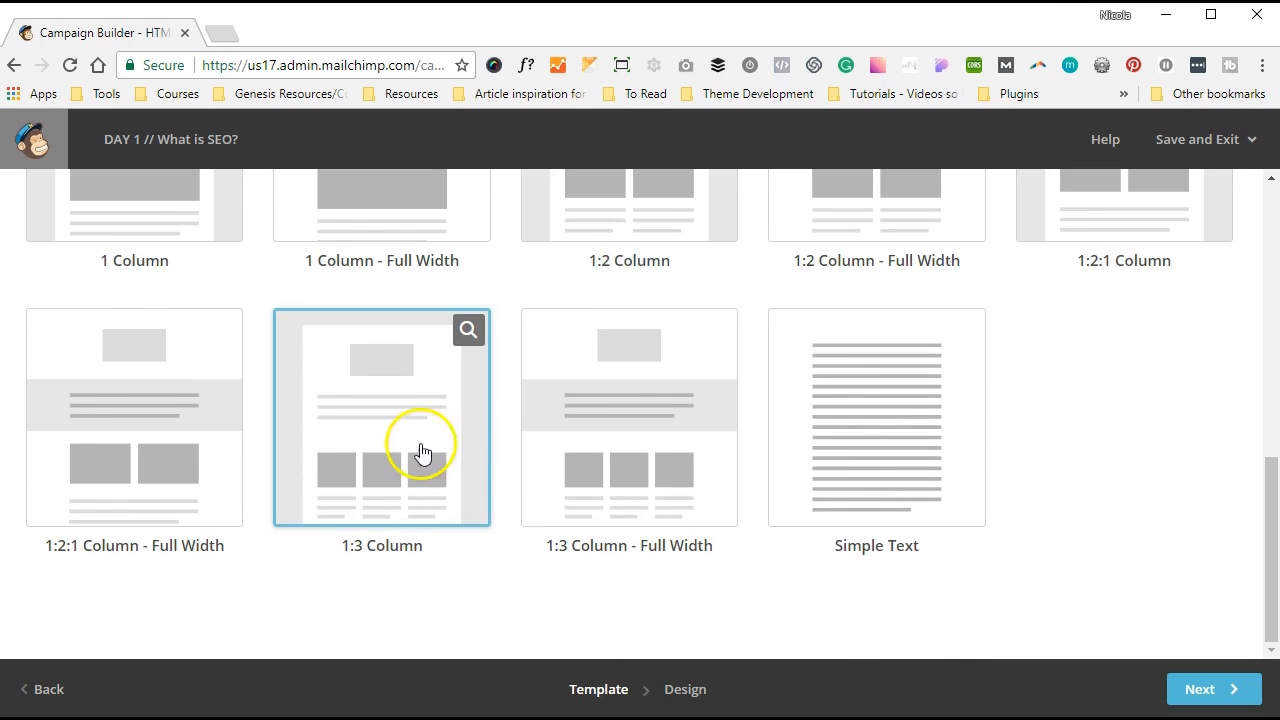
{"action": "scroll", "coordinate": [638, 446], "scroll_direction": "up", "scroll_amount": 4}
{"action": "scroll", "coordinate": [638, 446], "scroll_direction": "up", "scroll_amount": 3}
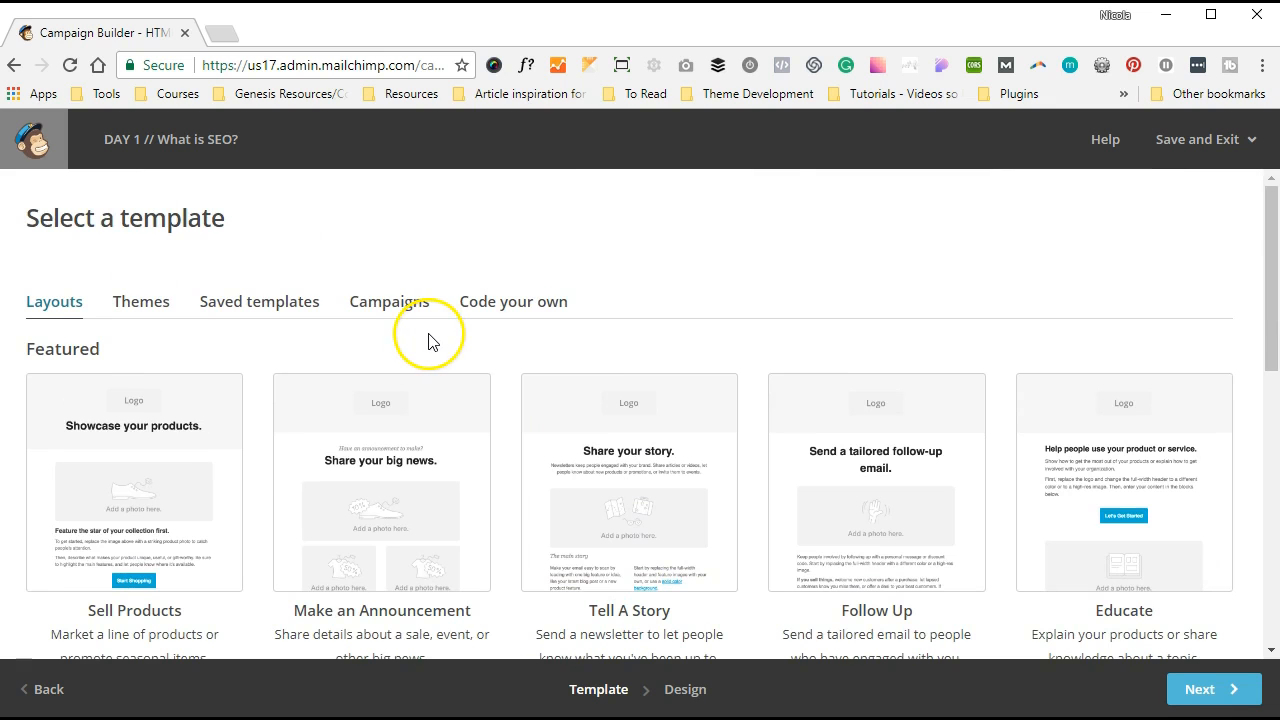
Step: Browse the ready-made email themes, including the featured and e-commerce designs
{"action": "left_click", "coordinate": [148, 314]}
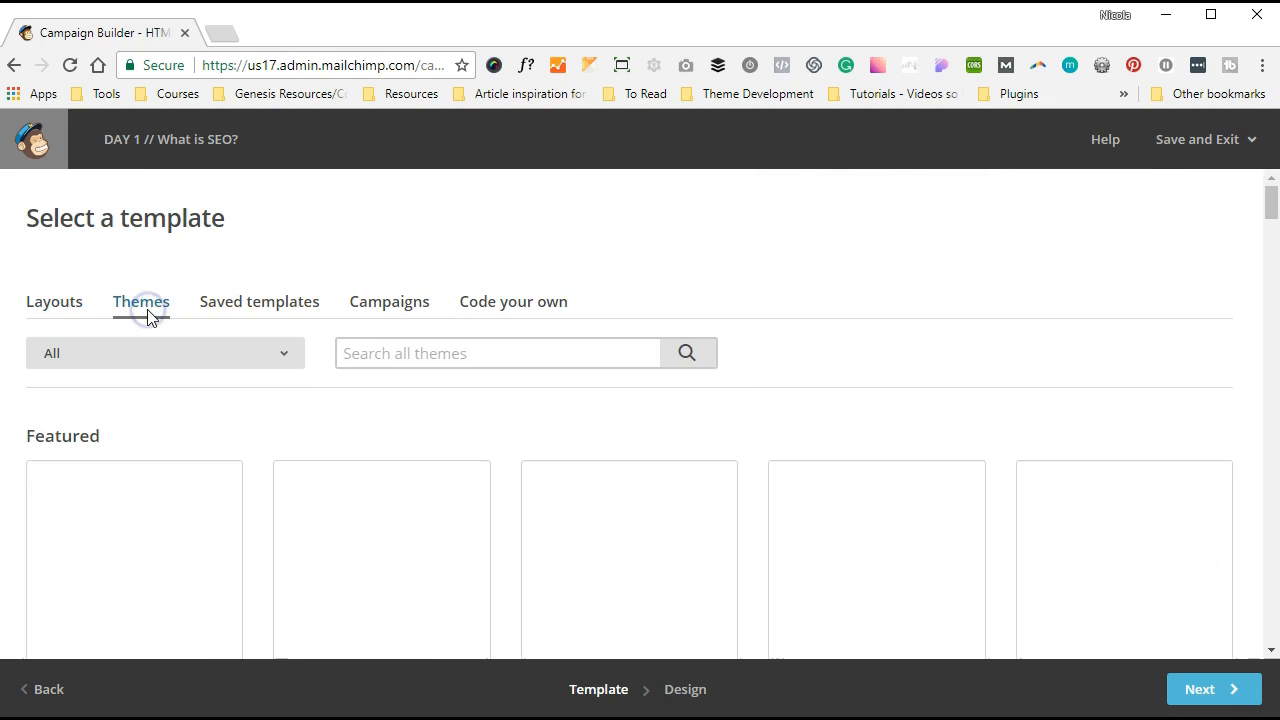
{"action": "scroll", "coordinate": [580, 374], "scroll_direction": "down", "scroll_amount": 2}
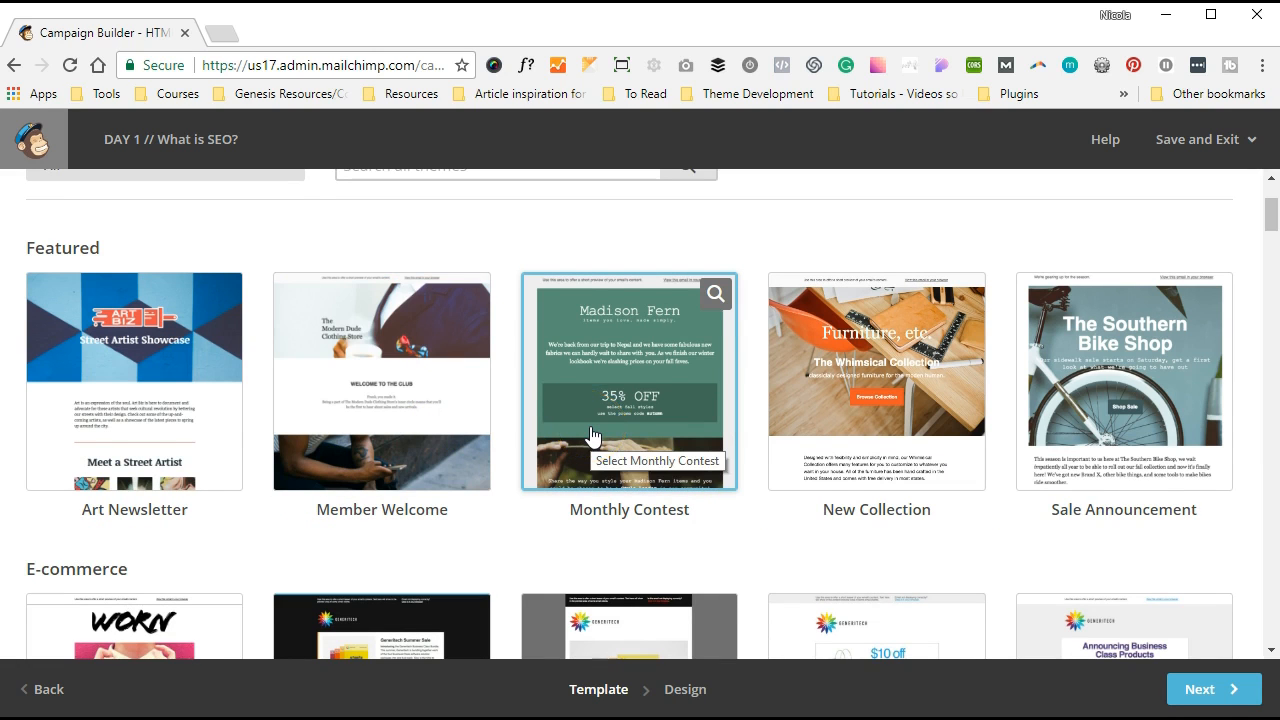
{"action": "scroll", "coordinate": [612, 320], "scroll_direction": "down", "scroll_amount": 3}
{"action": "left_click", "coordinate": [72, 520]}
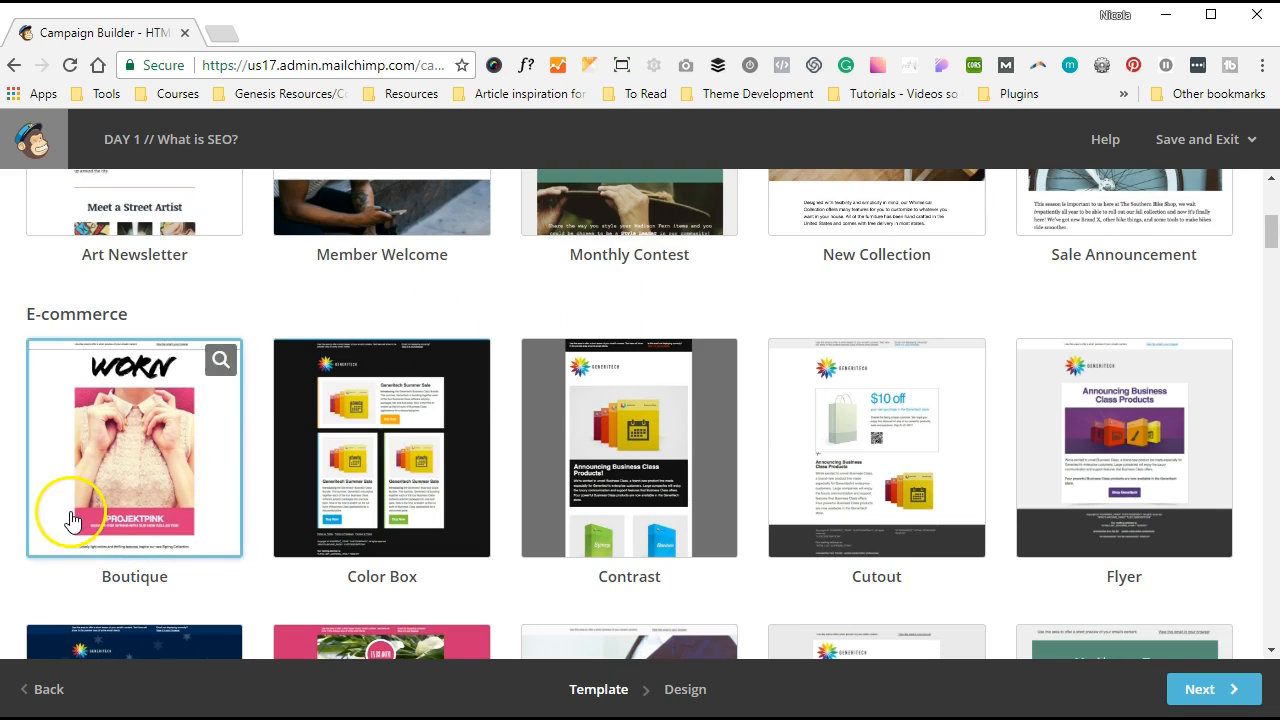
{"action": "scroll", "coordinate": [835, 458], "scroll_direction": "down", "scroll_amount": 2}
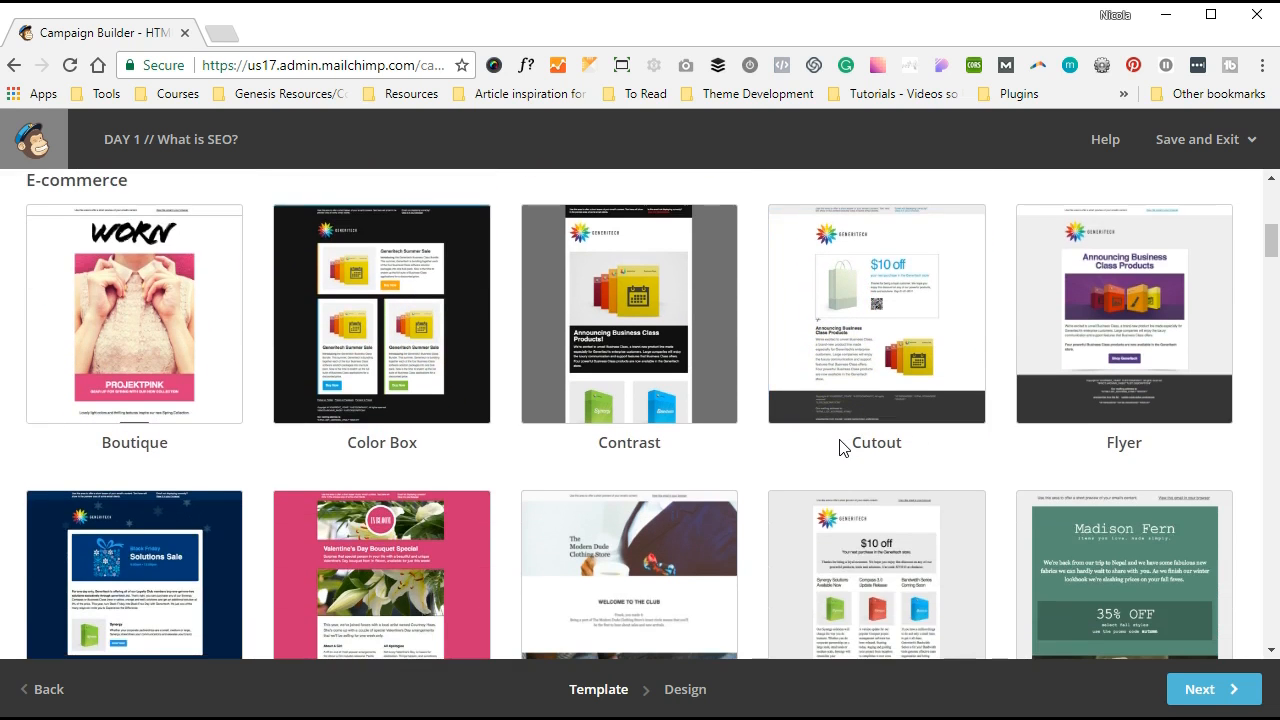
{"action": "scroll", "coordinate": [840, 448], "scroll_direction": "down", "scroll_amount": 4}
{"action": "scroll", "coordinate": [840, 448], "scroll_direction": "up", "scroll_amount": 2}
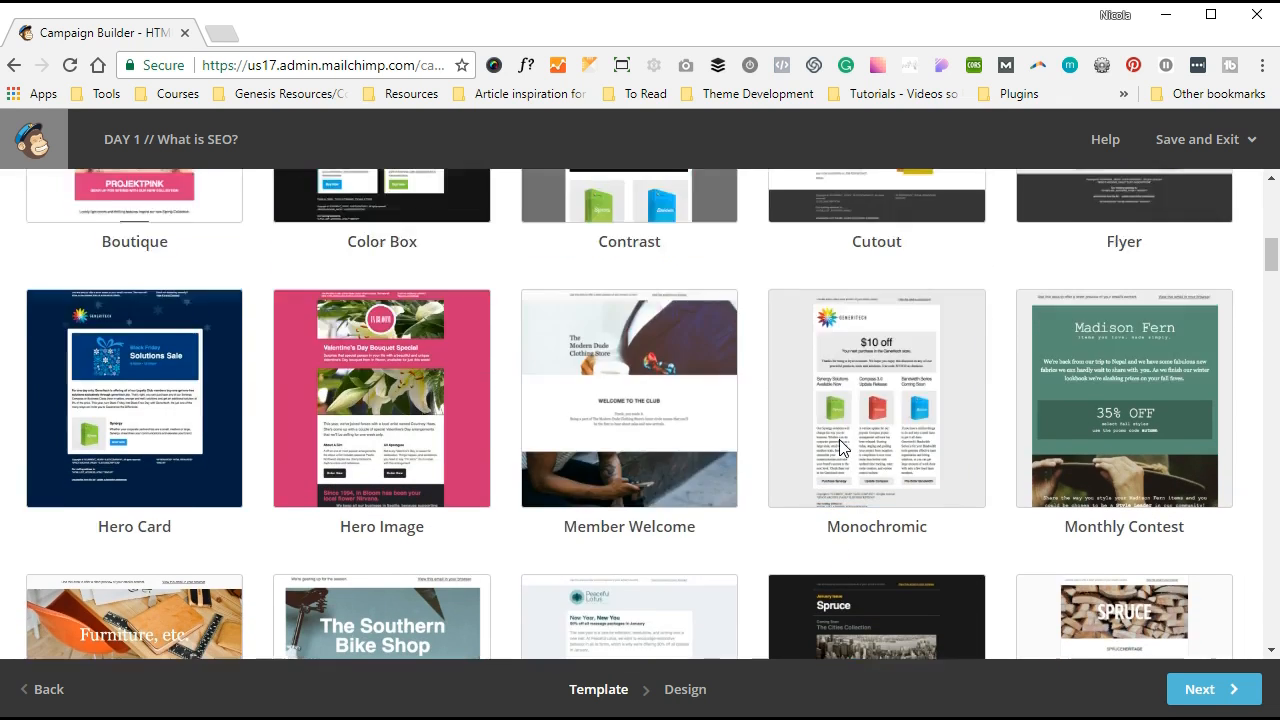
{"action": "scroll", "coordinate": [839, 439], "scroll_direction": "up", "scroll_amount": 8}
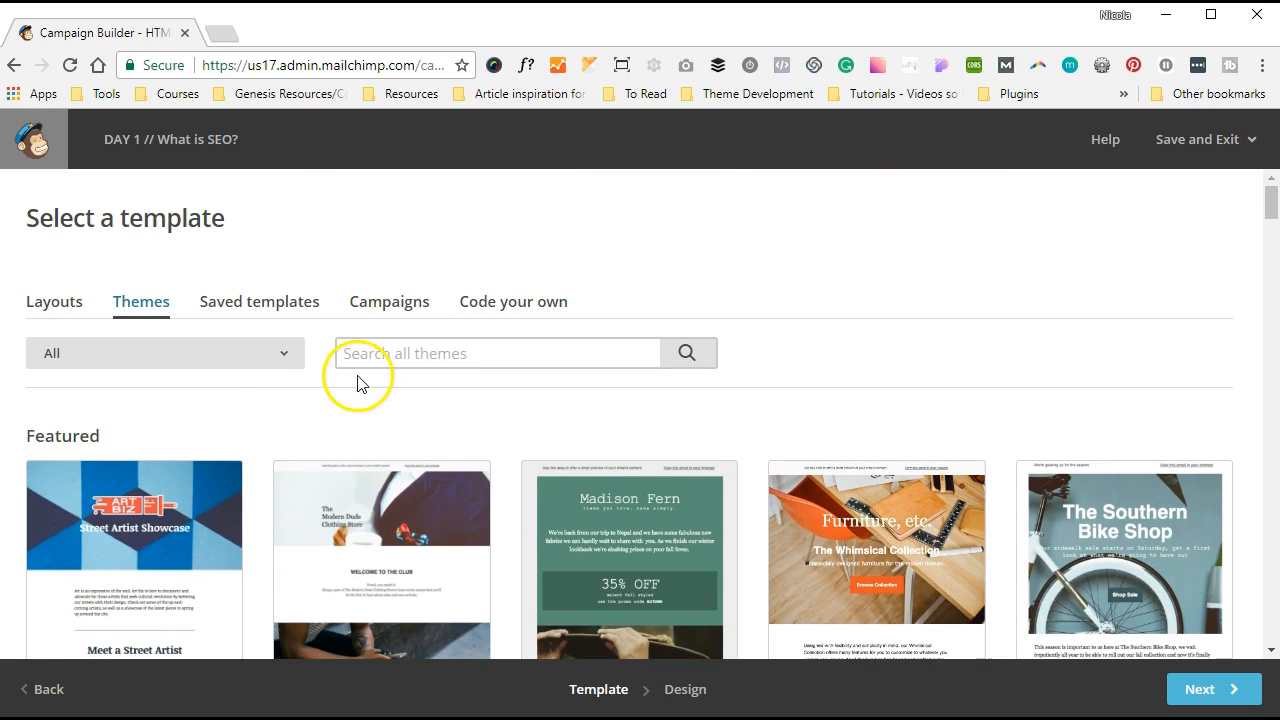
Step: Check the remaining template sources: saved templates, previous campaigns and custom-coded options
{"action": "left_click", "coordinate": [270, 316]}
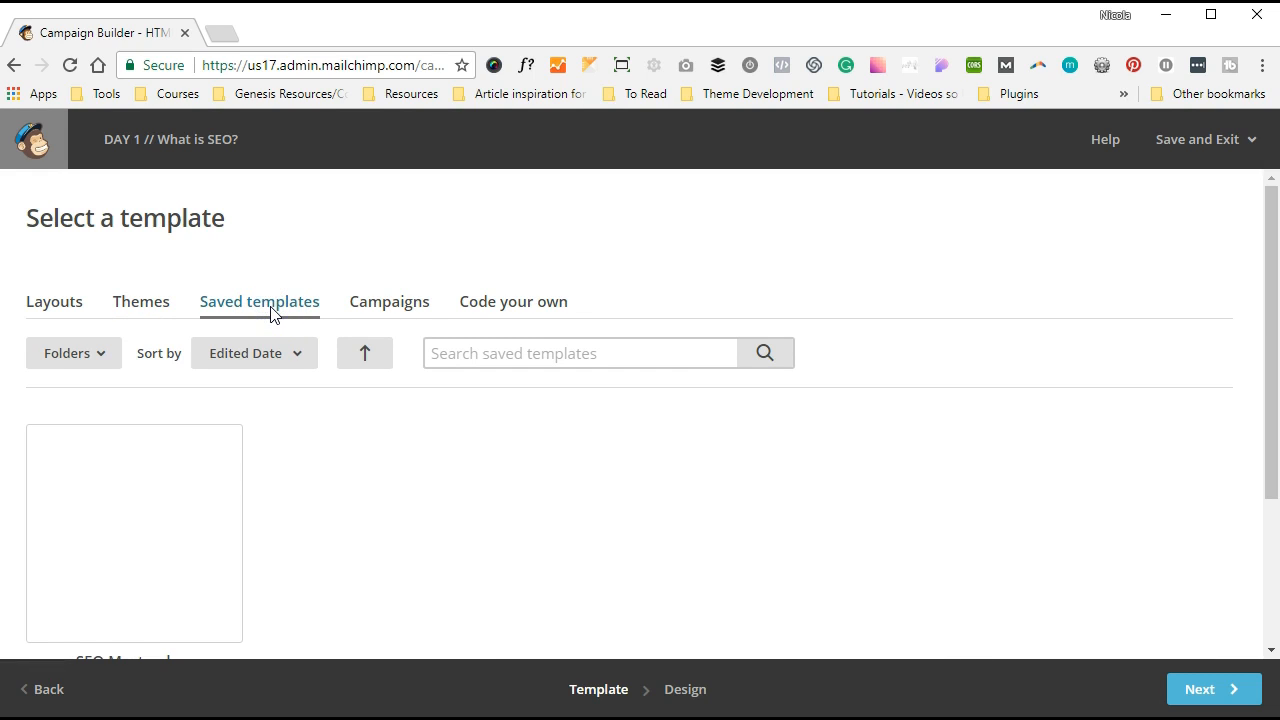
{"action": "left_click", "coordinate": [390, 310]}
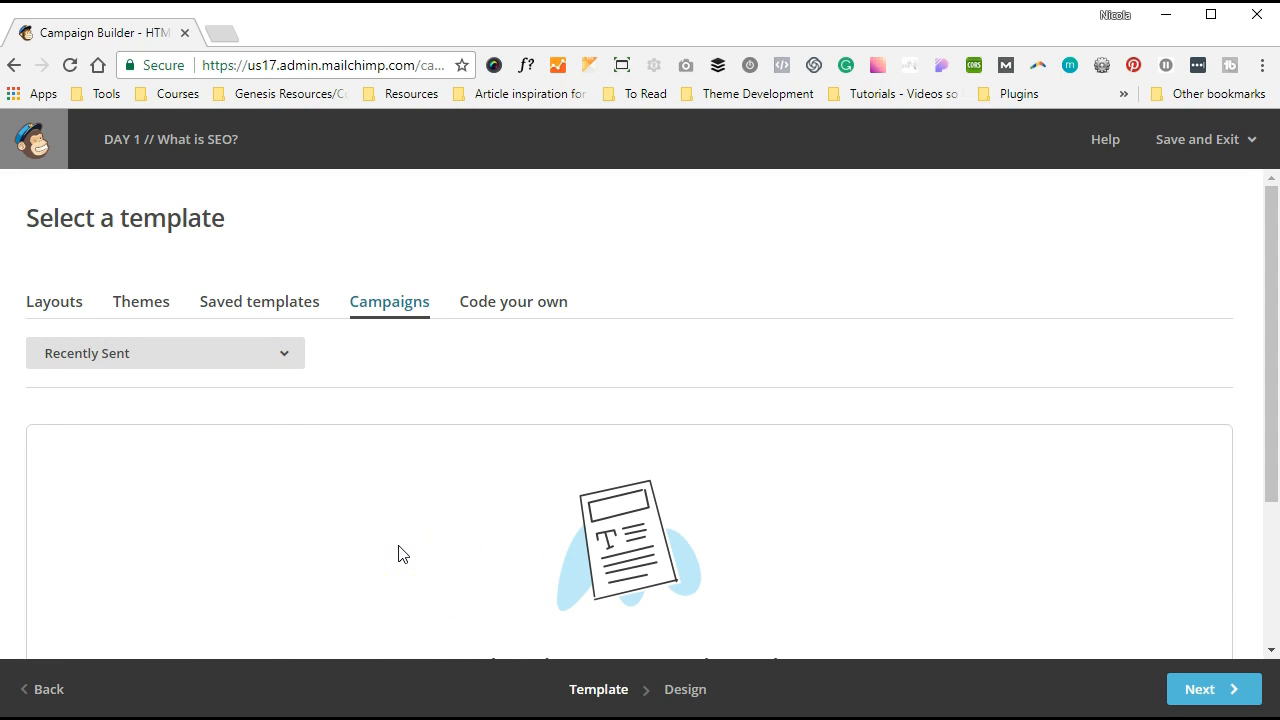
{"action": "left_click", "coordinate": [494, 309]}
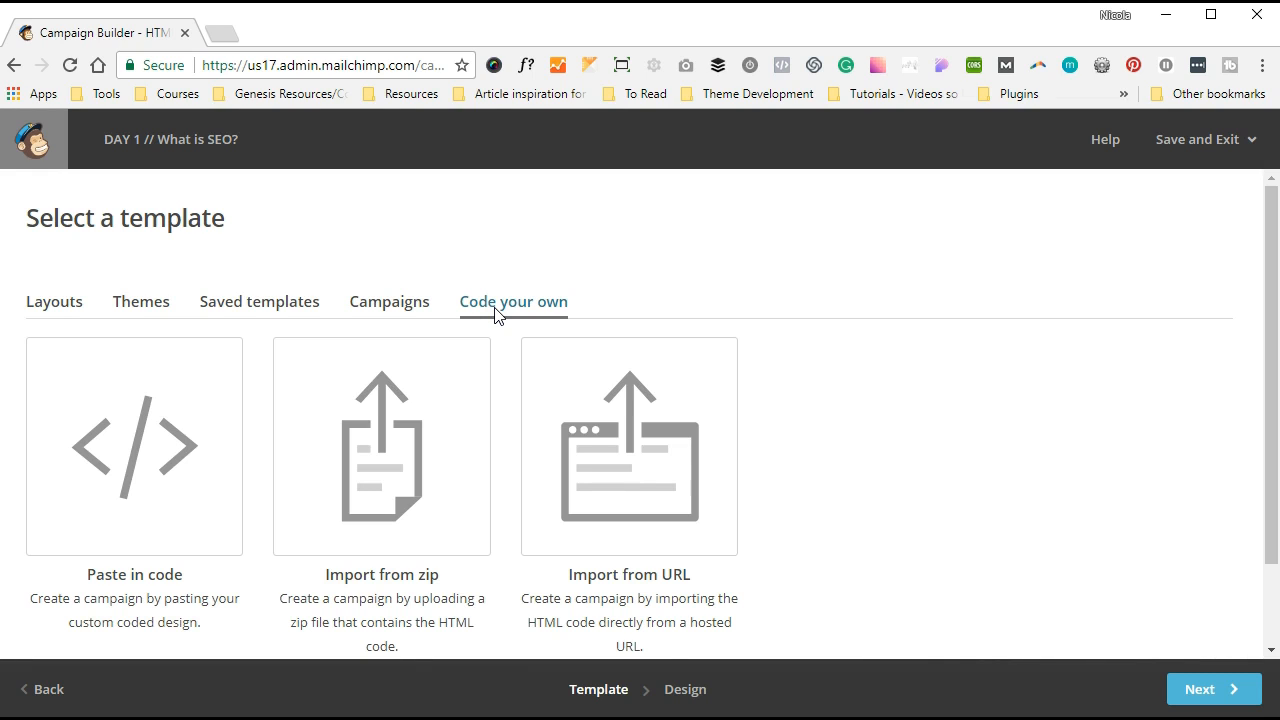
Step: Choose the basic 1:3 Column layout as the campaign's email template
{"action": "left_click", "coordinate": [57, 304]}
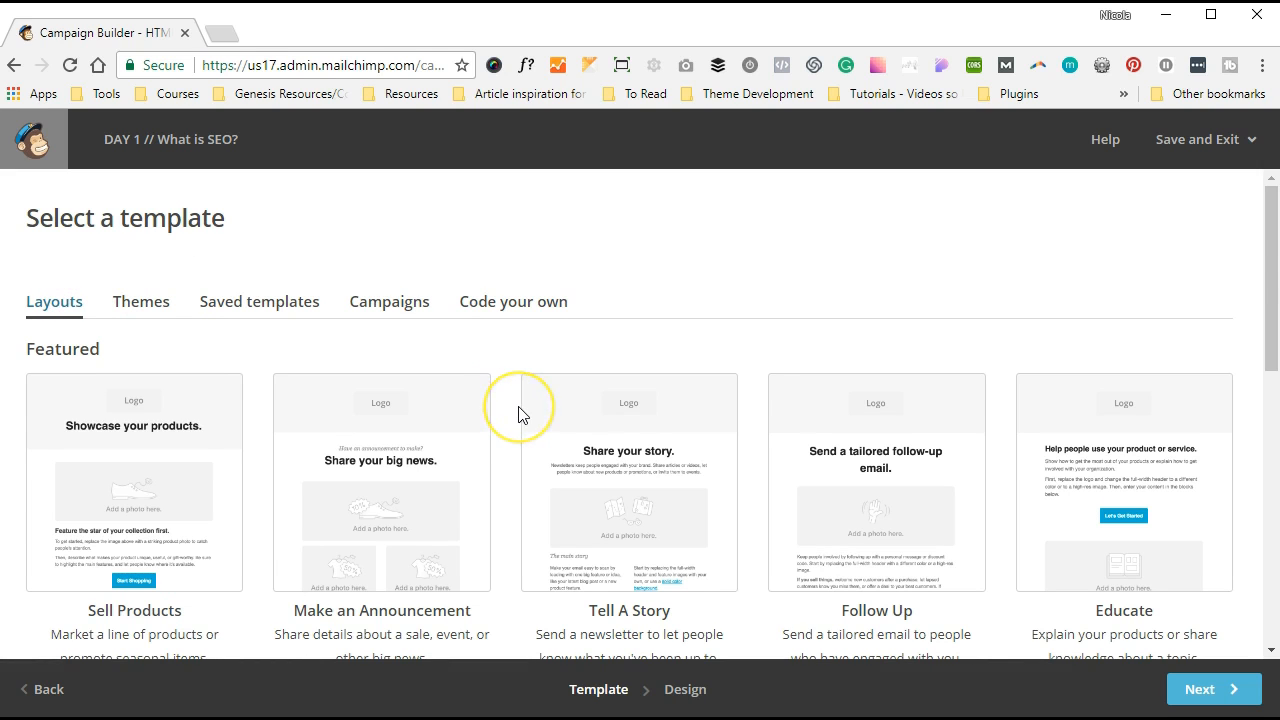
{"action": "scroll", "coordinate": [520, 417], "scroll_direction": "down", "scroll_amount": 6}
{"action": "scroll", "coordinate": [519, 415], "scroll_direction": "down", "scroll_amount": 1}
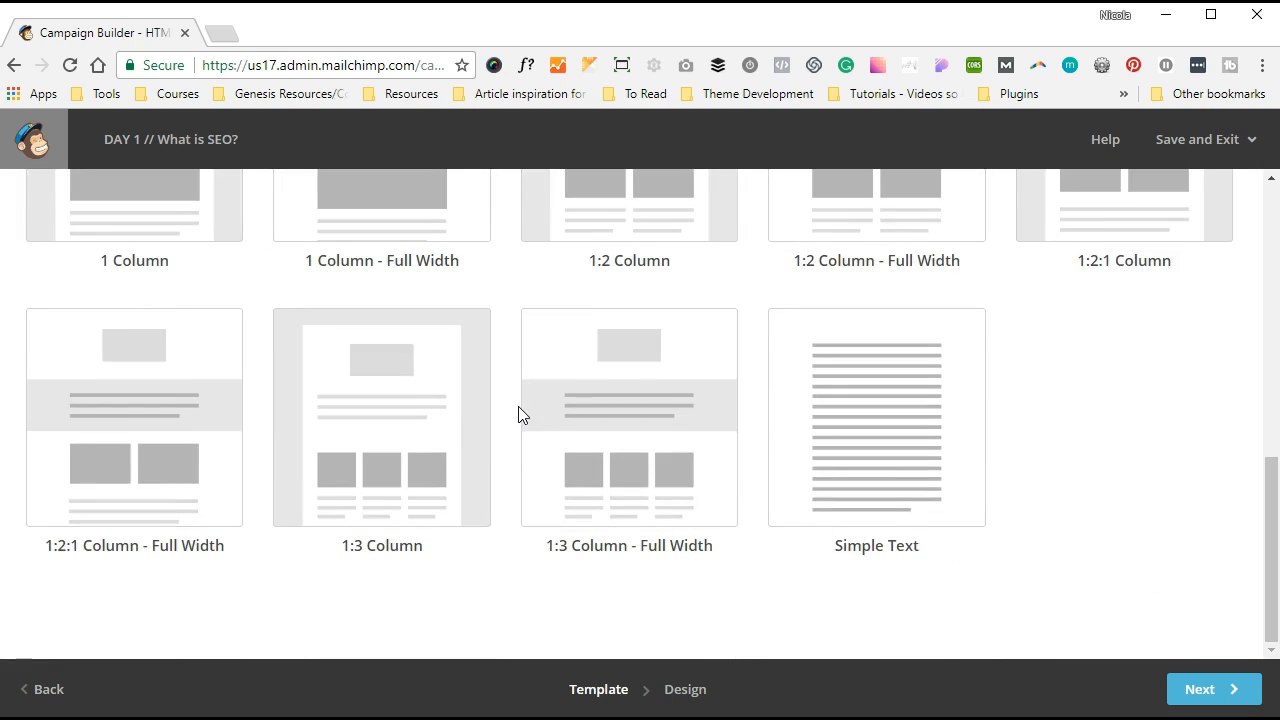
{"action": "left_click", "coordinate": [350, 417]}
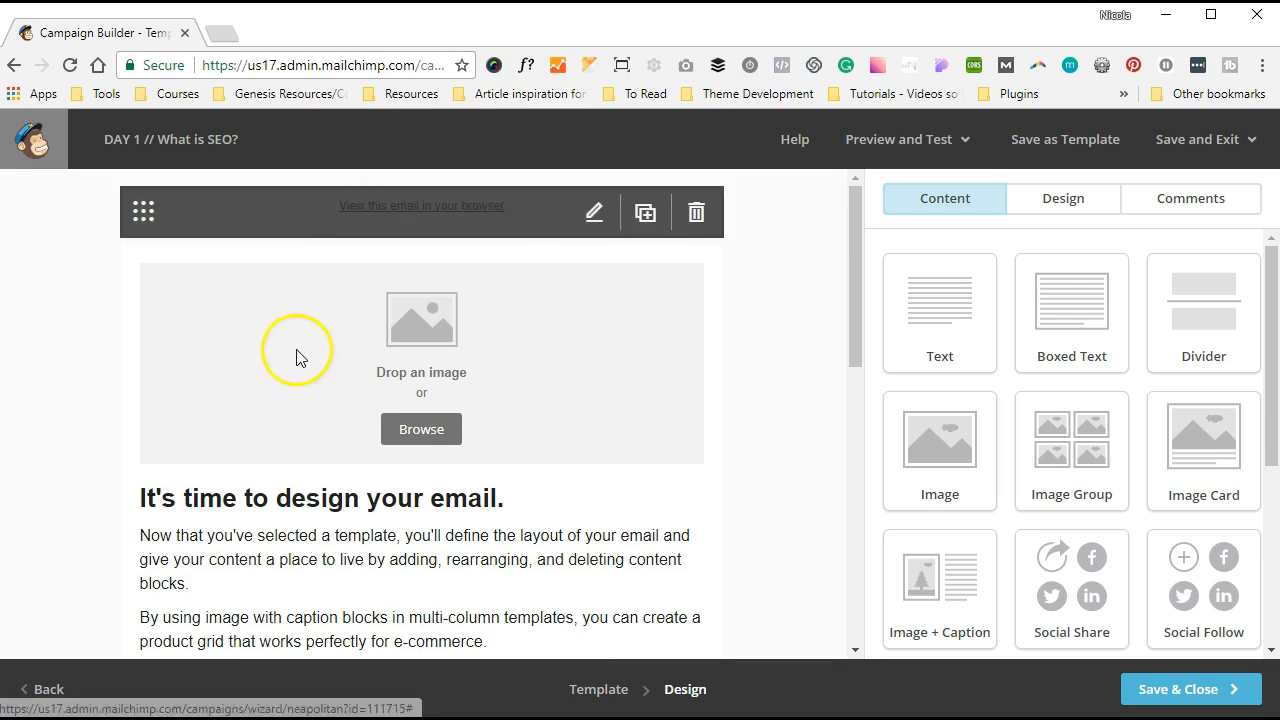
Step: Fill the header image block with the stored MailChimp masterclass banner, Masterclass-with-the-wp-workspace---Mailchimp.jpg
{"action": "mouse_move", "coordinate": [650, 332]}
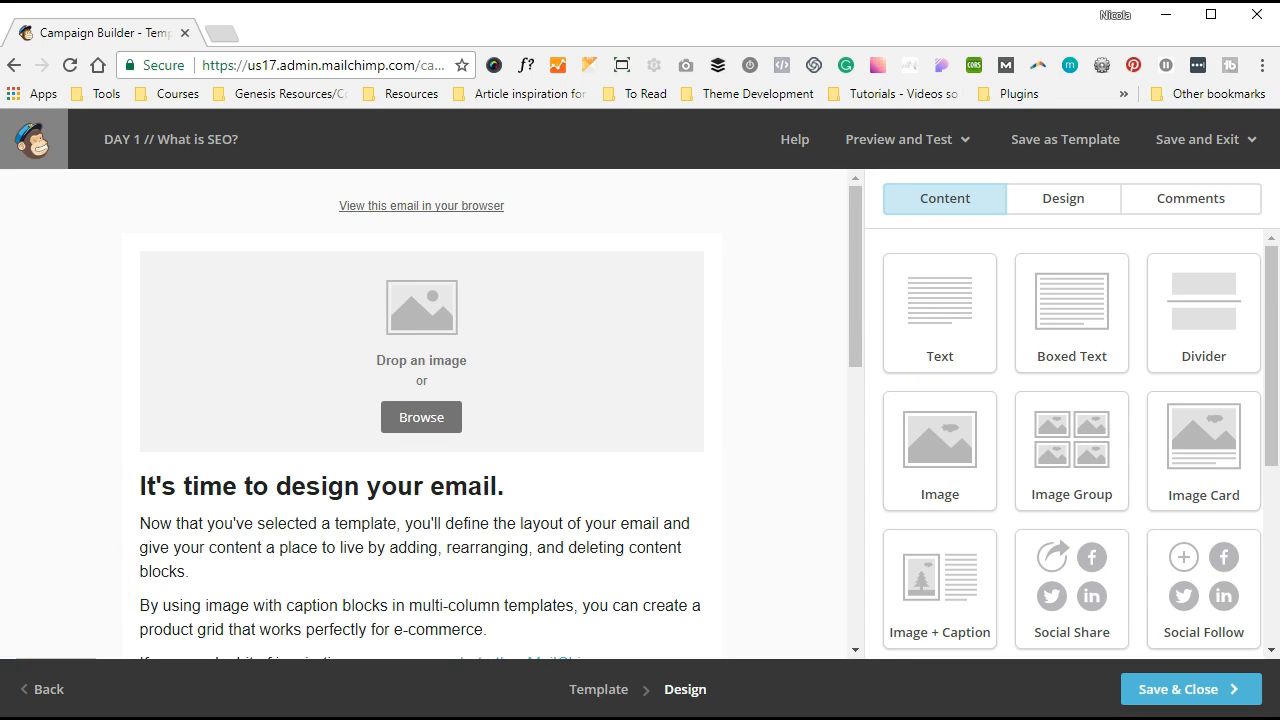
{"action": "left_click", "coordinate": [312, 358]}
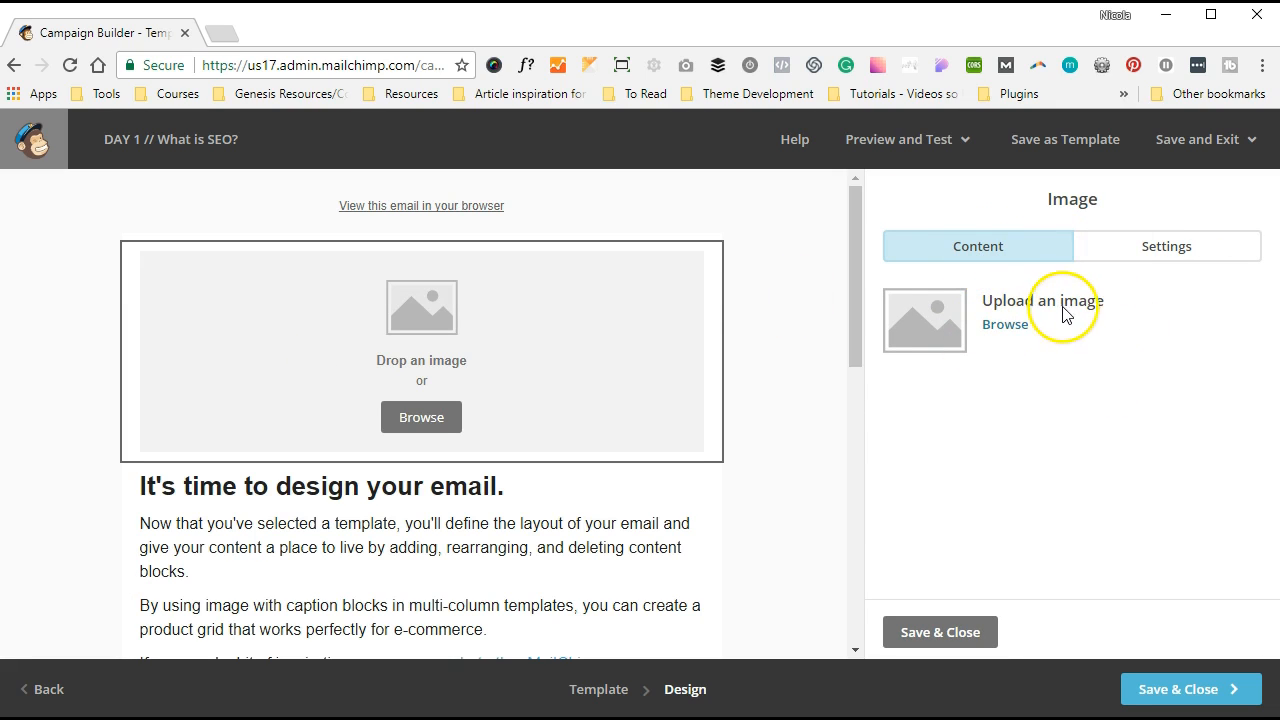
{"action": "left_click", "coordinate": [1012, 324]}
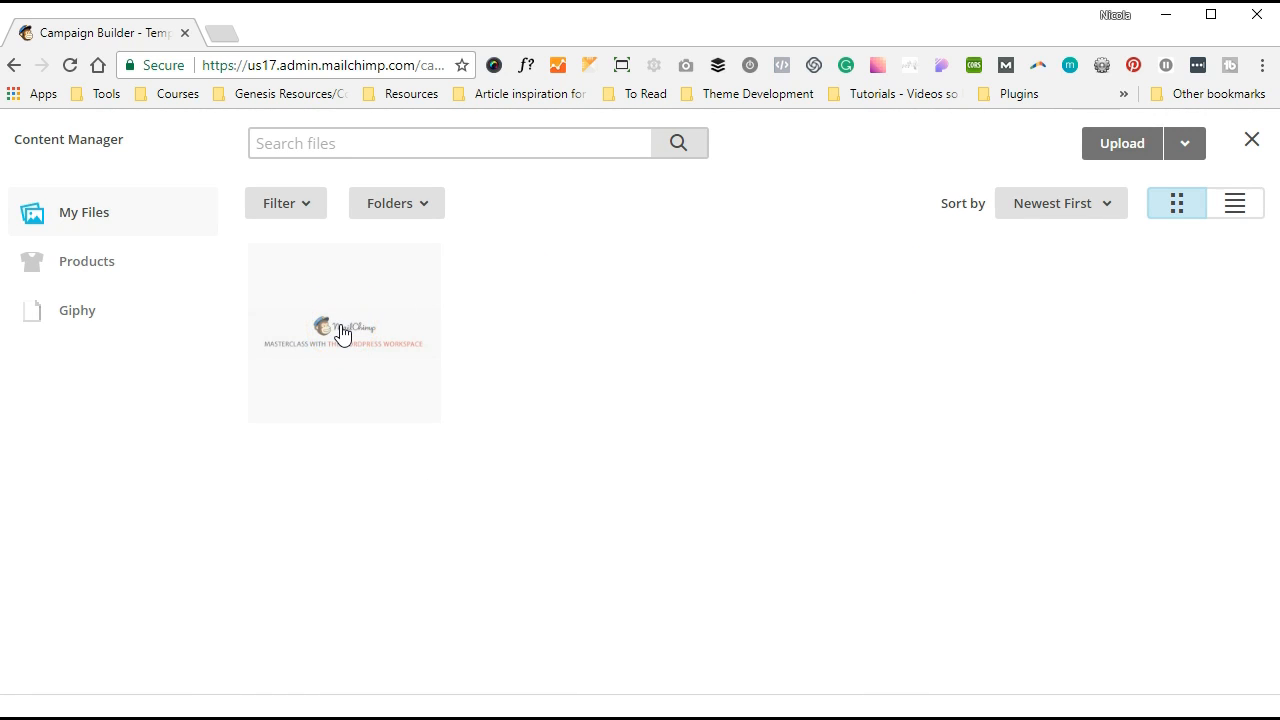
{"action": "left_click", "coordinate": [341, 331]}
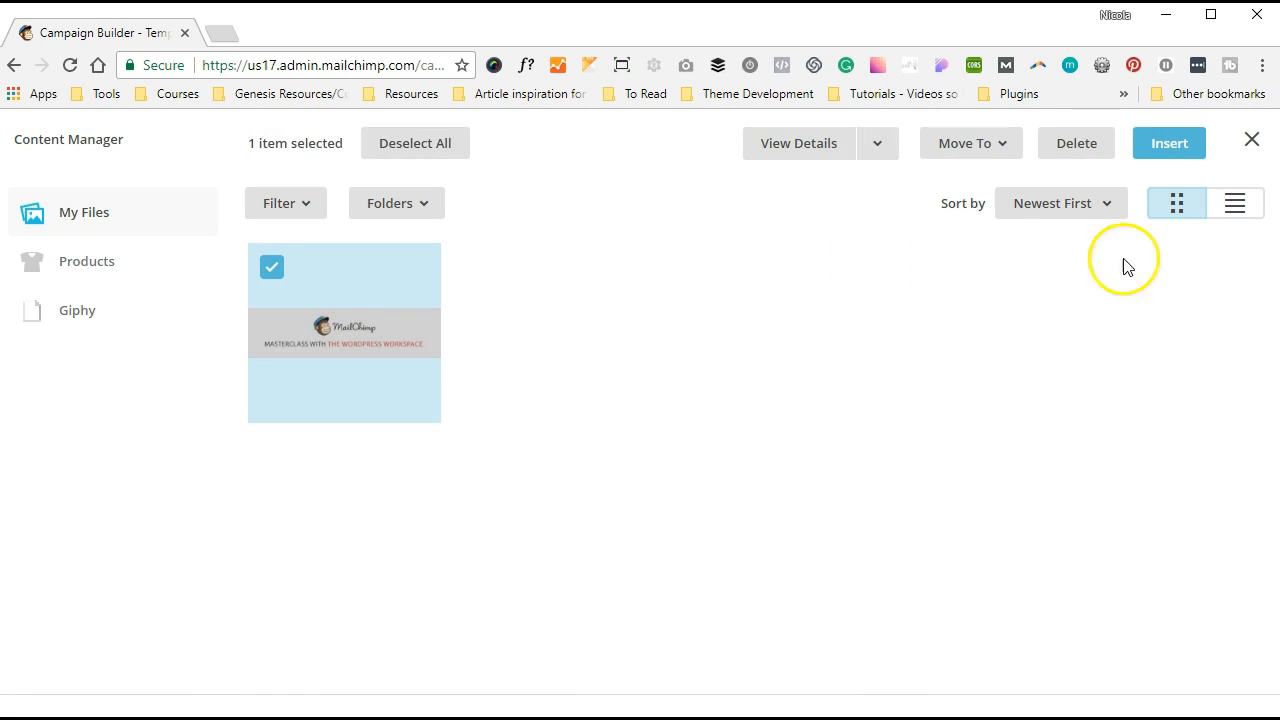
{"action": "left_click", "coordinate": [1175, 145]}
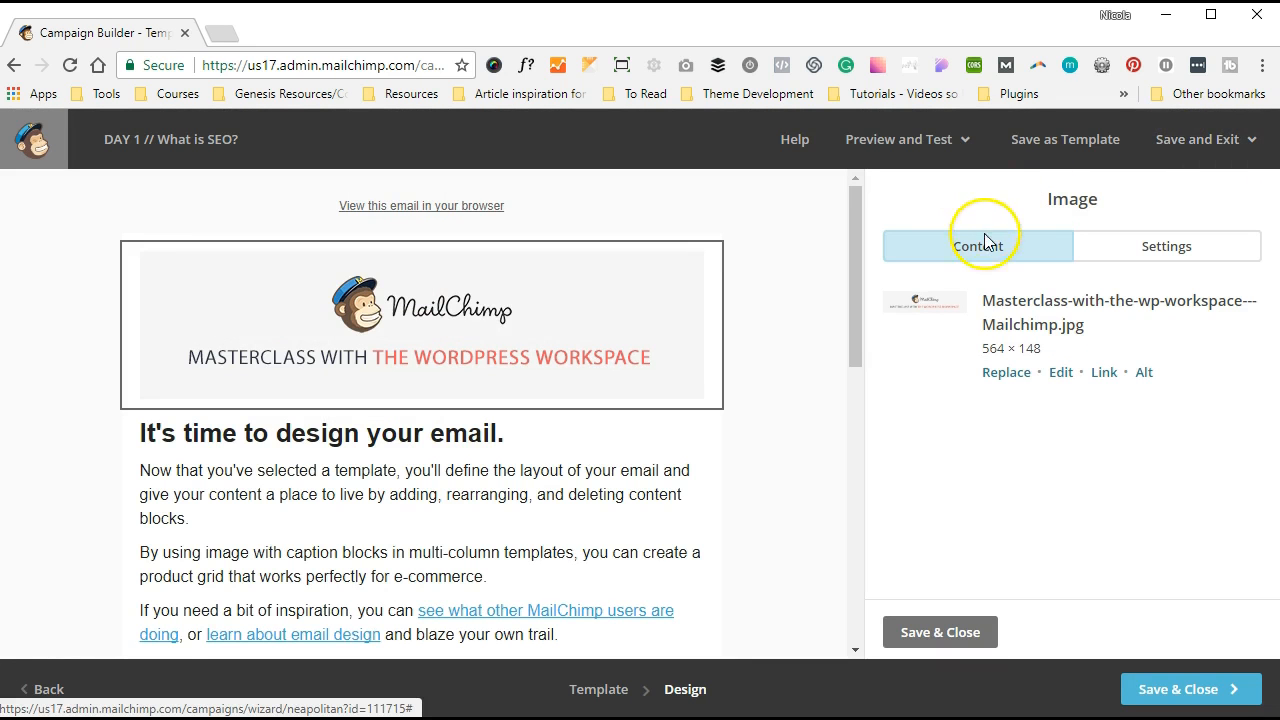
Step: Set the header image's margins to edge to edge and save the image block
{"action": "left_click", "coordinate": [1142, 264]}
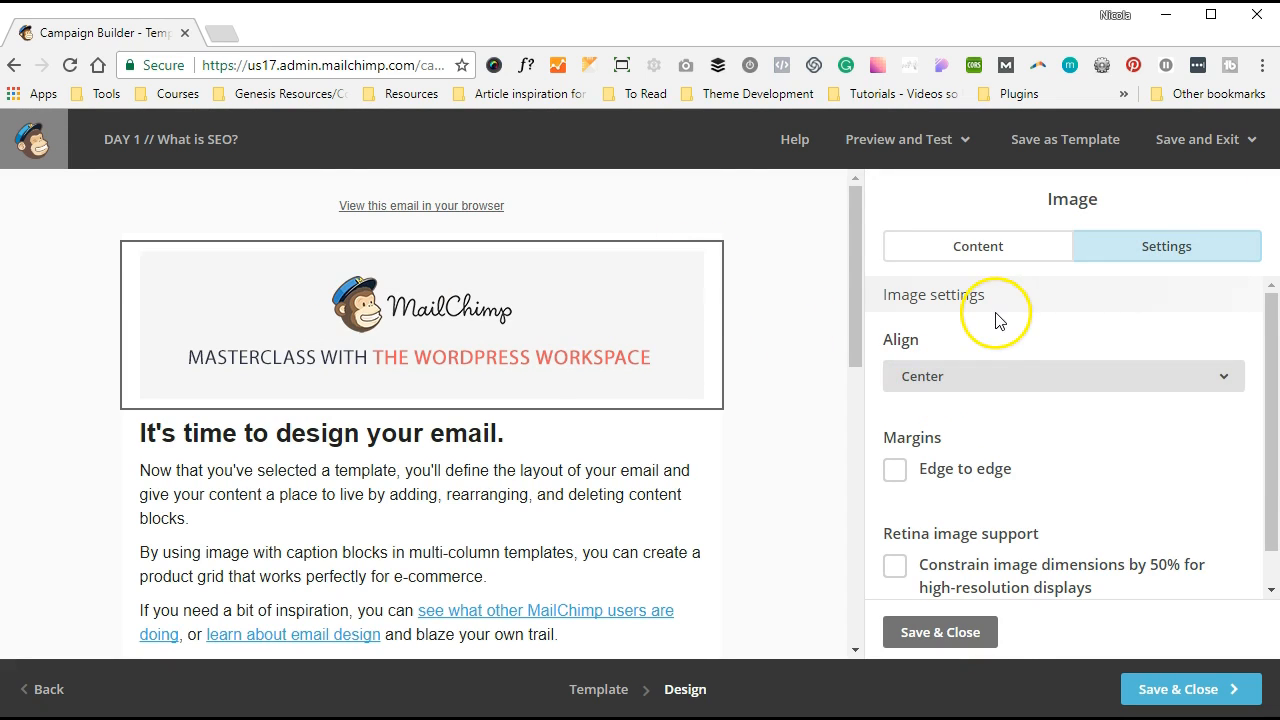
{"action": "scroll", "coordinate": [1013, 358], "scroll_direction": "down", "scroll_amount": 1}
{"action": "left_click", "coordinate": [895, 429]}
{"action": "left_click", "coordinate": [1078, 478]}
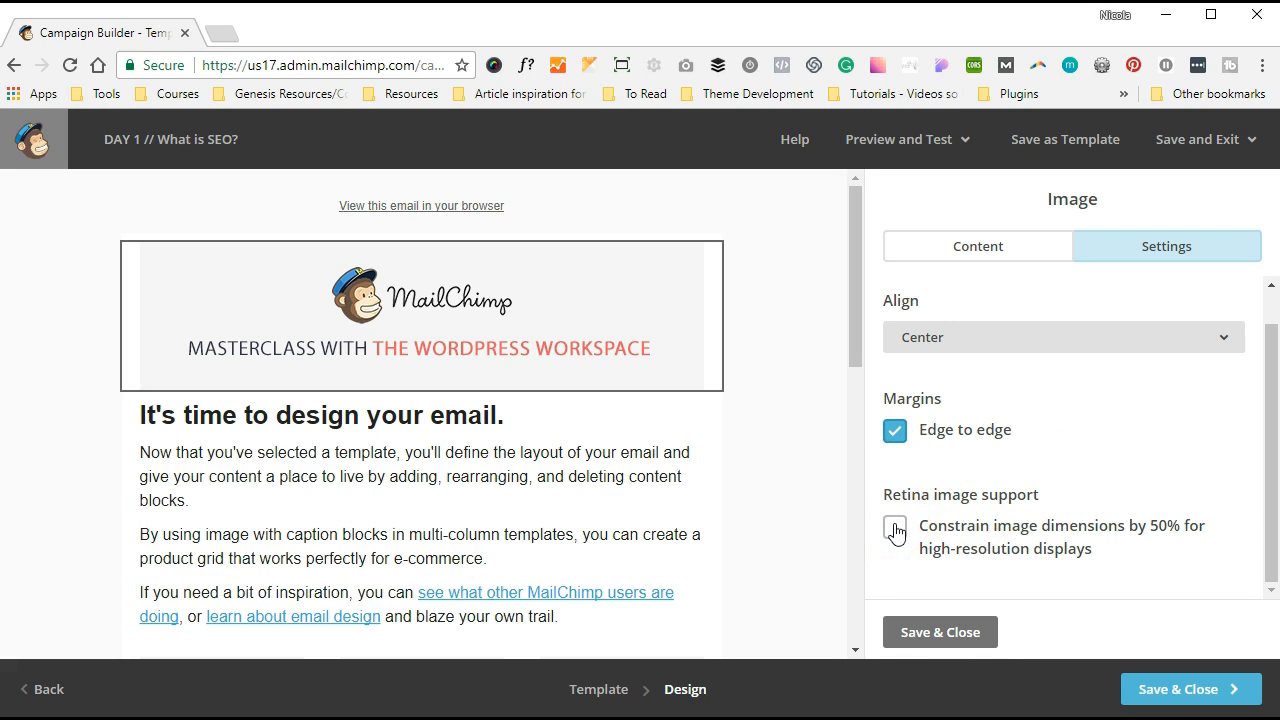
{"action": "left_click", "coordinate": [904, 638]}
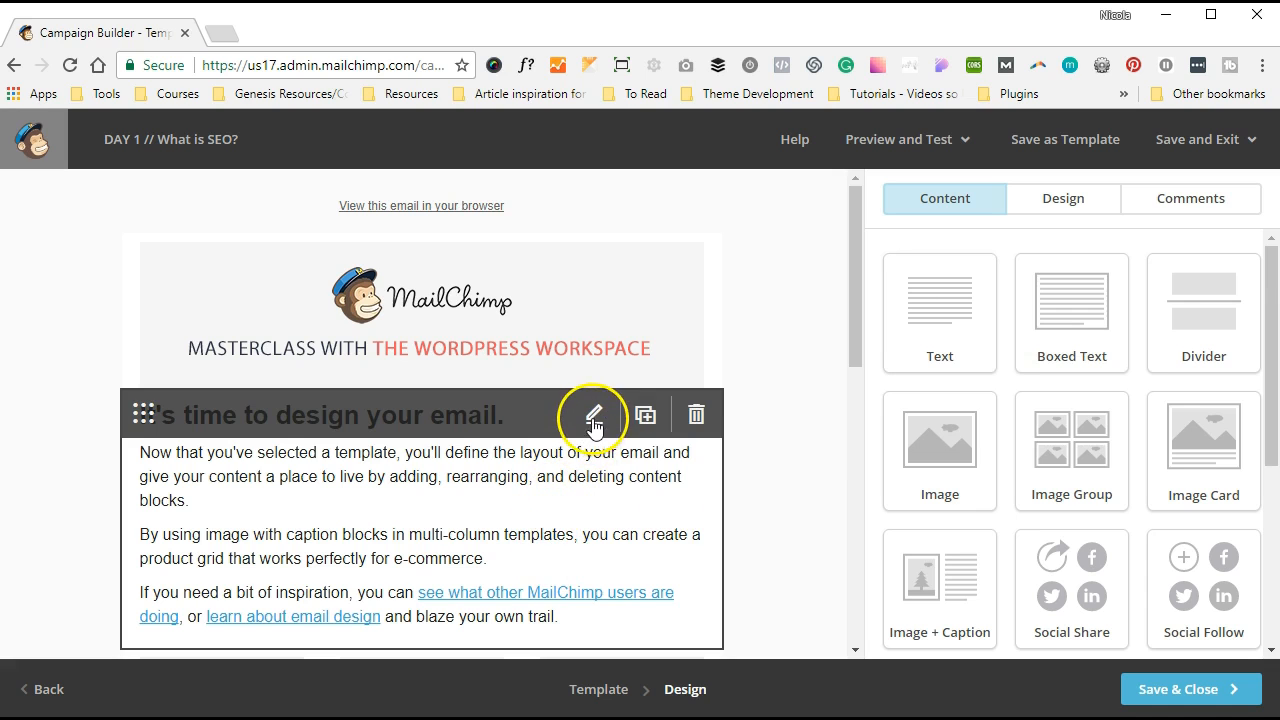
Step: Replace all placeholder text in the text block below the header image with "This is where our content goes"
{"action": "left_click", "coordinate": [437, 516]}
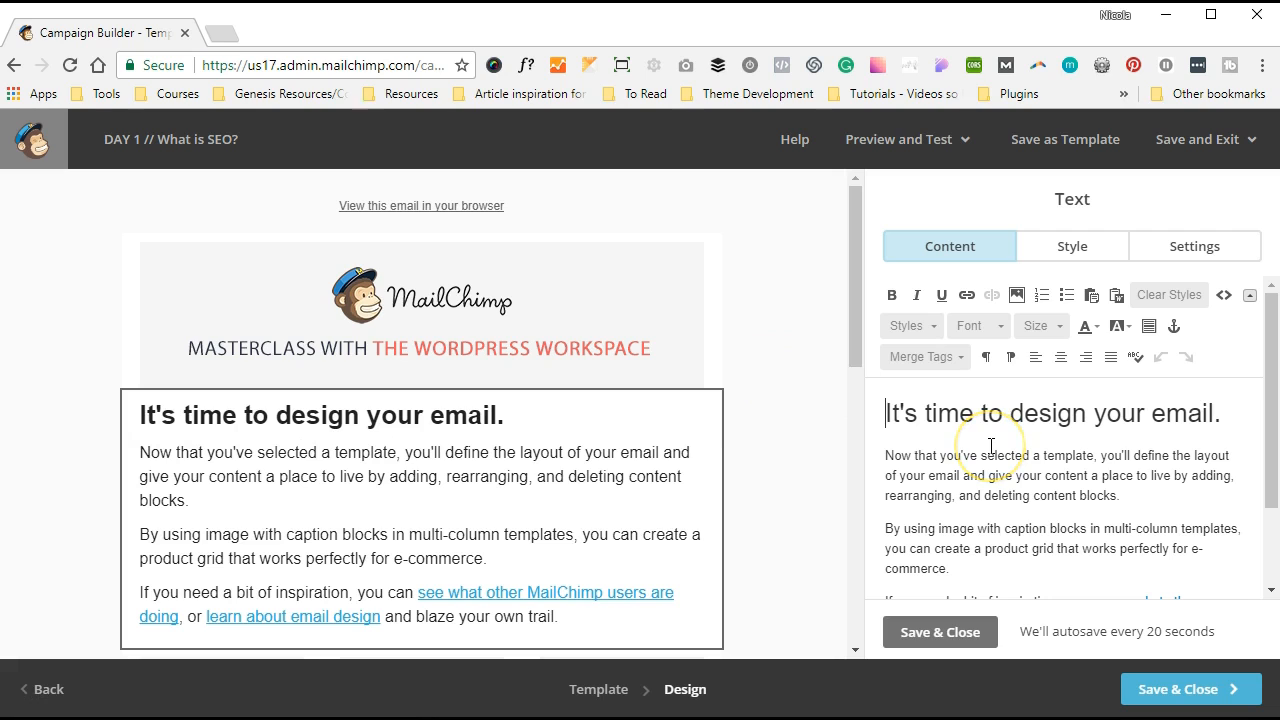
{"action": "left_click_drag", "start_coordinate": [887, 408], "coordinate": [960, 520]}
{"action": "right_click", "coordinate": [959, 520]}
{"action": "left_click", "coordinate": [935, 520]}
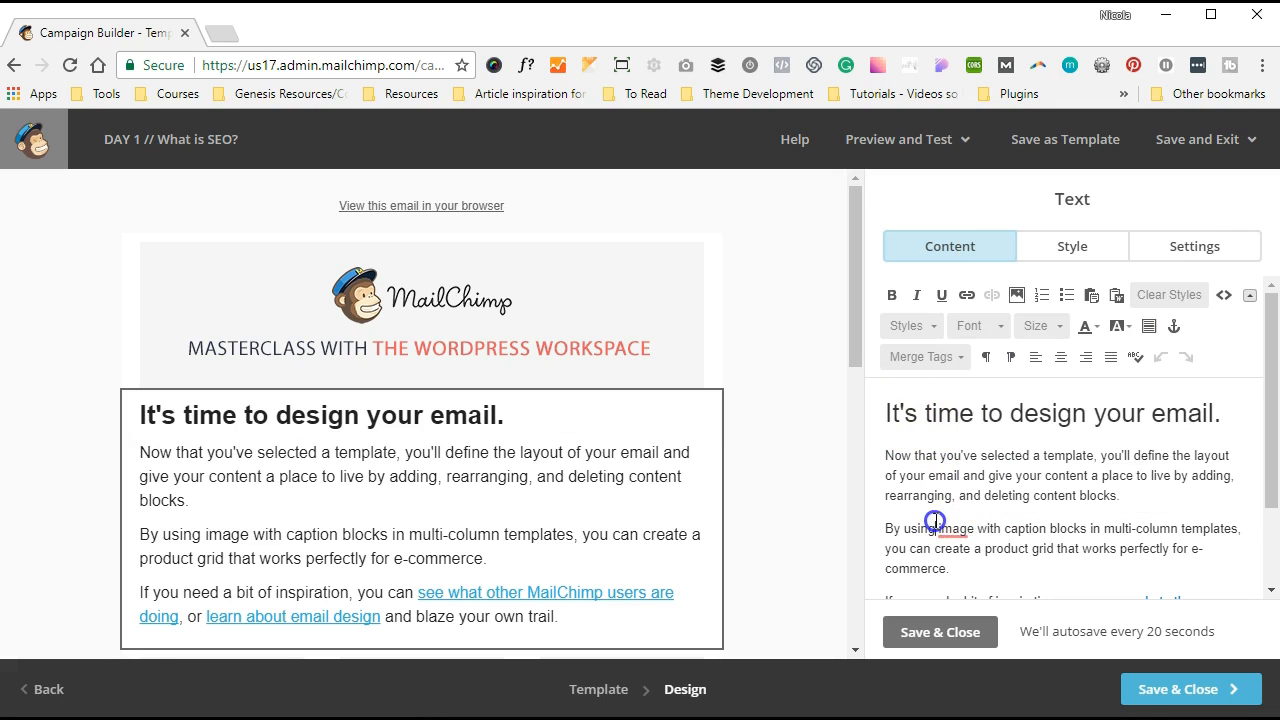
{"action": "key", "text": "ctrl+a"}
{"action": "key", "text": "Delete"}
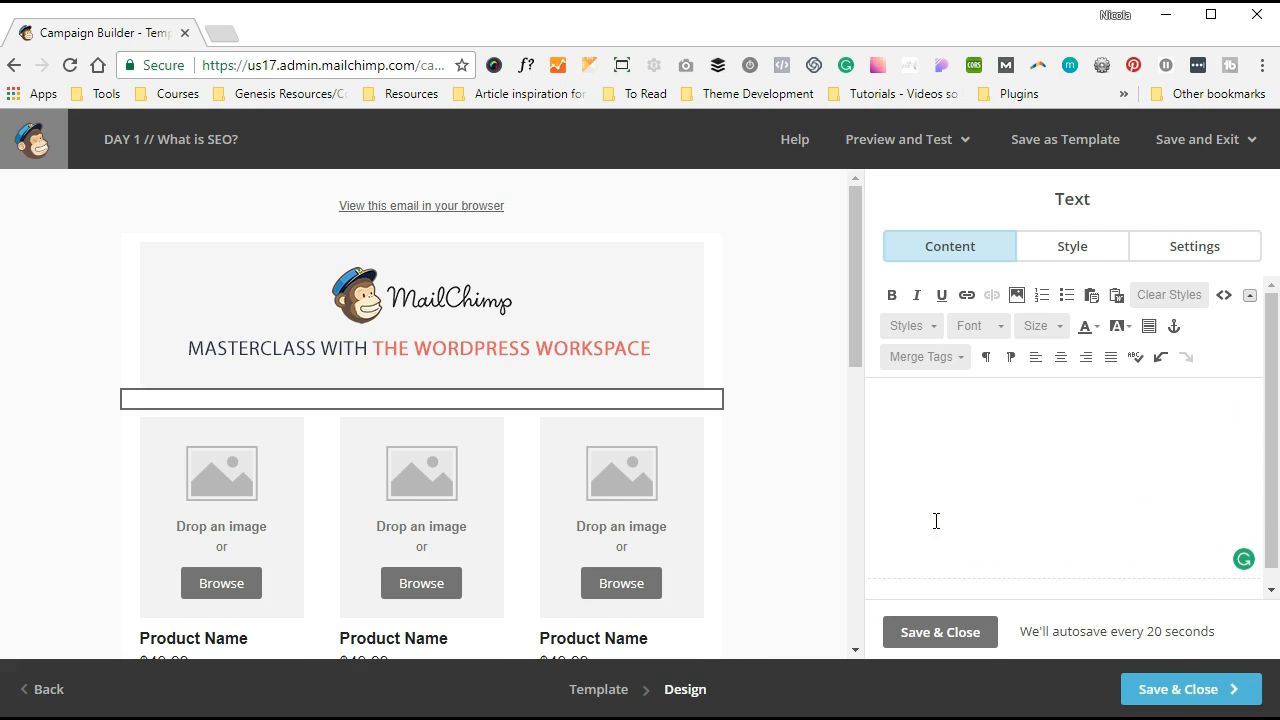
{"action": "type", "text": "This is where "}
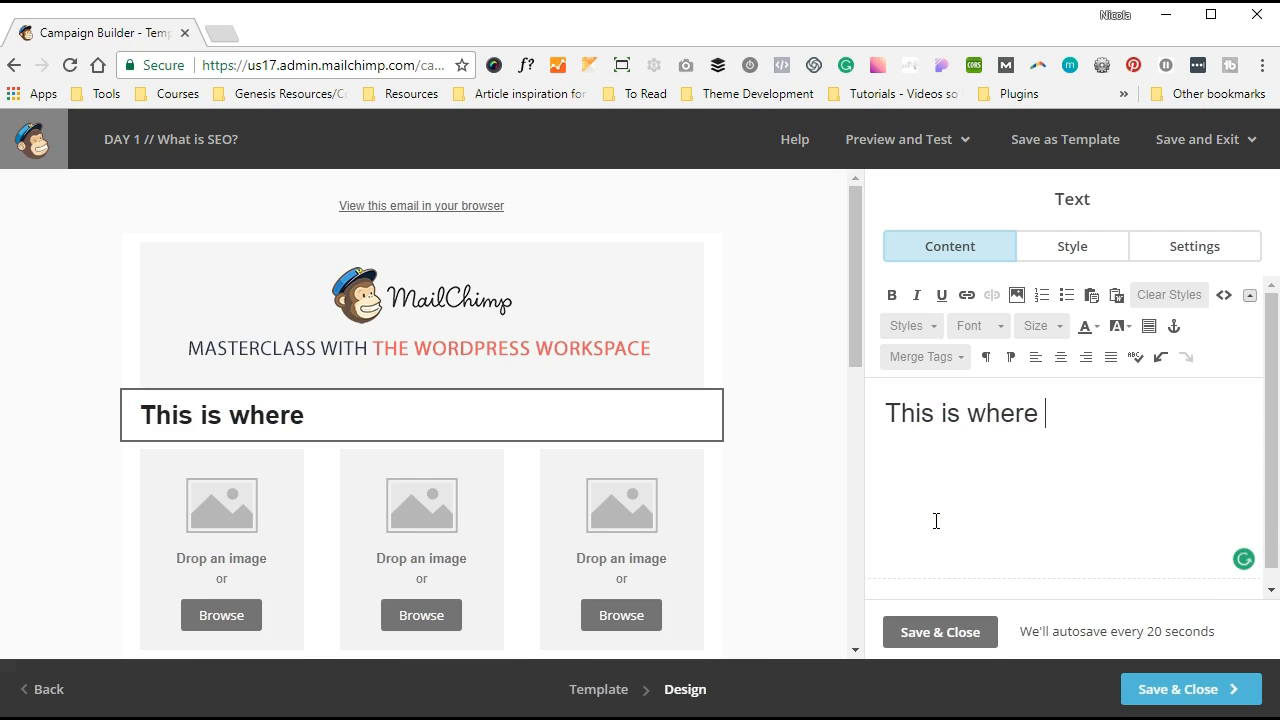
{"action": "type", "text": "our content go"}
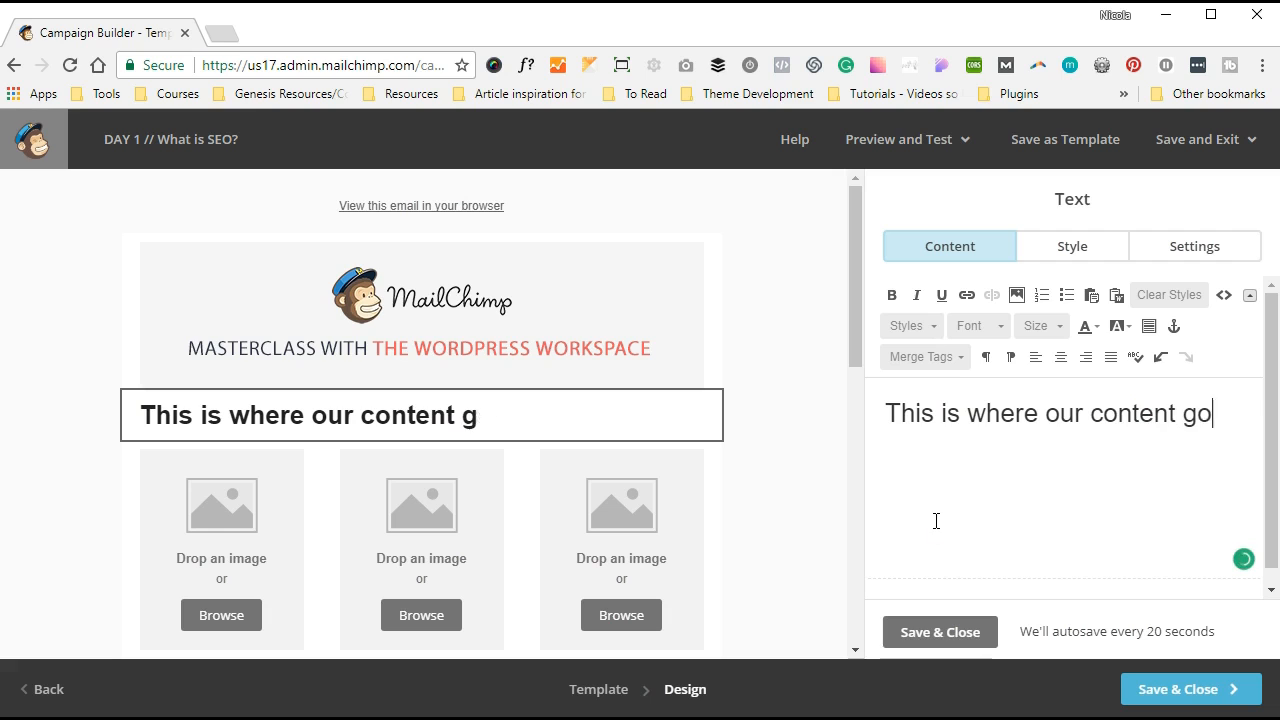
{"action": "type", "text": "es"}
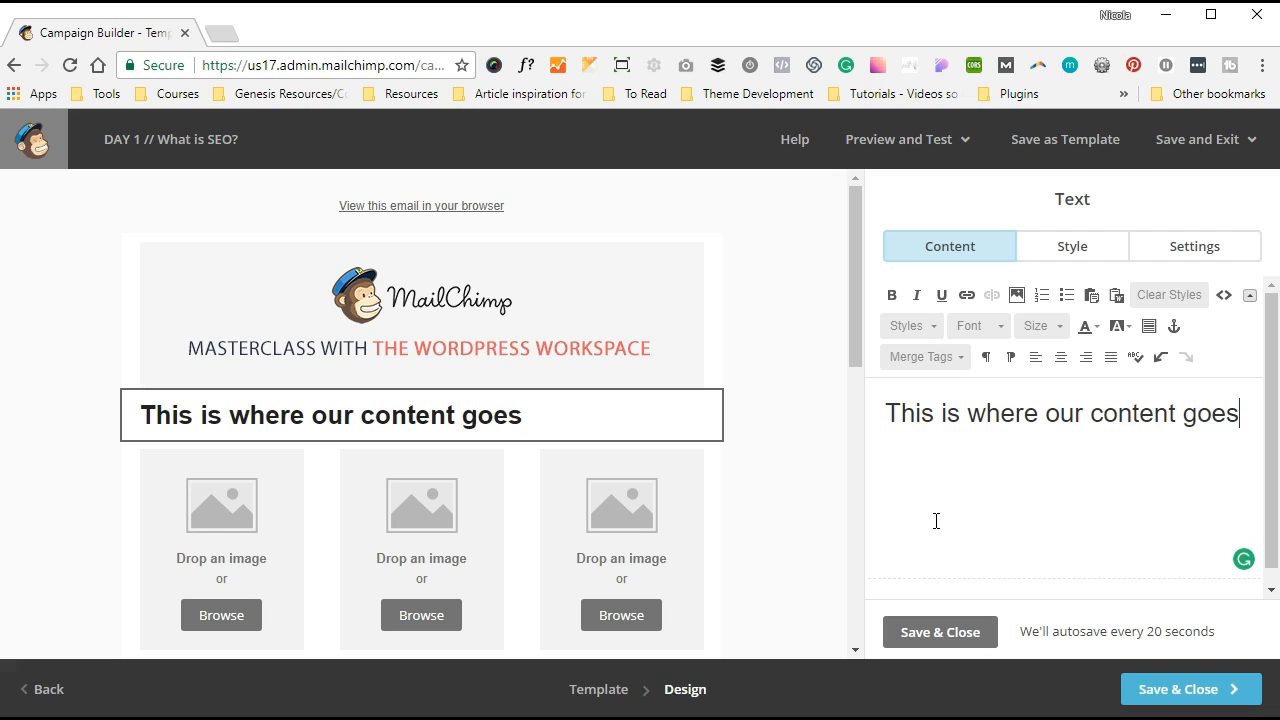
Step: Apply the heading 2 style to the line "This is where our content goes"
{"action": "triple_click", "coordinate": [966, 420]}
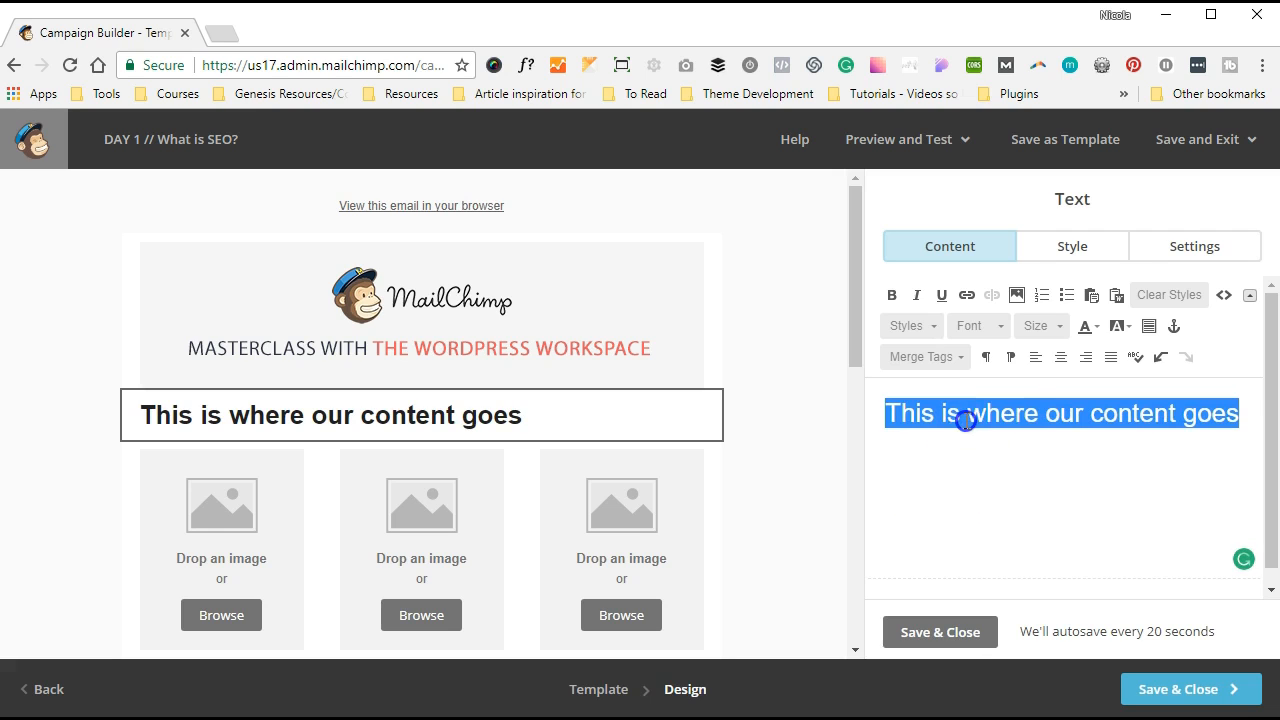
{"action": "left_click", "coordinate": [900, 326]}
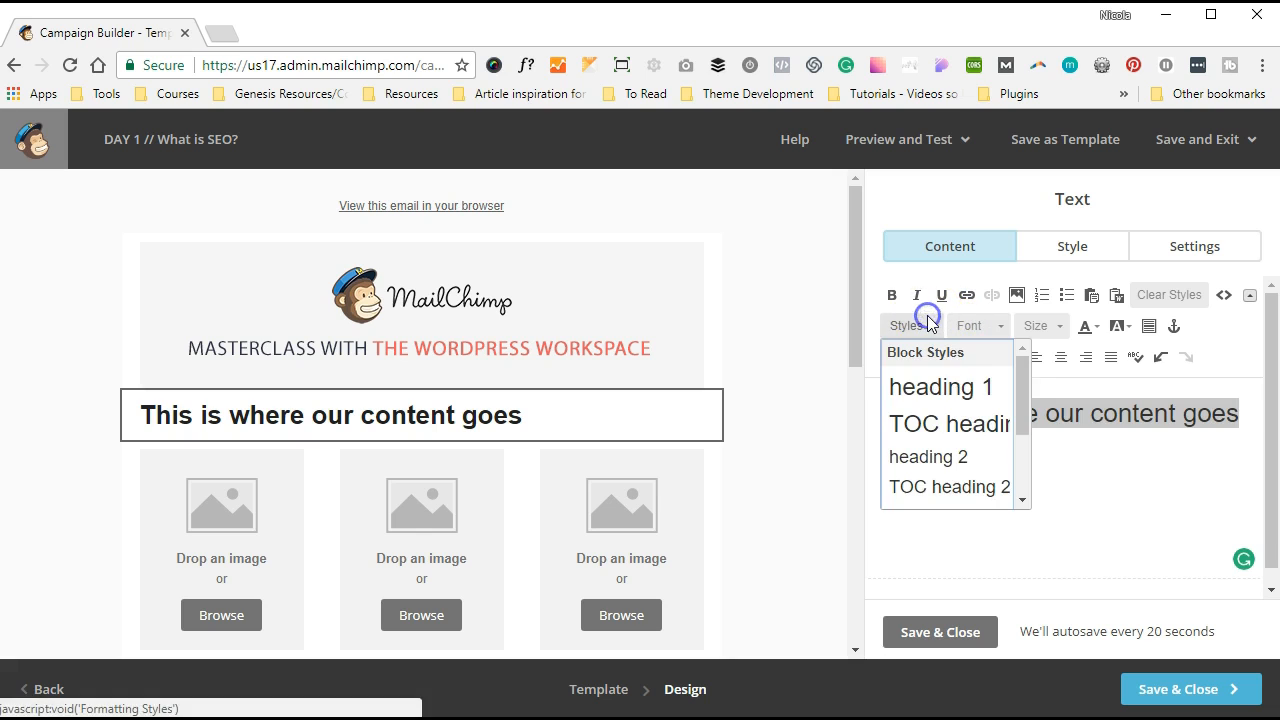
{"action": "left_click", "coordinate": [953, 368]}
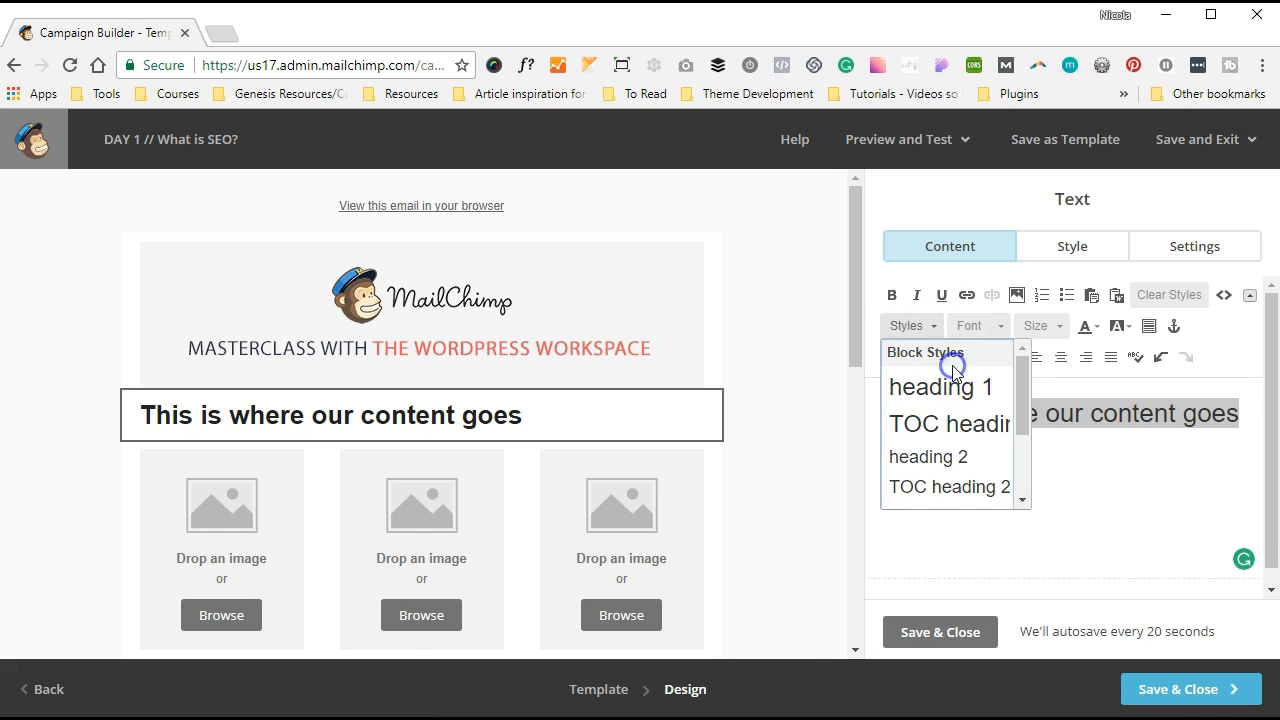
{"action": "left_click", "coordinate": [921, 458]}
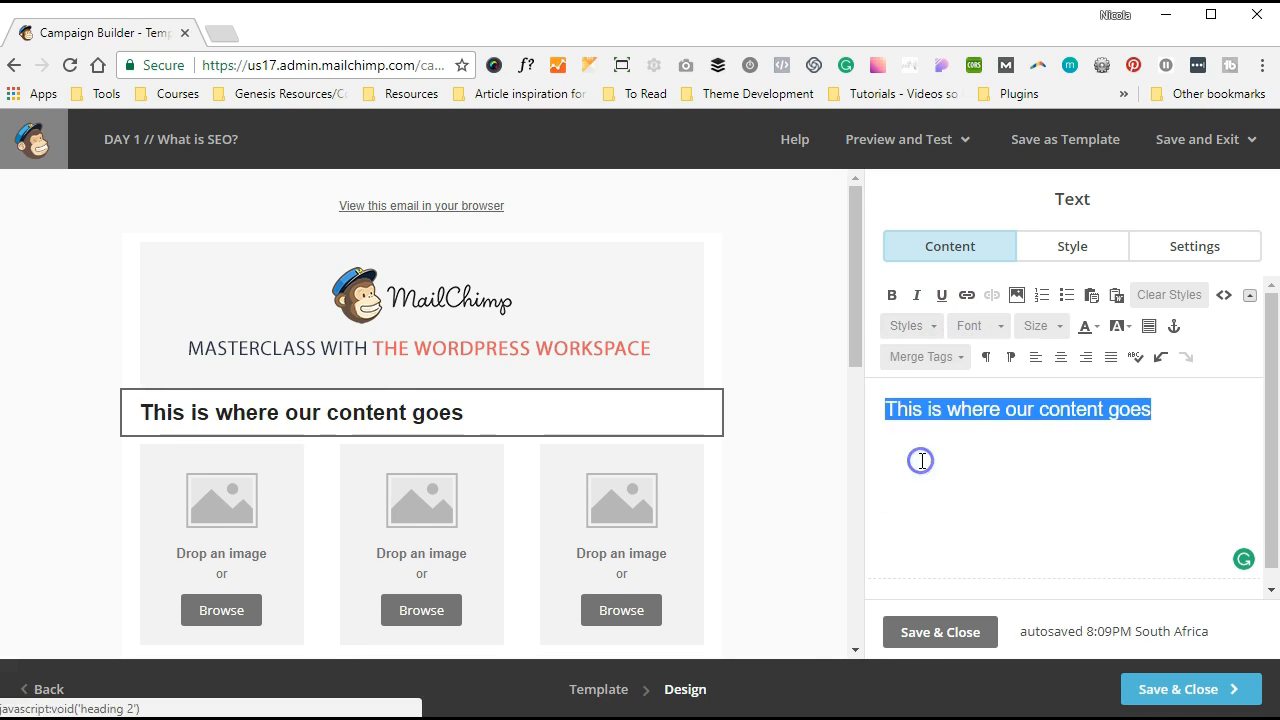
Step: Try to switch the content line to the Default Text style and save the text block
{"action": "left_click", "coordinate": [906, 327]}
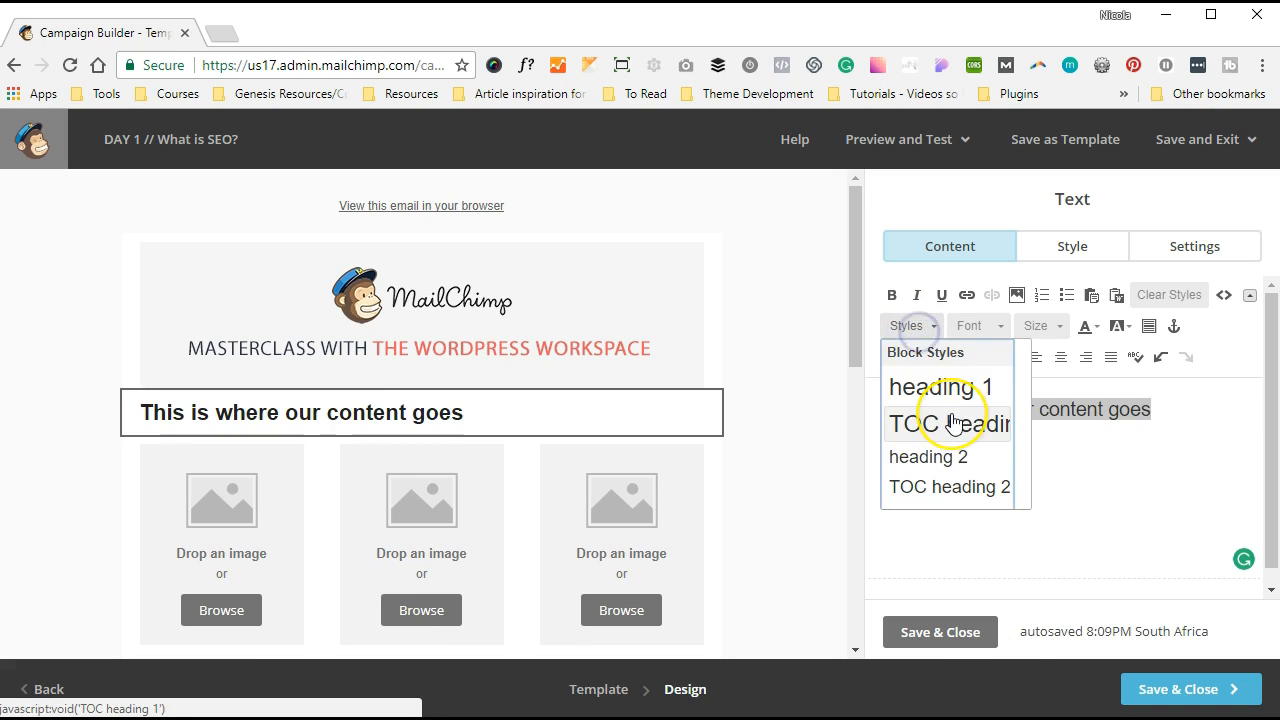
{"action": "scroll", "coordinate": [953, 420], "scroll_direction": "down", "scroll_amount": 2}
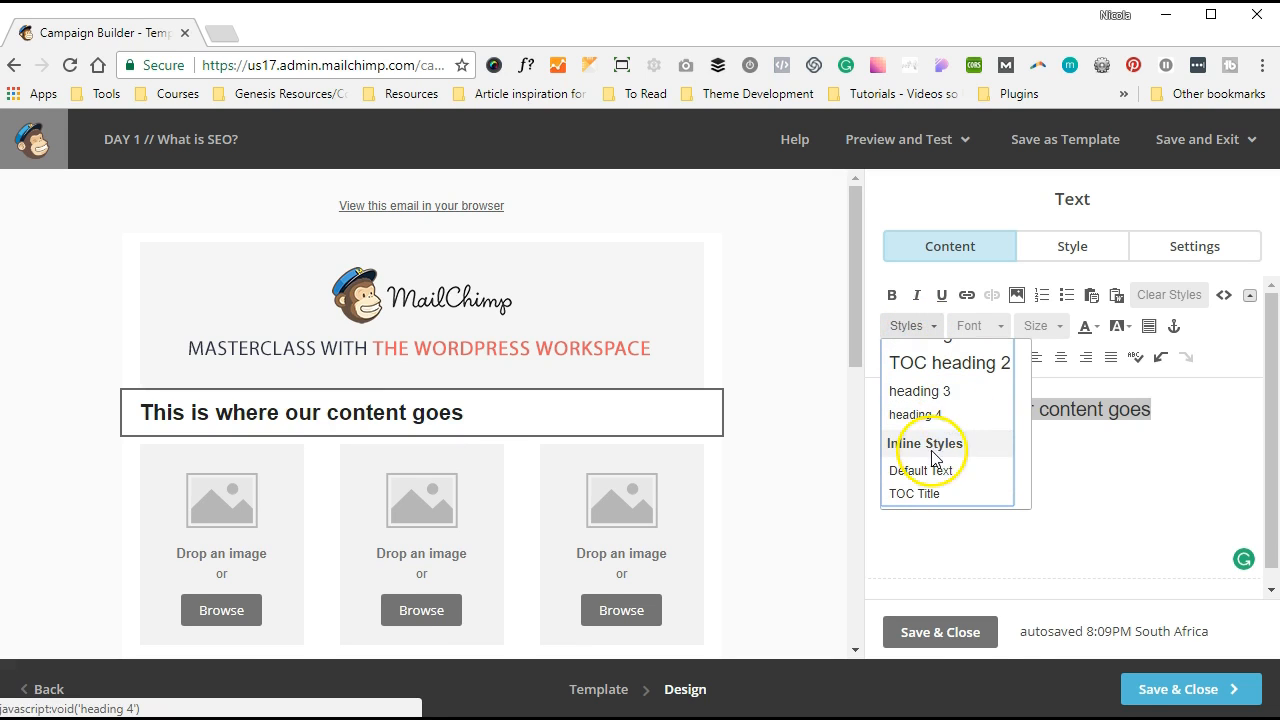
{"action": "left_click", "coordinate": [921, 471]}
{"action": "left_click", "coordinate": [940, 635]}
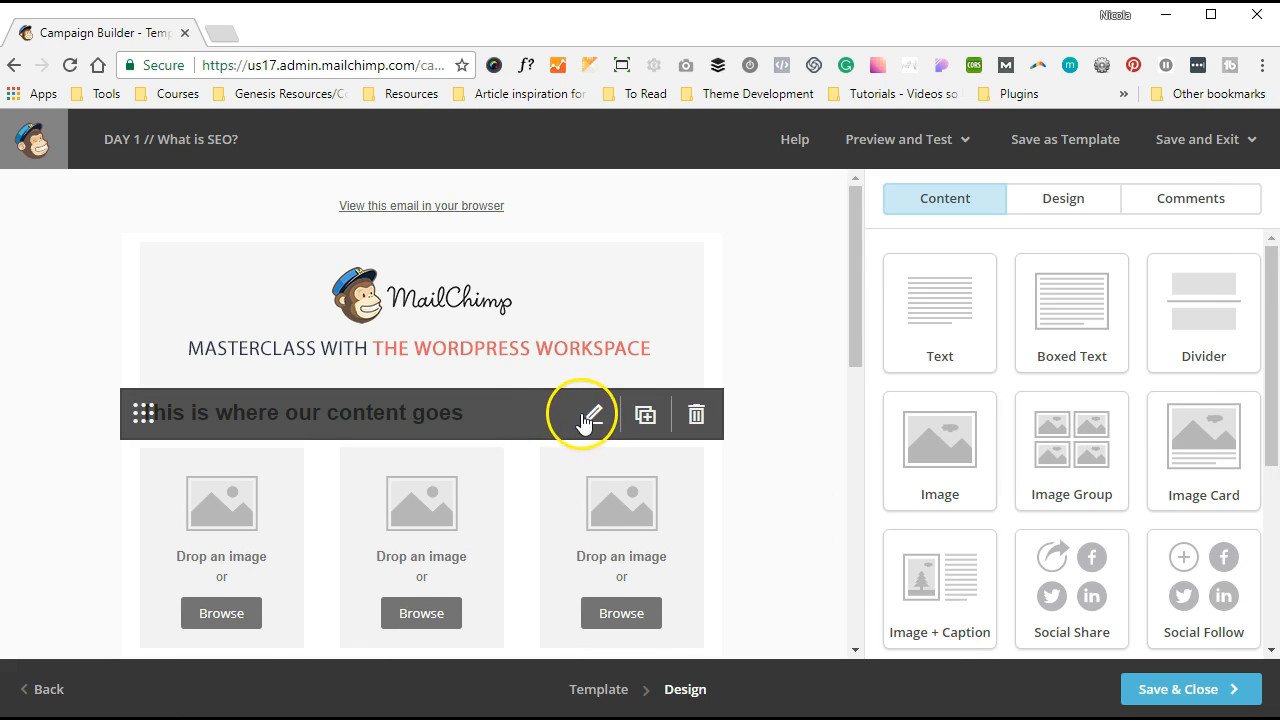
Step: Reopen the text block below the banner, set its line to font size 14 and try to remove the bold formatting
{"action": "left_click", "coordinate": [588, 415]}
{"action": "left_click", "coordinate": [928, 417]}
{"action": "triple_click", "coordinate": [928, 417]}
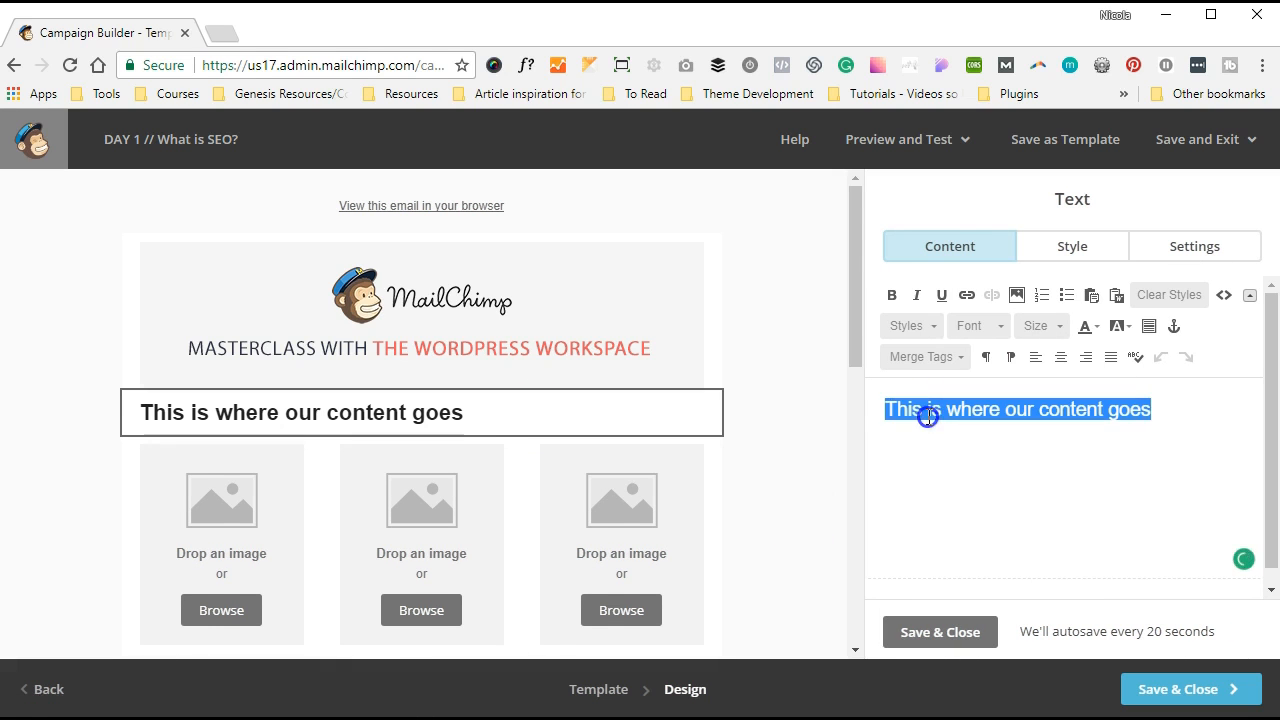
{"action": "left_click", "coordinate": [1040, 333]}
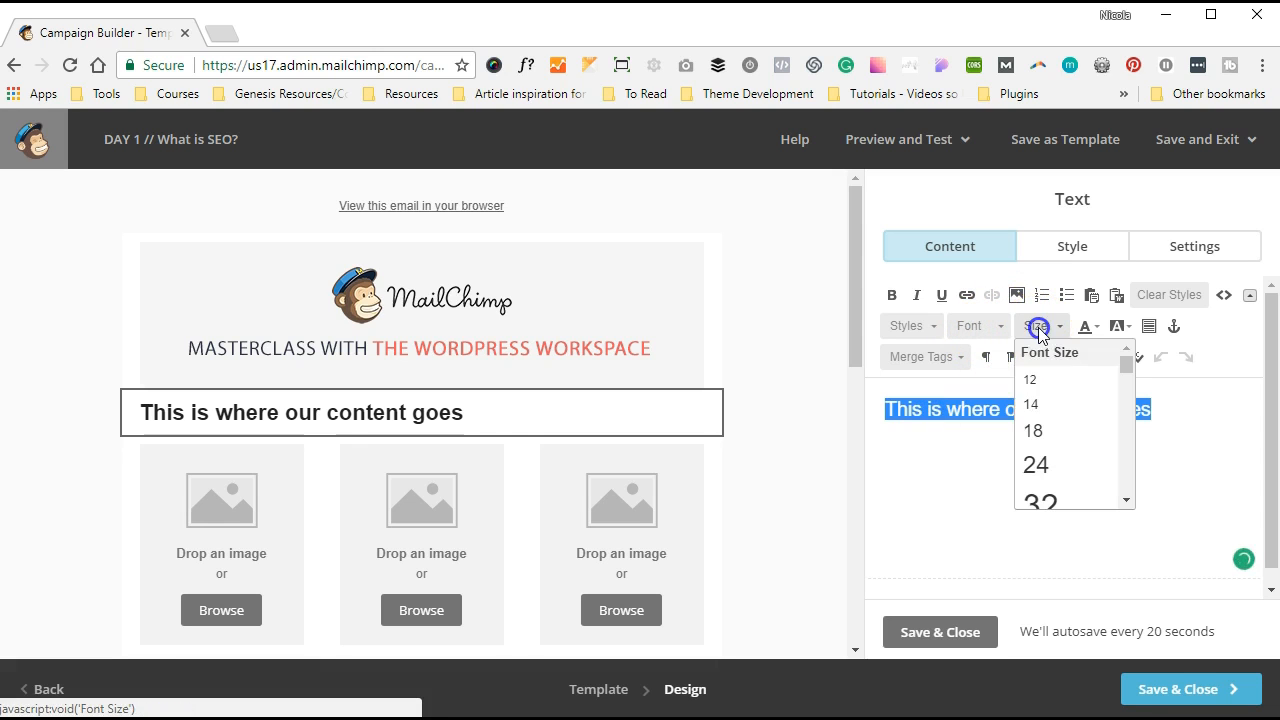
{"action": "left_click", "coordinate": [1033, 400]}
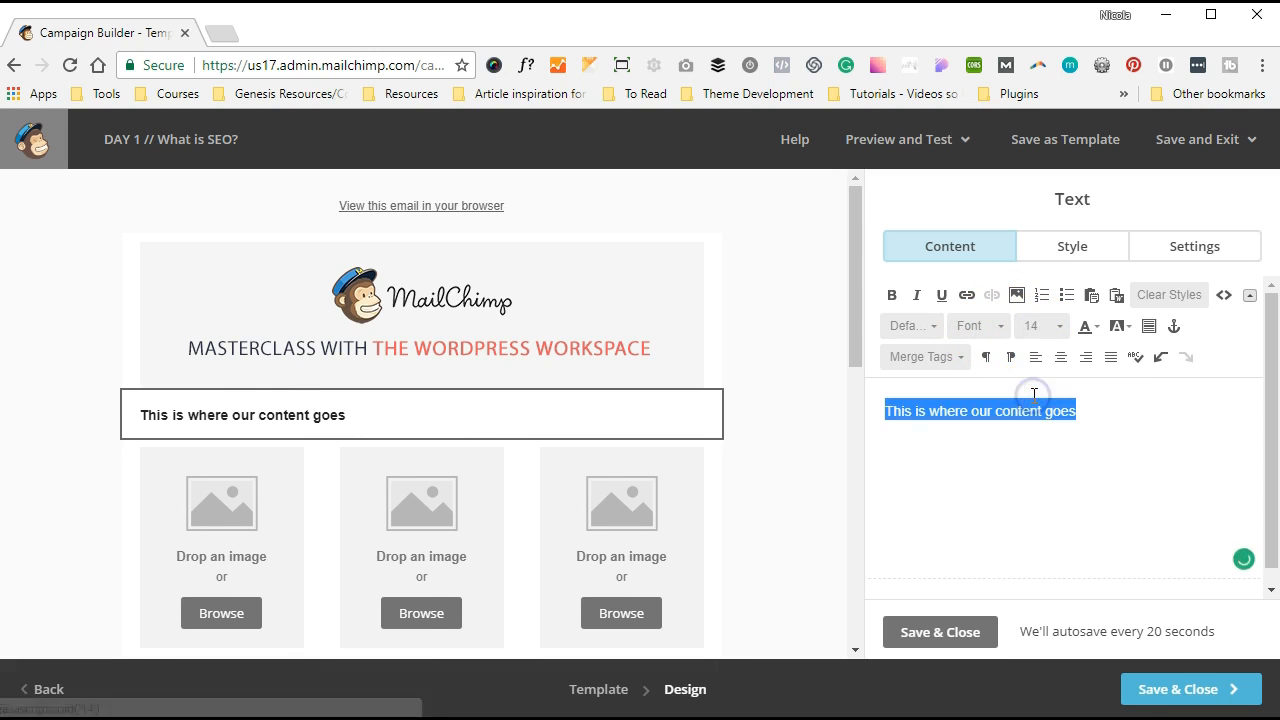
{"action": "left_click", "coordinate": [891, 294]}
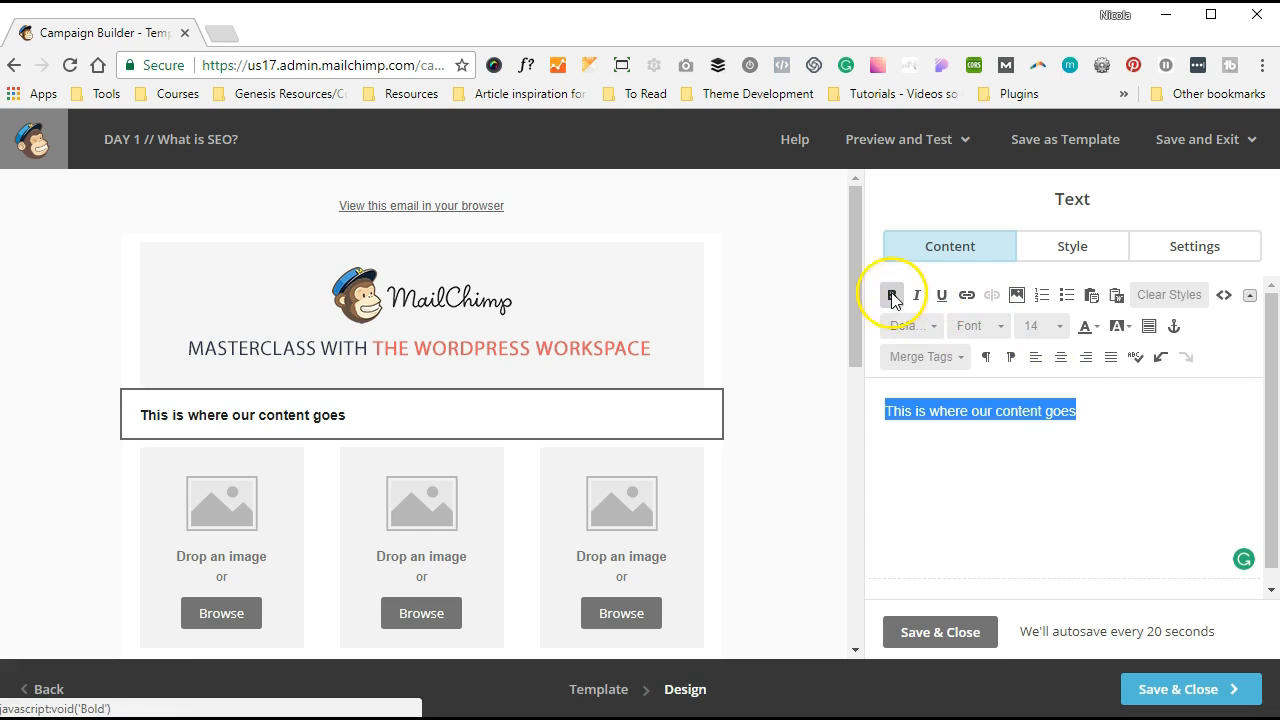
{"action": "left_click", "coordinate": [1058, 483]}
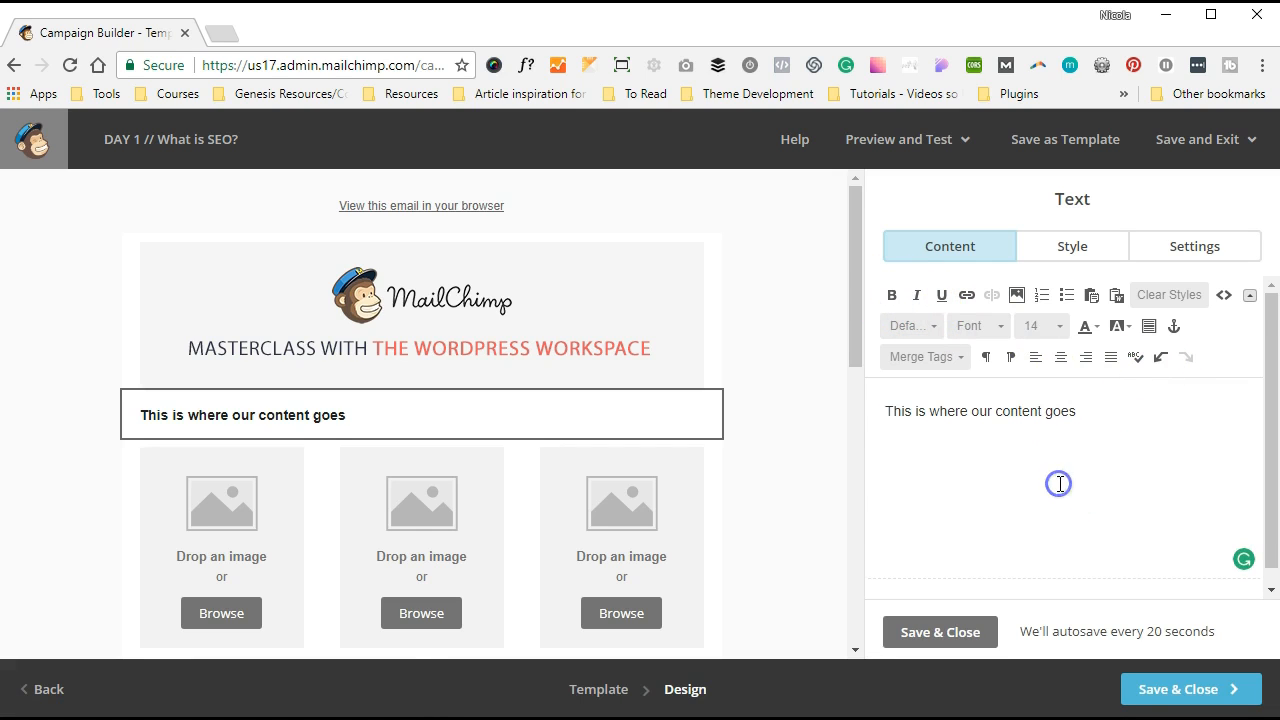
Step: Remove the opening and closing h2 tags from the text block's source code and save the block
{"action": "left_click", "coordinate": [1222, 296]}
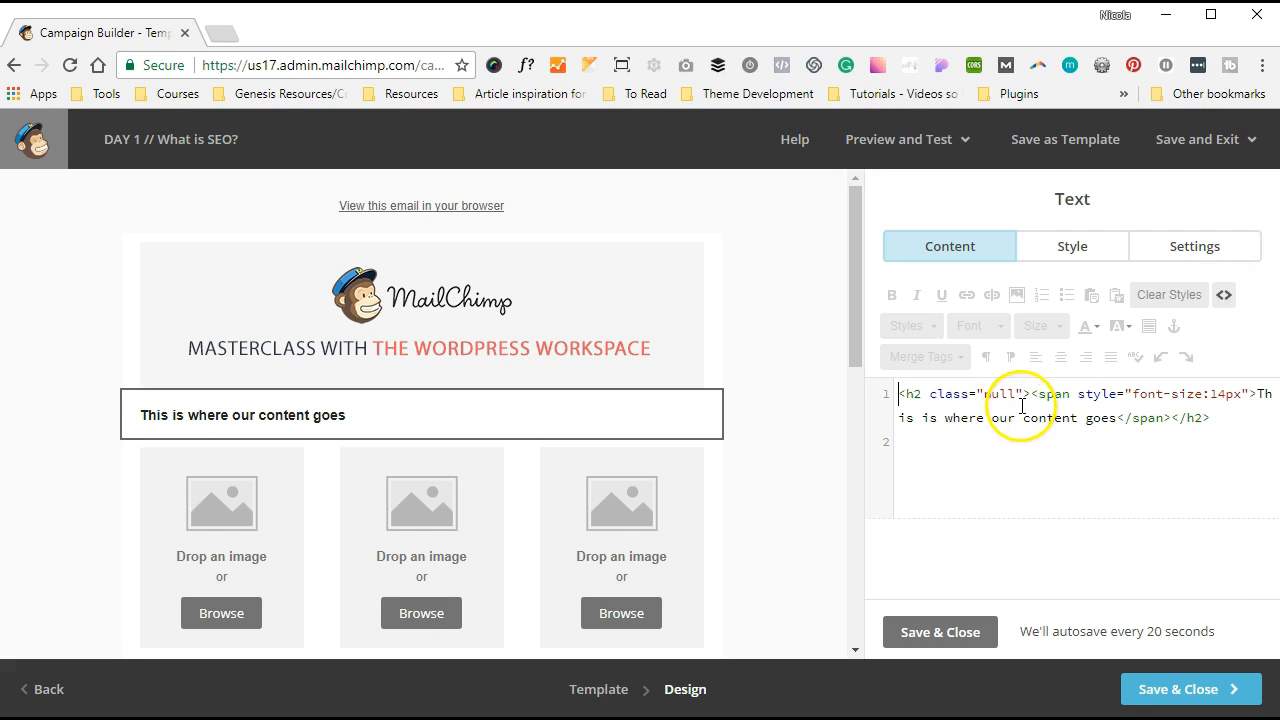
{"action": "left_click_drag", "start_coordinate": [1030, 394], "coordinate": [904, 388]}
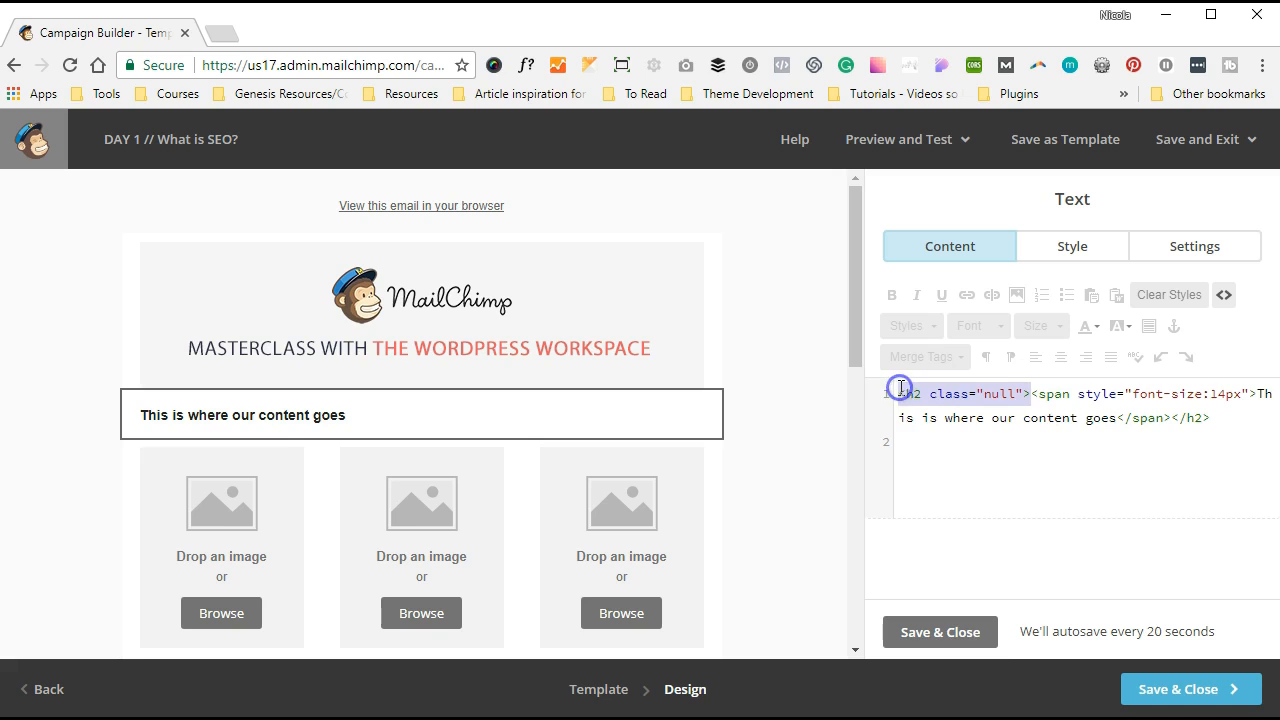
{"action": "key", "text": "BackSpace"}
{"action": "left_click_drag", "start_coordinate": [1078, 418], "coordinate": [1043, 418]}
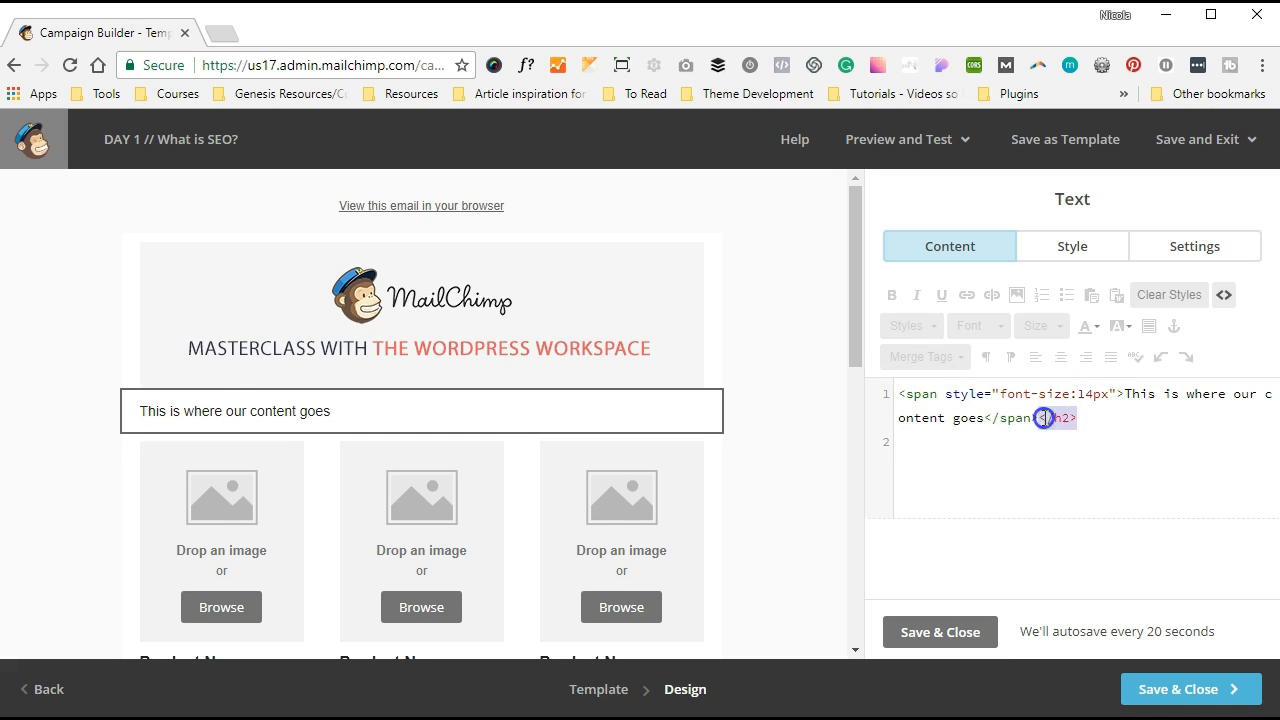
{"action": "key", "text": "BackSpace"}
{"action": "left_click", "coordinate": [892, 632]}
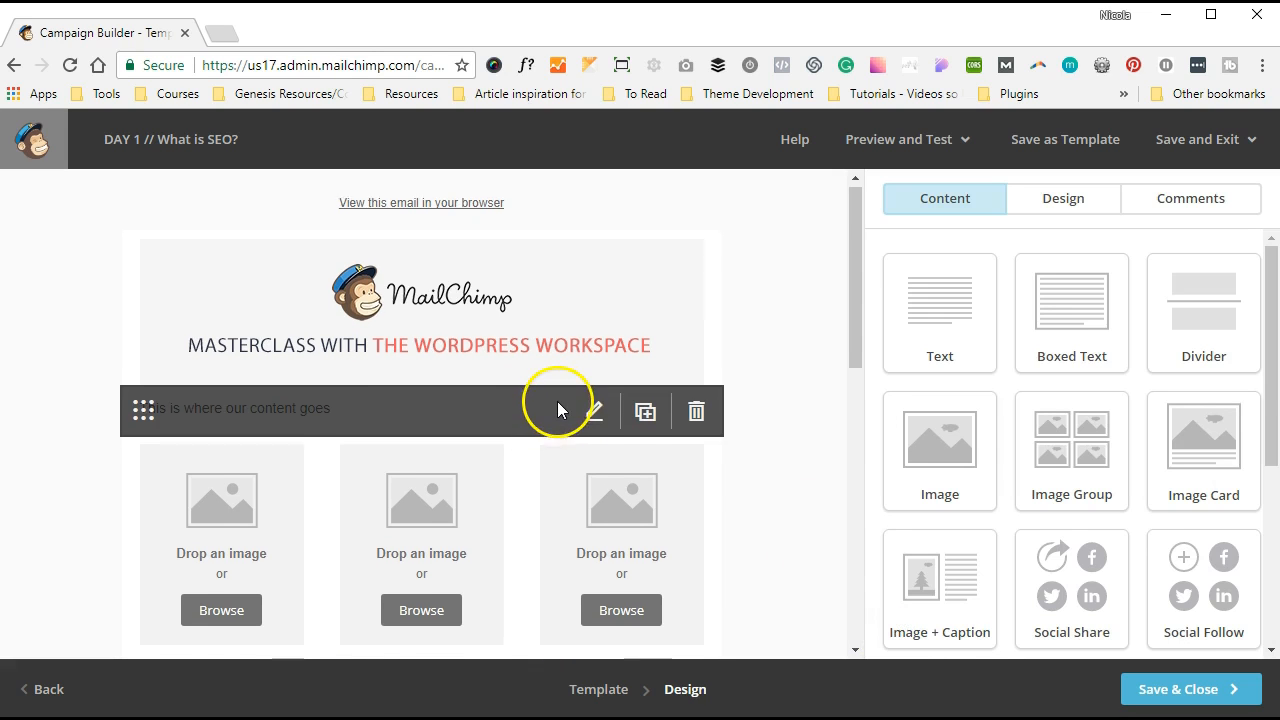
Step: Delete all three Buy Now button blocks beneath the product columns
{"action": "scroll", "coordinate": [557, 402], "scroll_direction": "down", "scroll_amount": 1}
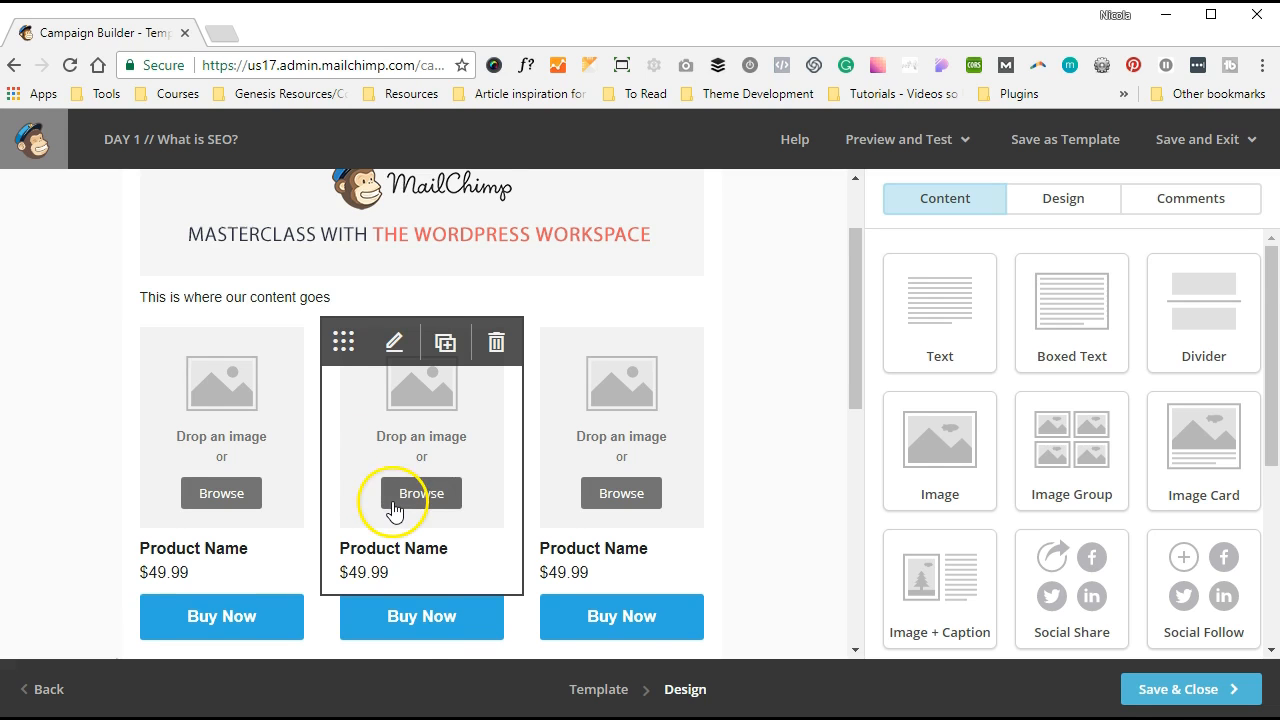
{"action": "scroll", "coordinate": [330, 505], "scroll_direction": "down", "scroll_amount": 2}
{"action": "left_click", "coordinate": [296, 460]}
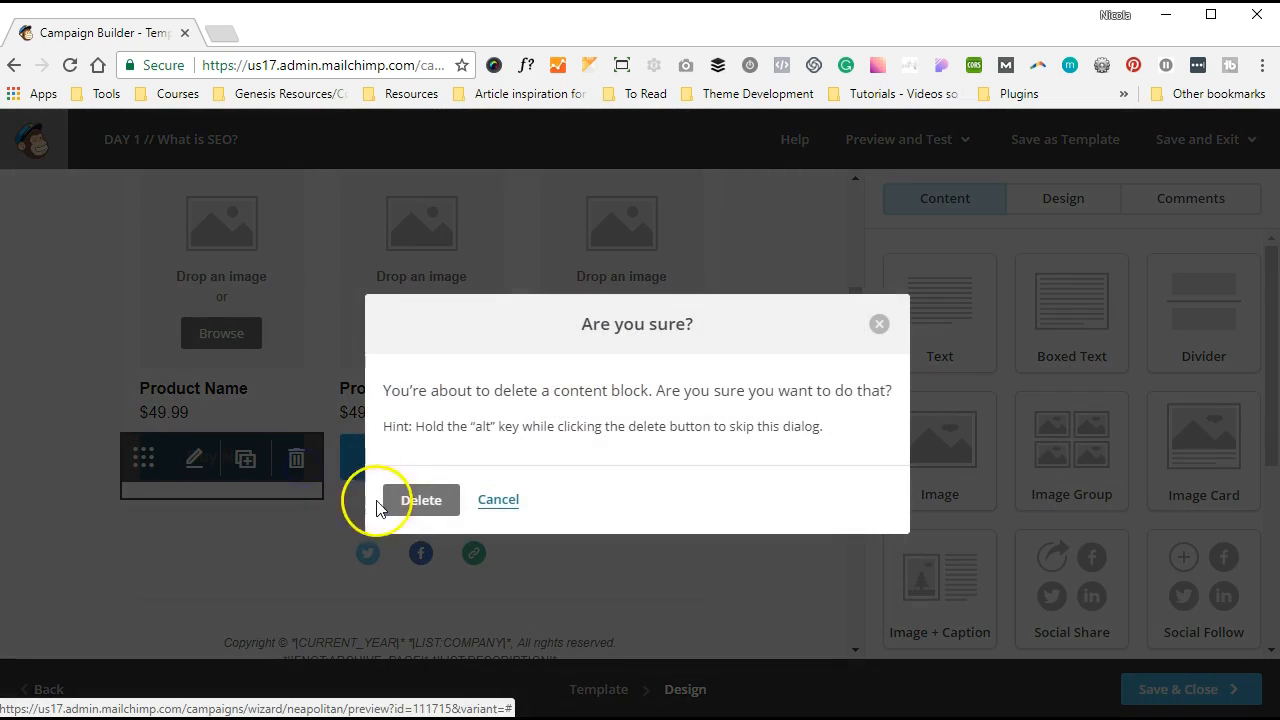
{"action": "left_click", "coordinate": [399, 512]}
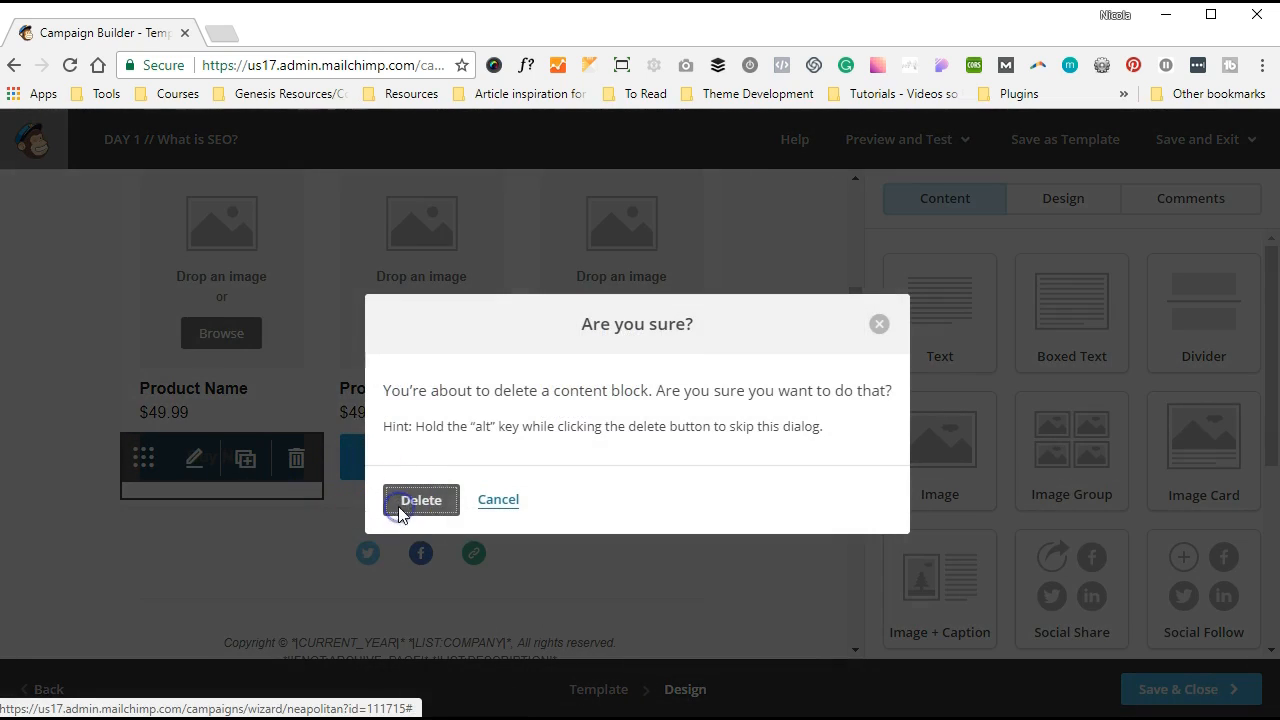
{"action": "left_click", "coordinate": [487, 466]}
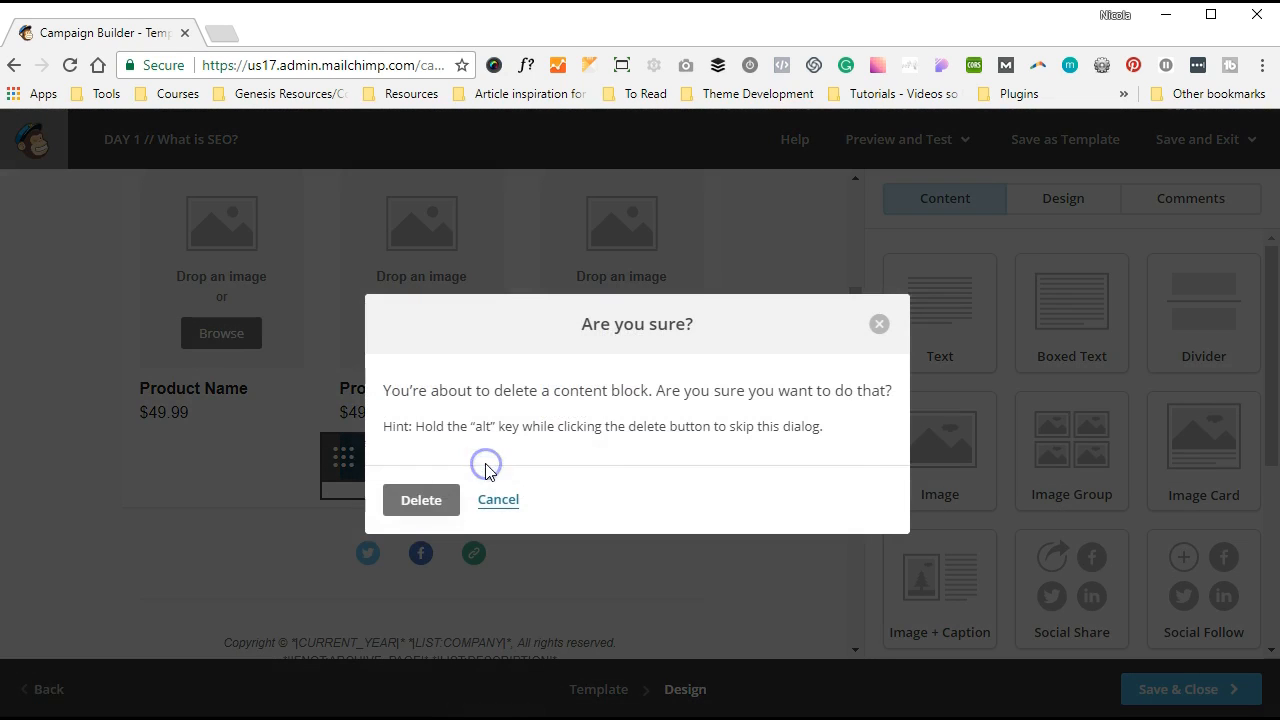
{"action": "left_click", "coordinate": [426, 499]}
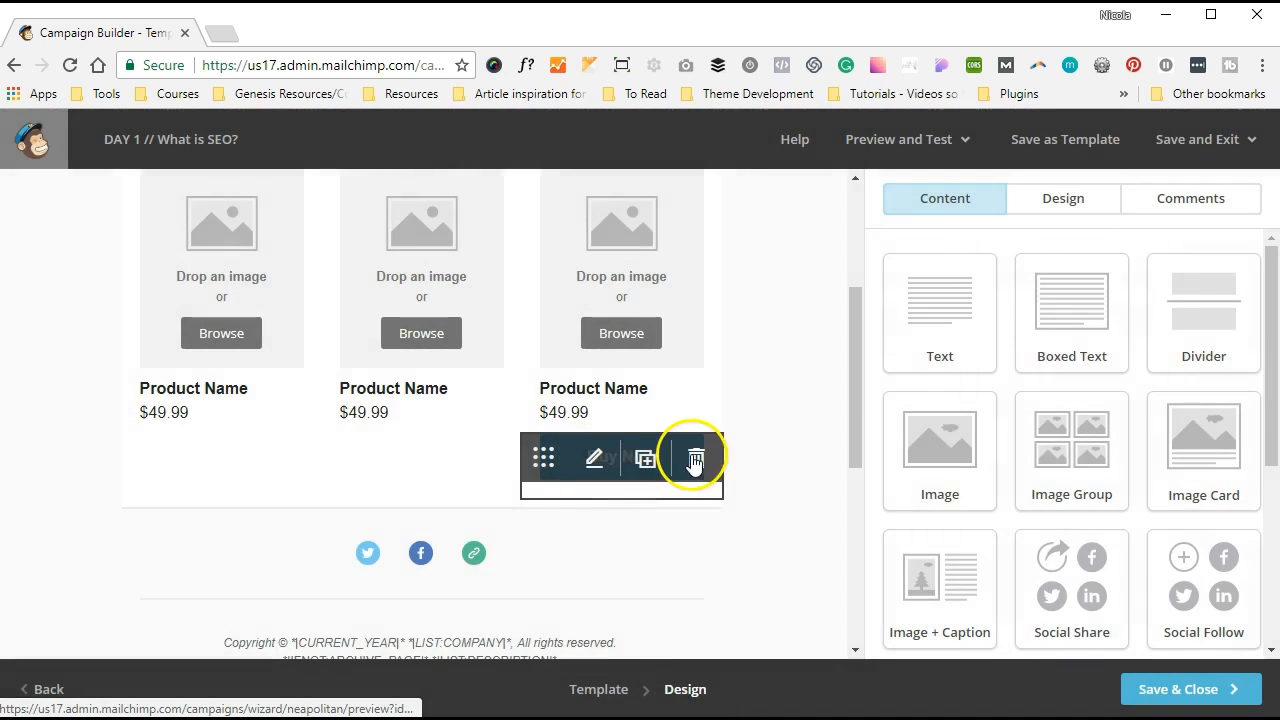
{"action": "left_click", "coordinate": [694, 460]}
{"action": "left_click", "coordinate": [440, 508]}
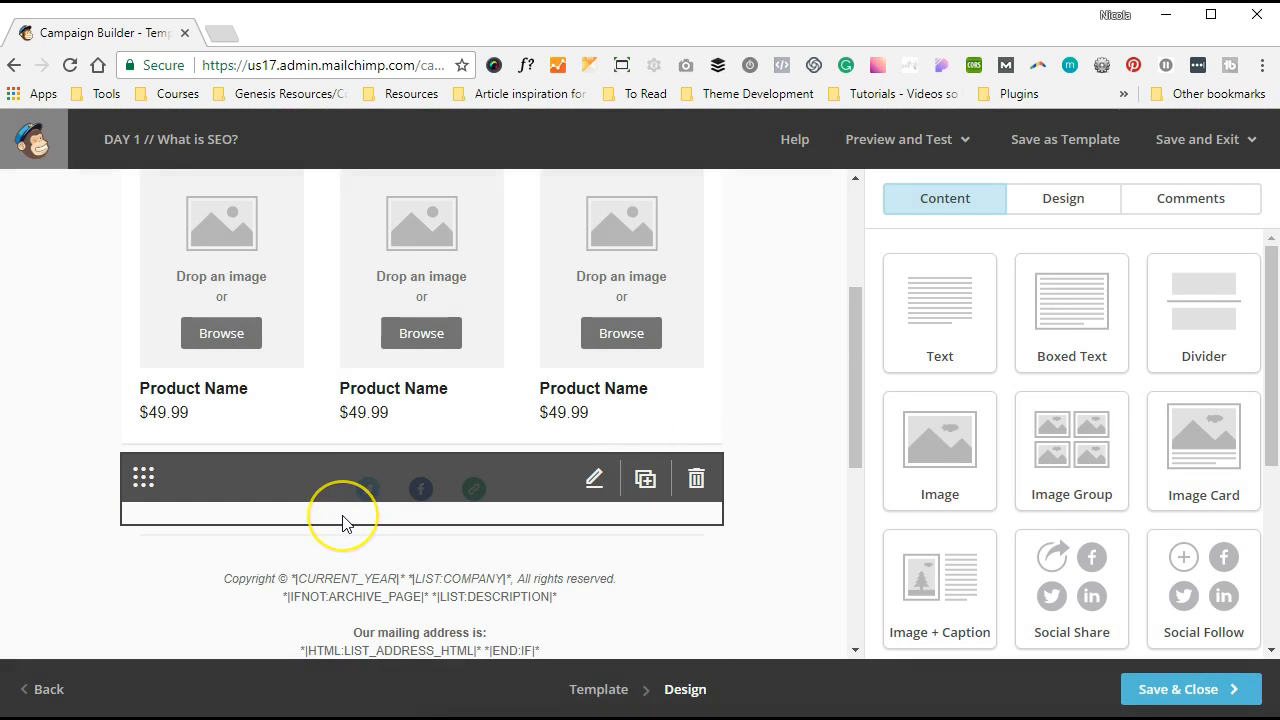
Step: Open the social follow block and review its Twitter, Facebook and website link settings
{"action": "left_click", "coordinate": [590, 482]}
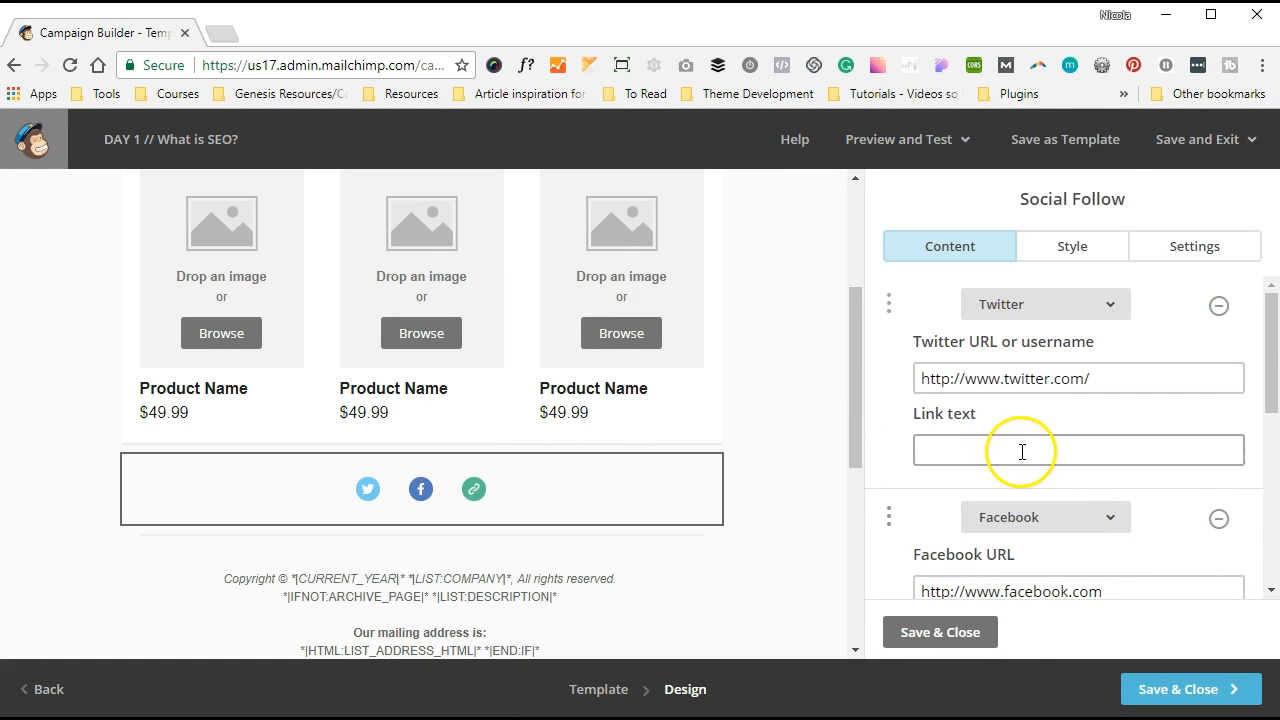
{"action": "scroll", "coordinate": [1020, 452], "scroll_direction": "down", "scroll_amount": 5}
{"action": "scroll", "coordinate": [1020, 459], "scroll_direction": "up", "scroll_amount": 5}
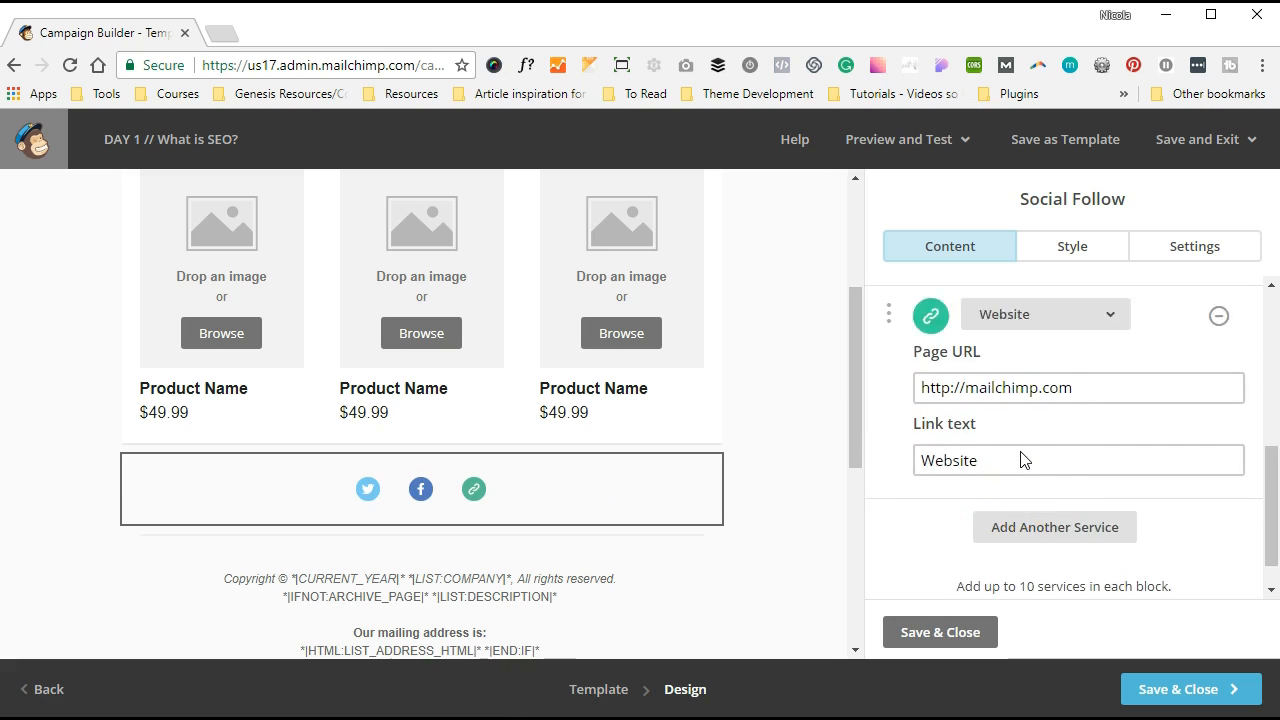
Step: Delete the "Our mailing address is:" heading and its address merge tags from the footer block and save it
{"action": "scroll", "coordinate": [700, 476], "scroll_direction": "down", "scroll_amount": 2}
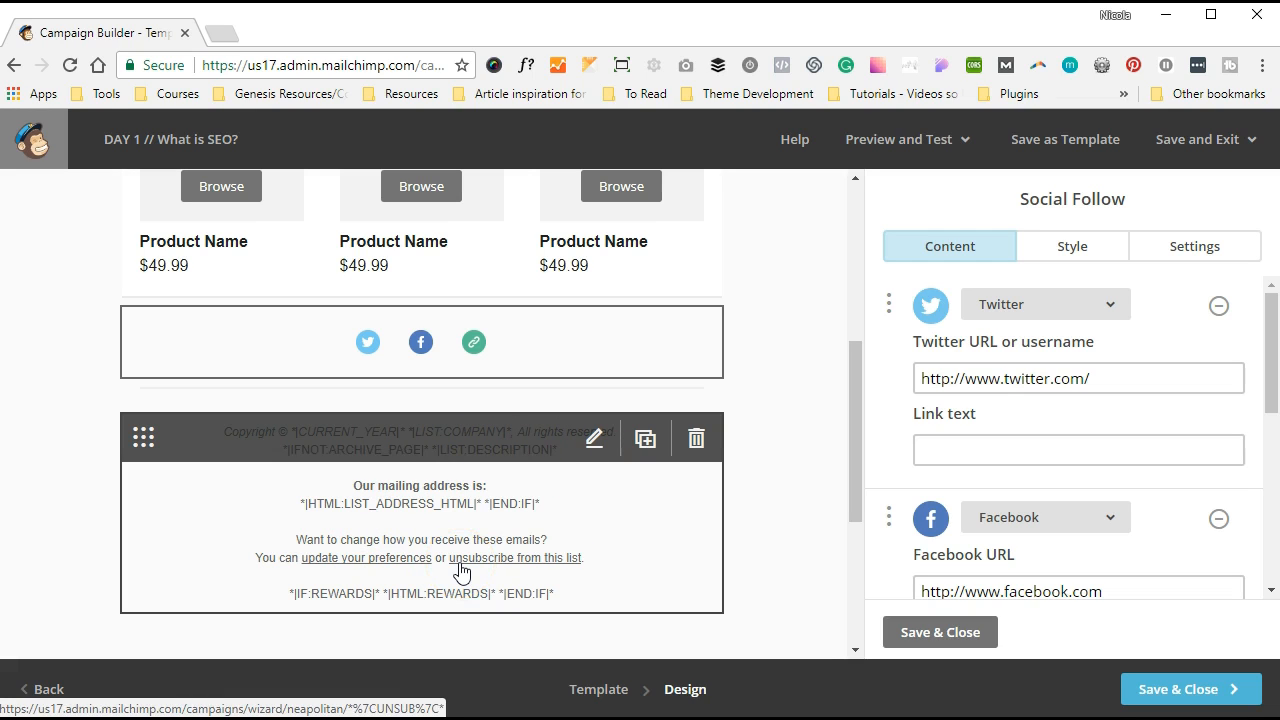
{"action": "left_click", "coordinate": [594, 438]}
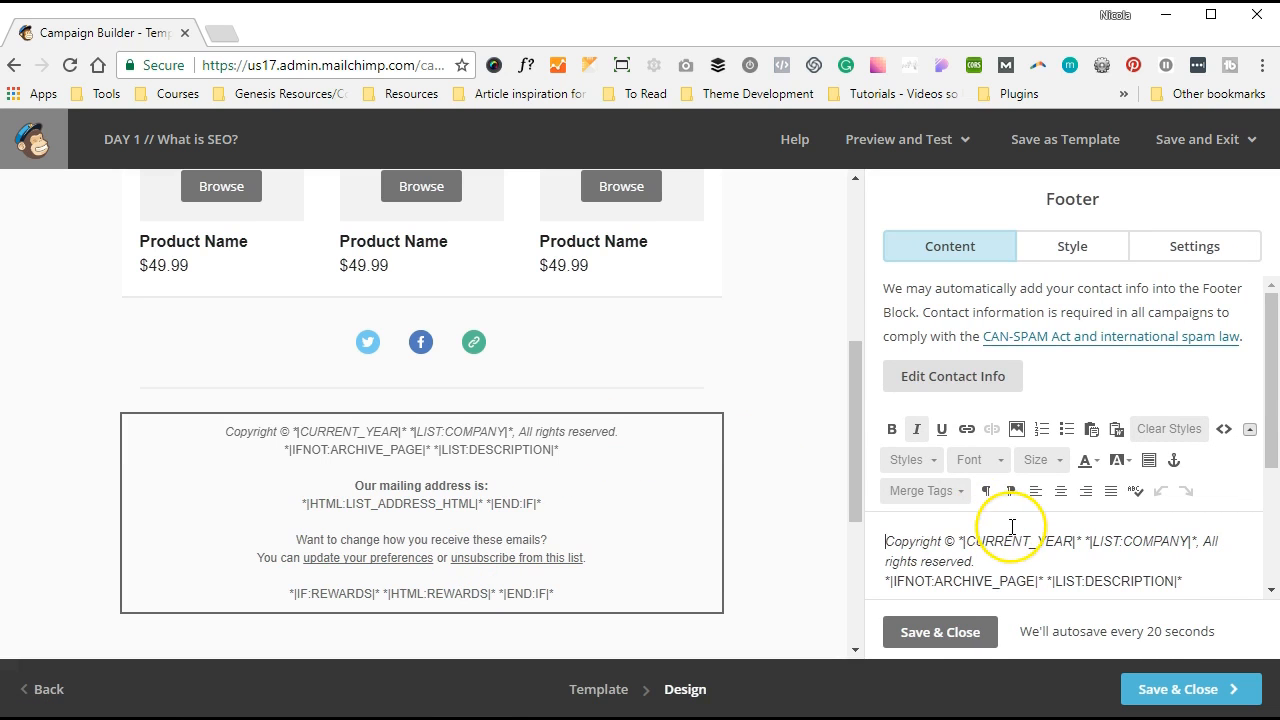
{"action": "scroll", "coordinate": [1006, 523], "scroll_direction": "down", "scroll_amount": 3}
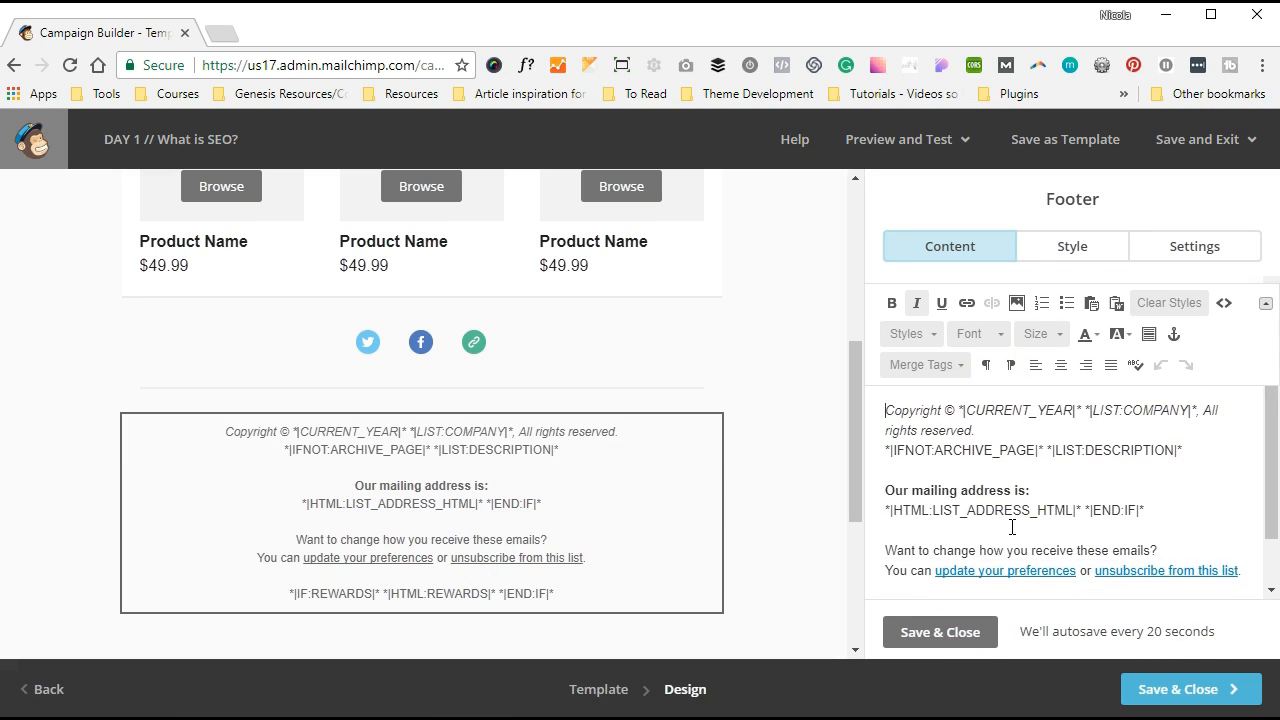
{"action": "left_click_drag", "start_coordinate": [1160, 510], "coordinate": [866, 491]}
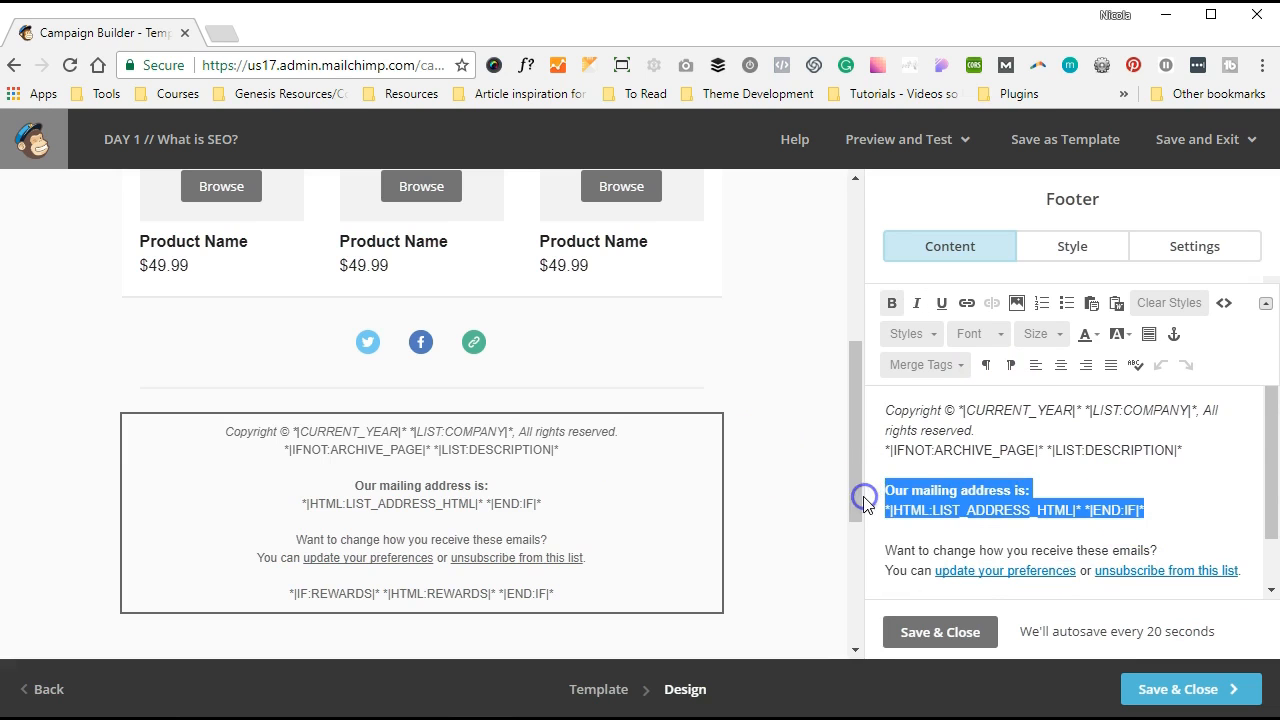
{"action": "key", "text": "BackSpace"}
{"action": "key", "text": "BackSpace"}
{"action": "key", "text": "BackSpace"}
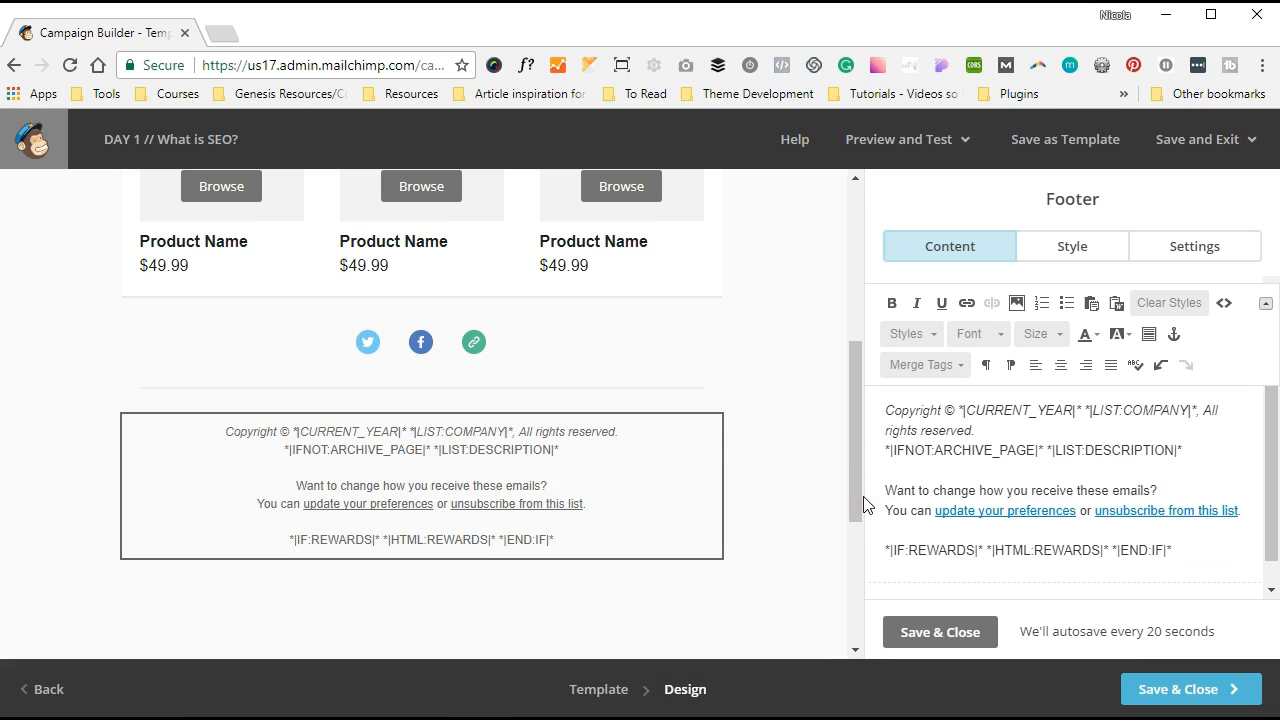
{"action": "left_click", "coordinate": [930, 635]}
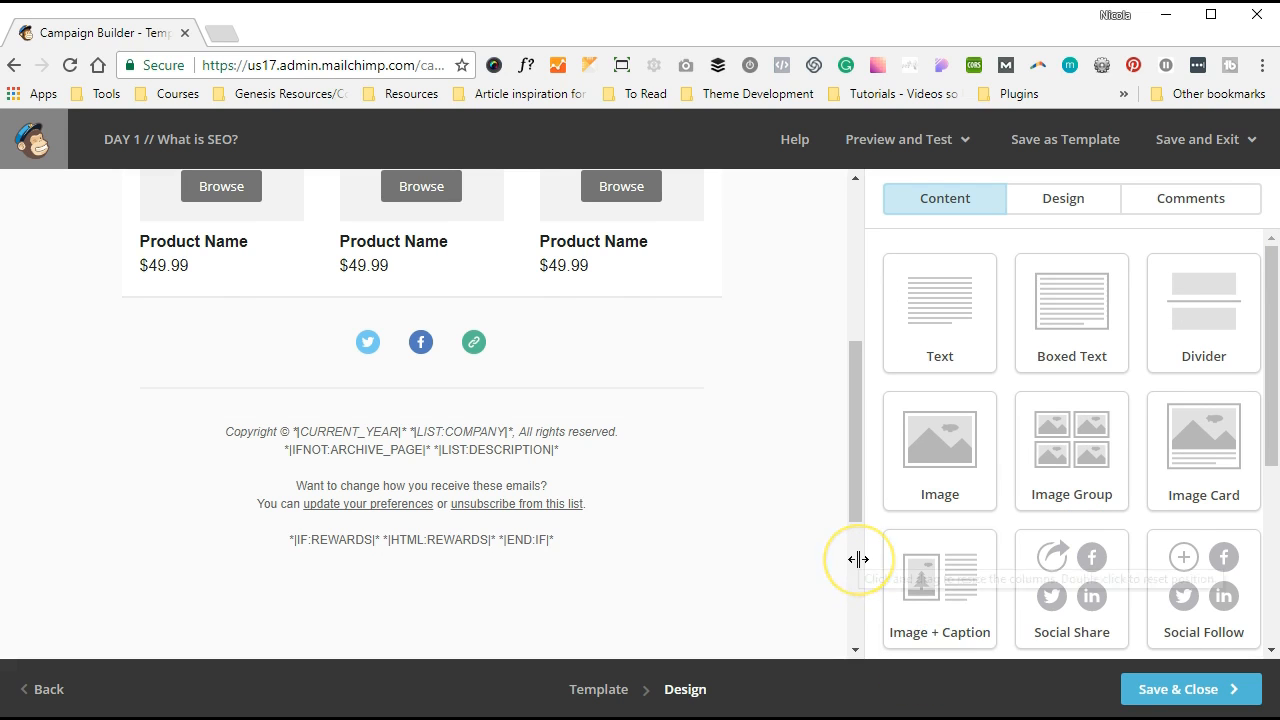
Step: Insert a divider block between the header banner and the text block, and examine its padding and border settings
{"action": "scroll", "coordinate": [791, 484], "scroll_direction": "up", "scroll_amount": 5}
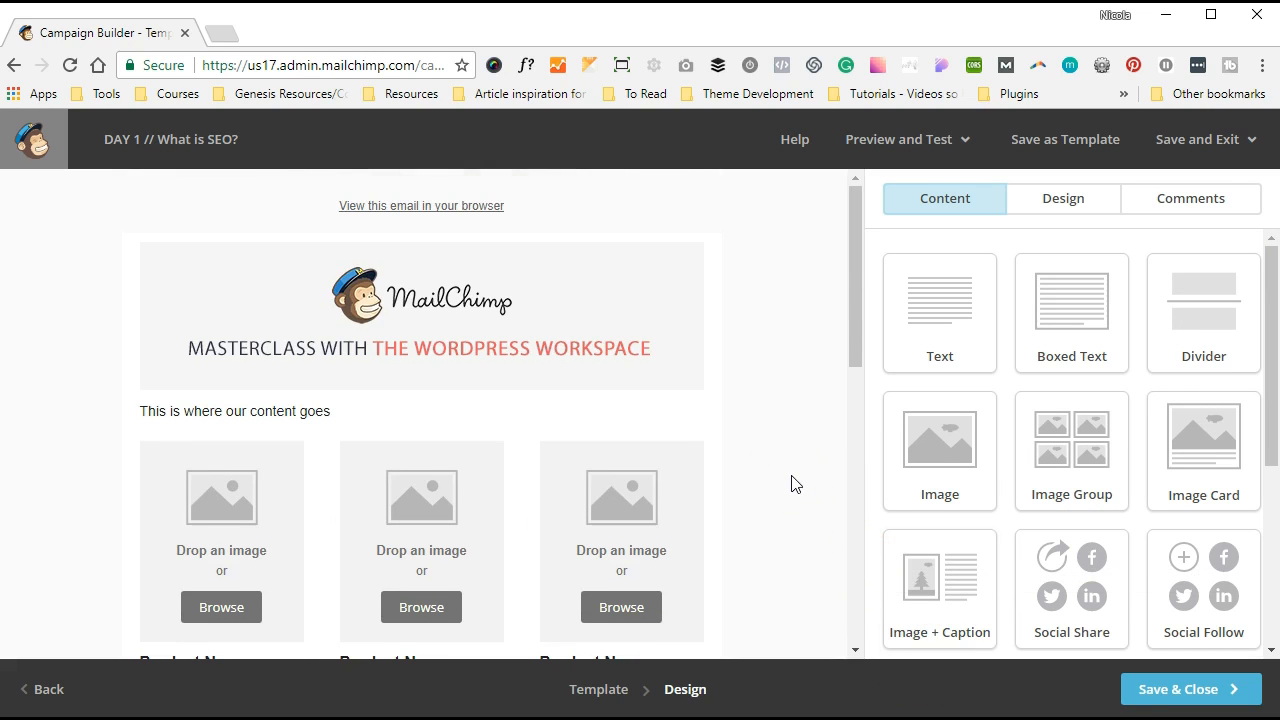
{"action": "scroll", "coordinate": [791, 484], "scroll_direction": "down", "scroll_amount": 3}
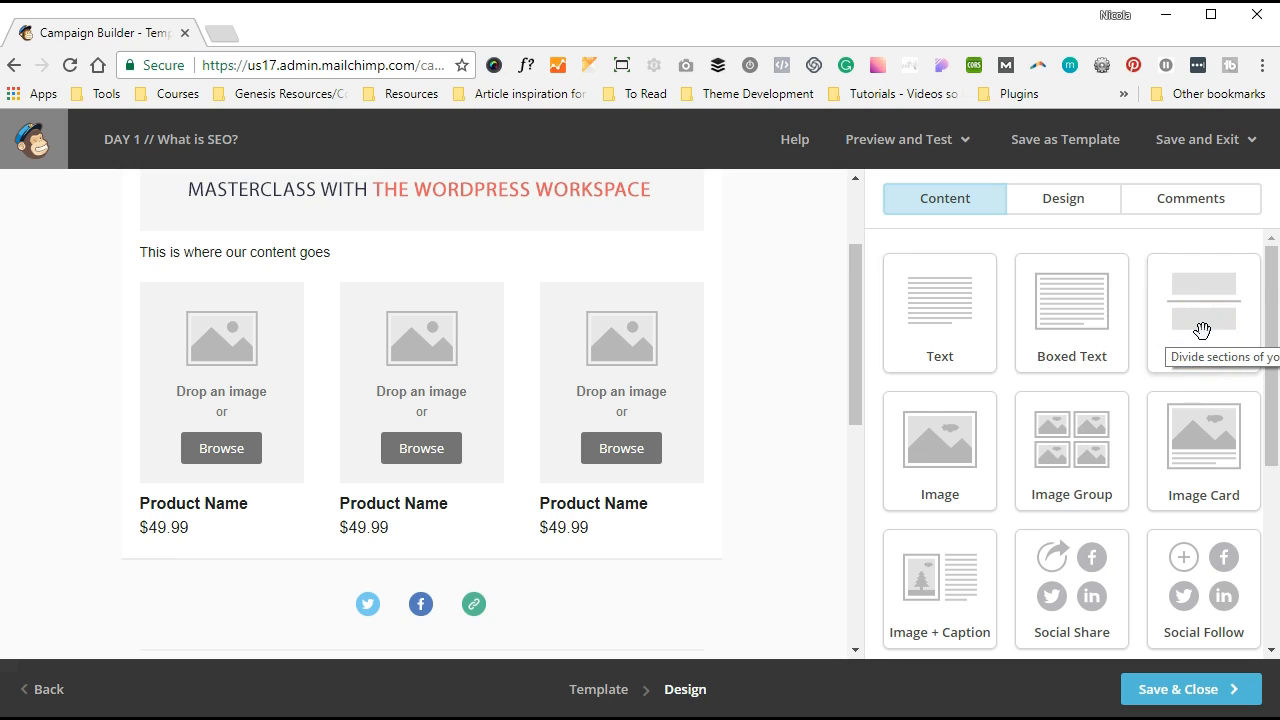
{"action": "left_click_drag", "start_coordinate": [1202, 330], "coordinate": [300, 242]}
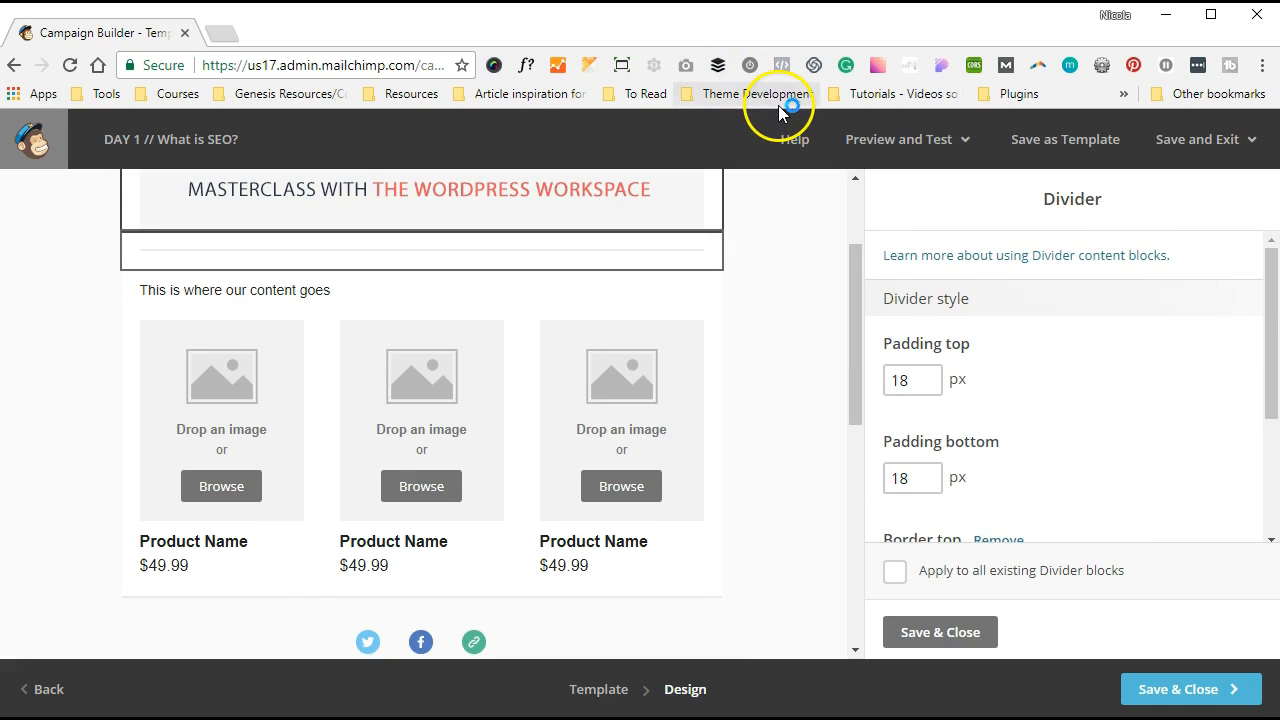
{"action": "scroll", "coordinate": [772, 206], "scroll_direction": "up", "scroll_amount": 1}
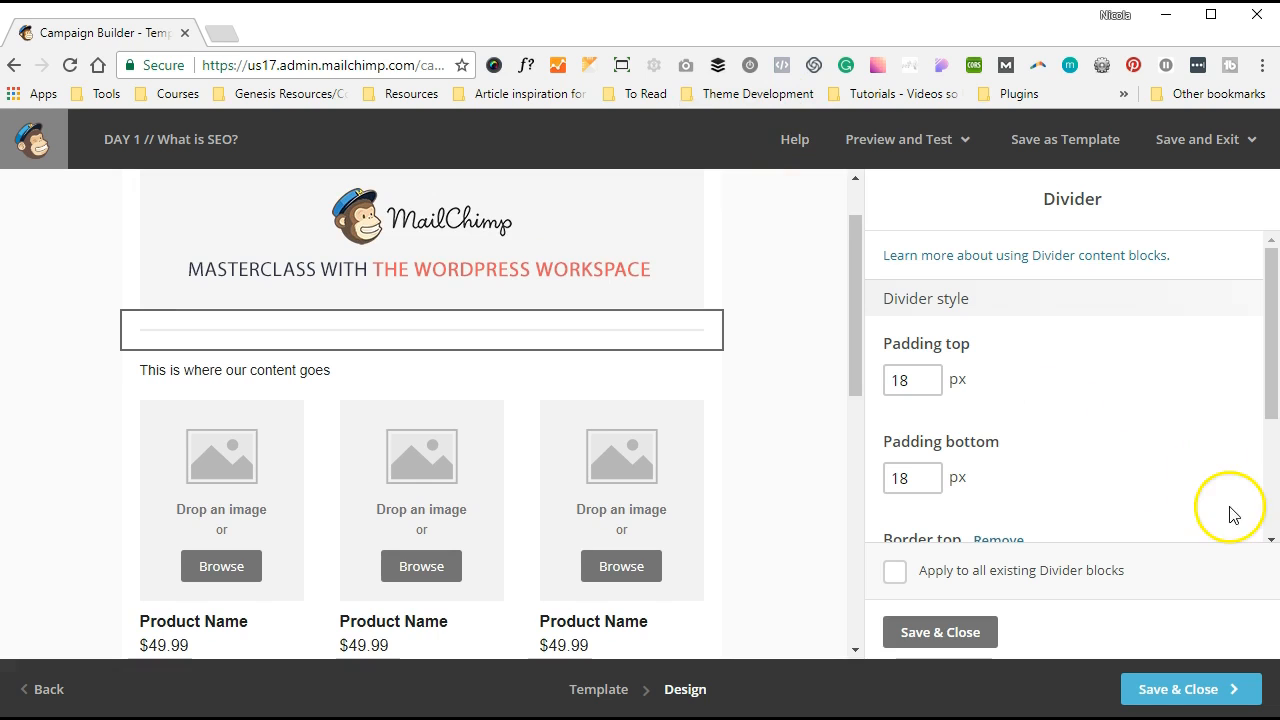
{"action": "scroll", "coordinate": [1151, 437], "scroll_direction": "down", "scroll_amount": 1}
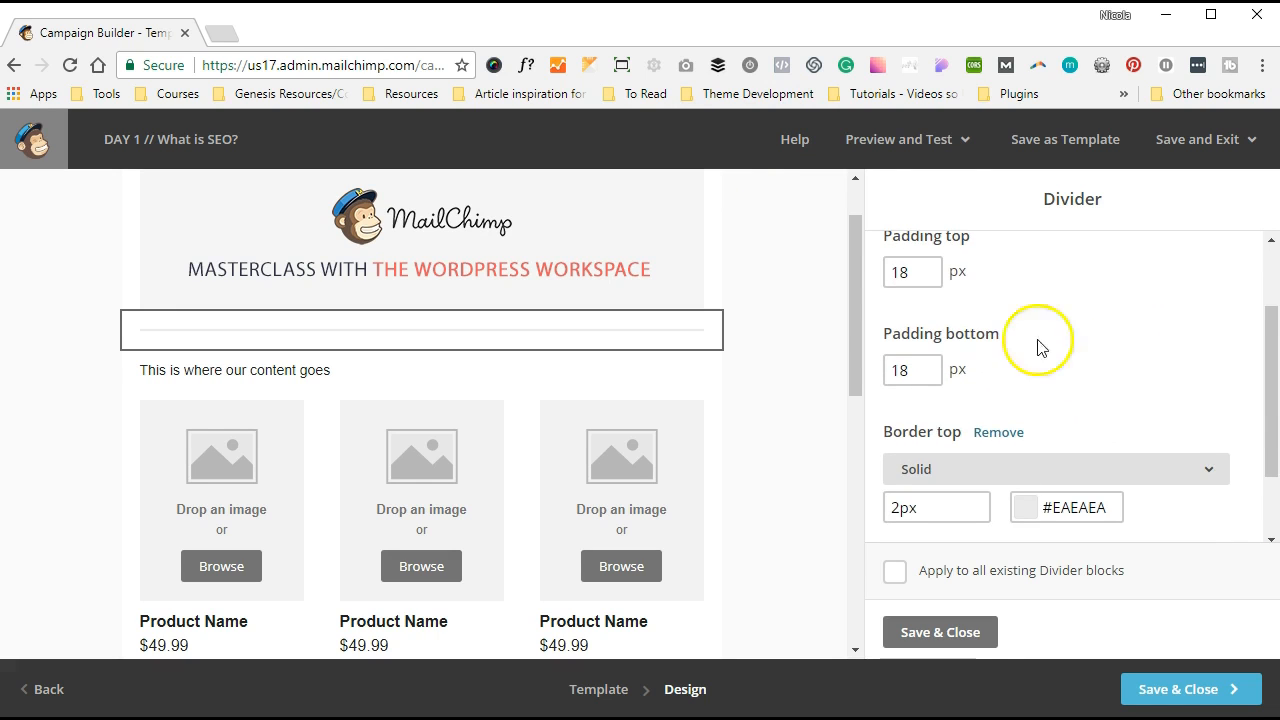
Step: Change the divider block's top border style to Double and save the block
{"action": "left_click", "coordinate": [1012, 468]}
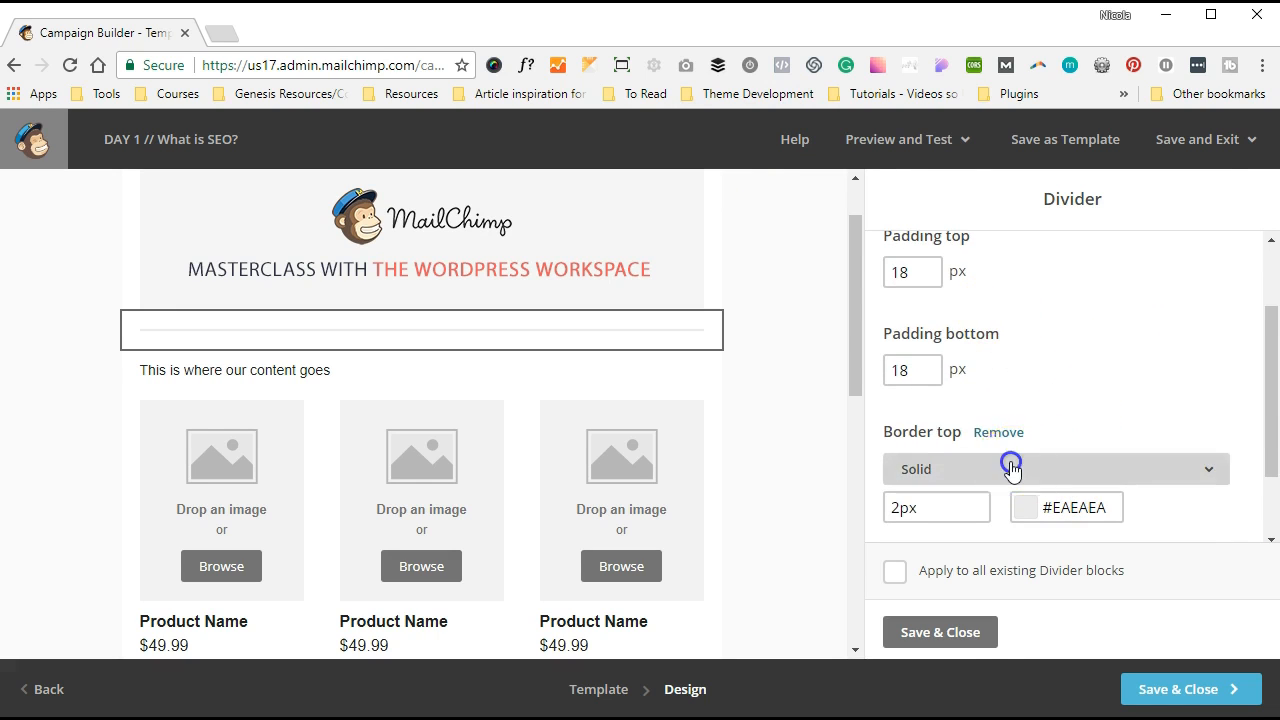
{"action": "left_click", "coordinate": [1035, 343]}
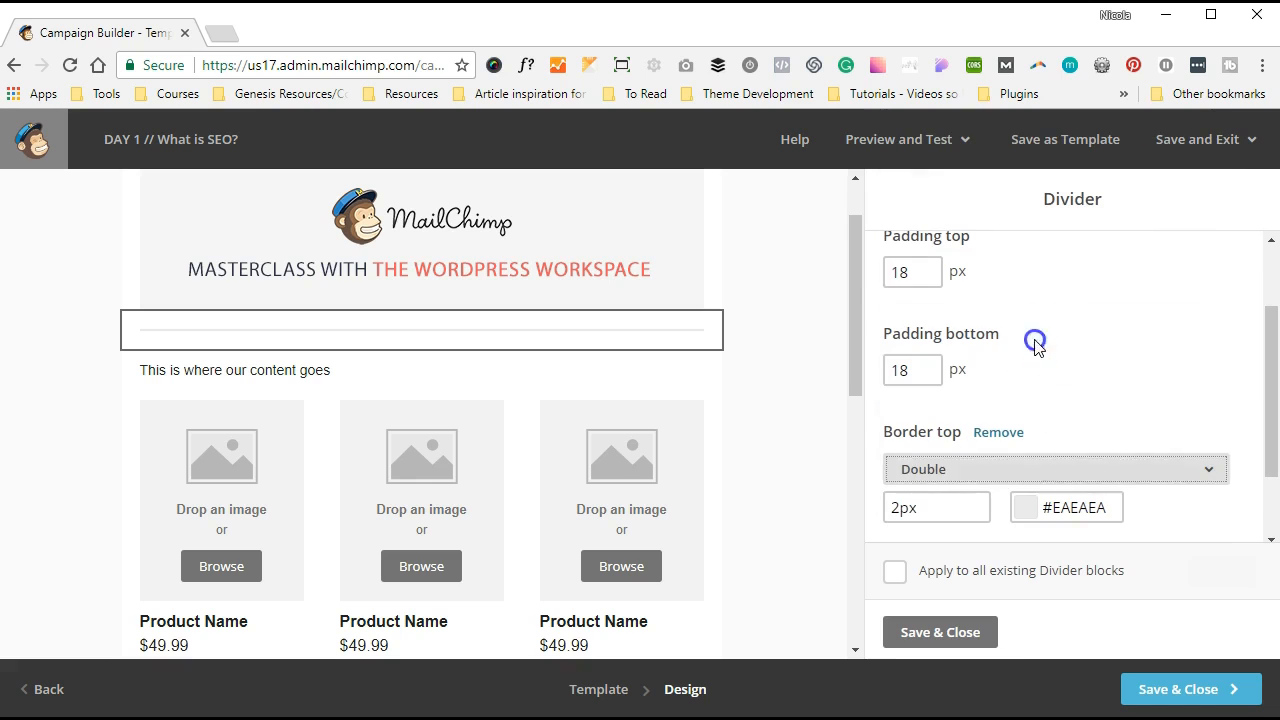
{"action": "scroll", "coordinate": [1038, 347], "scroll_direction": "down", "scroll_amount": 1}
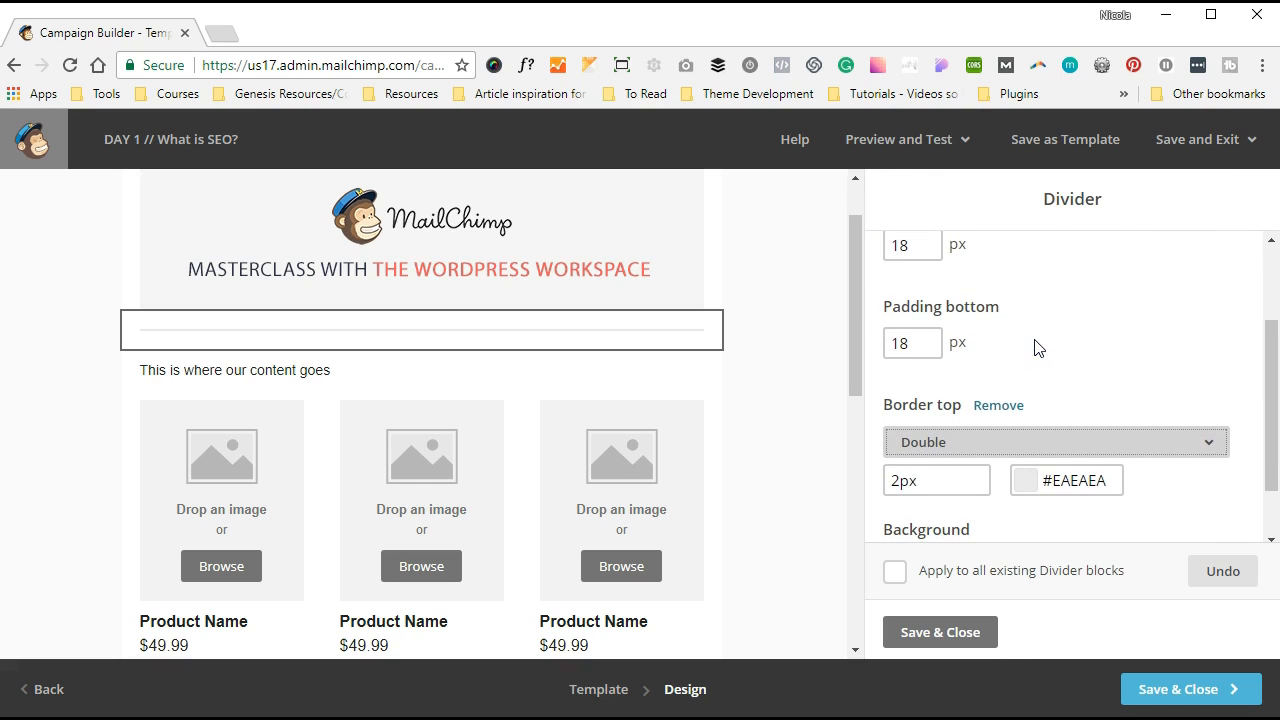
{"action": "scroll", "coordinate": [1038, 347], "scroll_direction": "down", "scroll_amount": 2}
{"action": "left_click", "coordinate": [989, 424]}
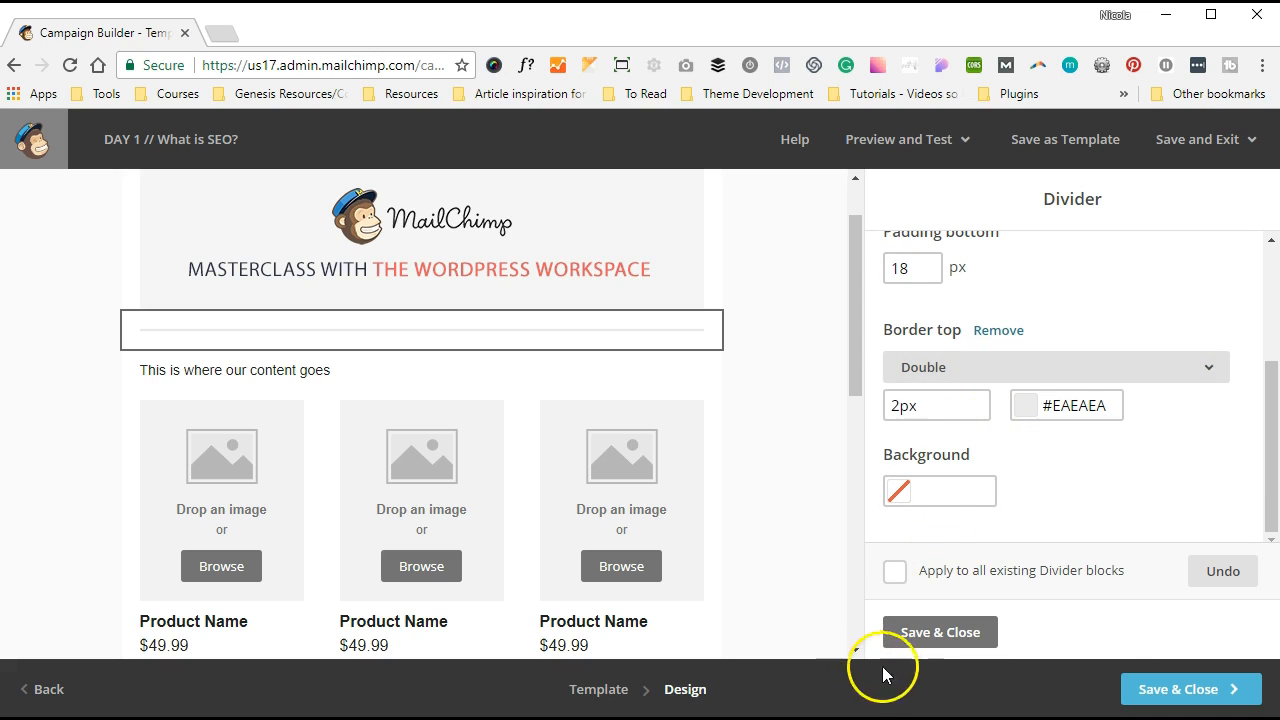
{"action": "left_click", "coordinate": [897, 640]}
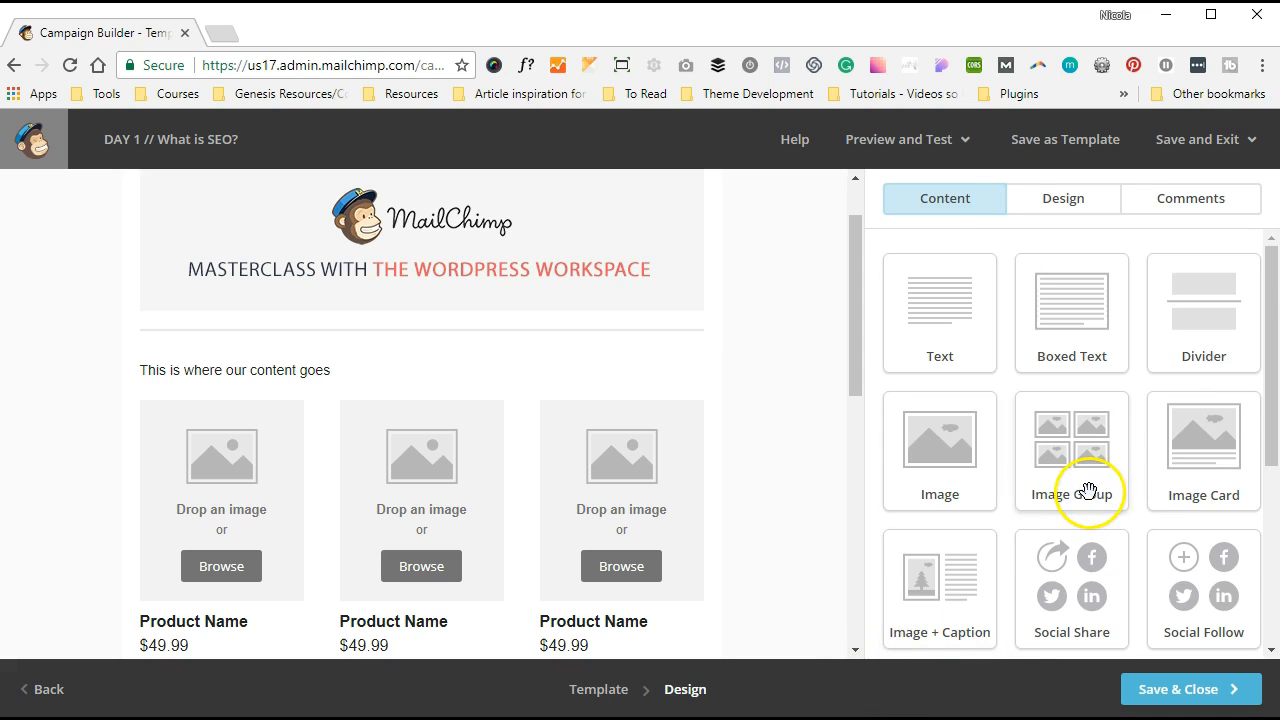
Step: Insert a button block between the divider and the text block, and set its button text to "TEXT HERE"
{"action": "scroll", "coordinate": [1088, 490], "scroll_direction": "down", "scroll_amount": 3}
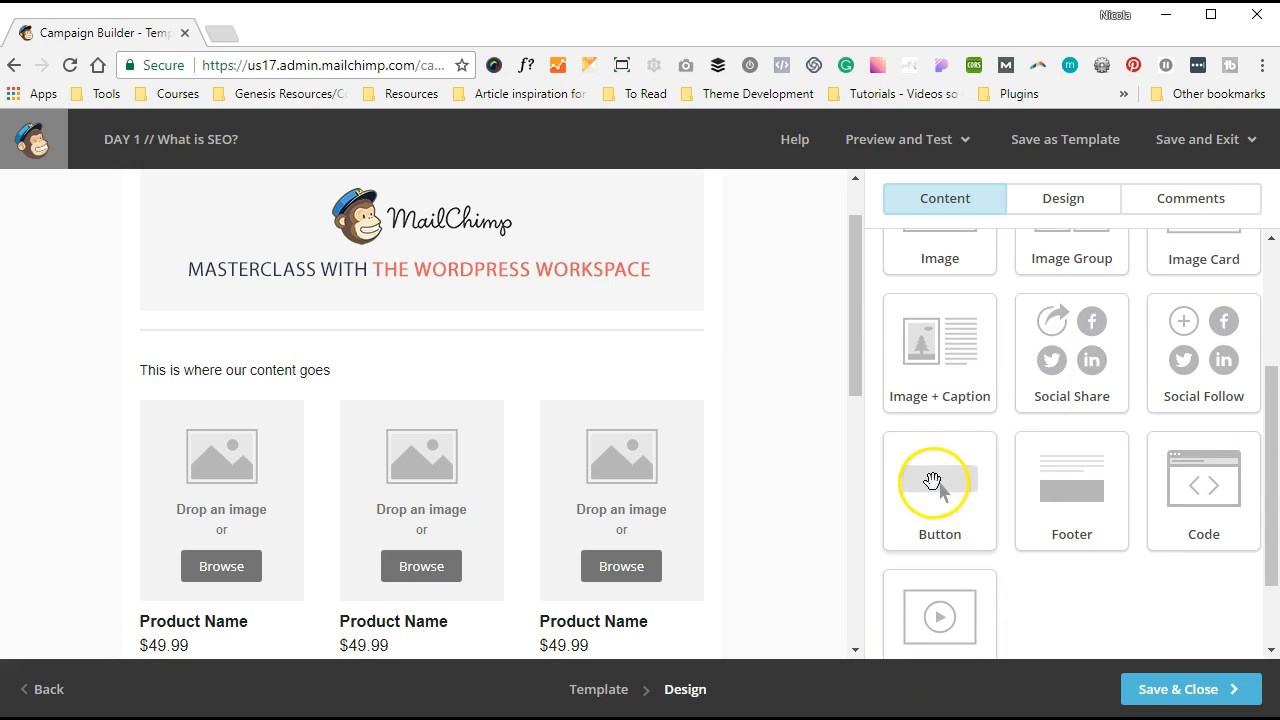
{"action": "left_click_drag", "start_coordinate": [932, 481], "coordinate": [456, 351]}
{"action": "left_click", "coordinate": [964, 326]}
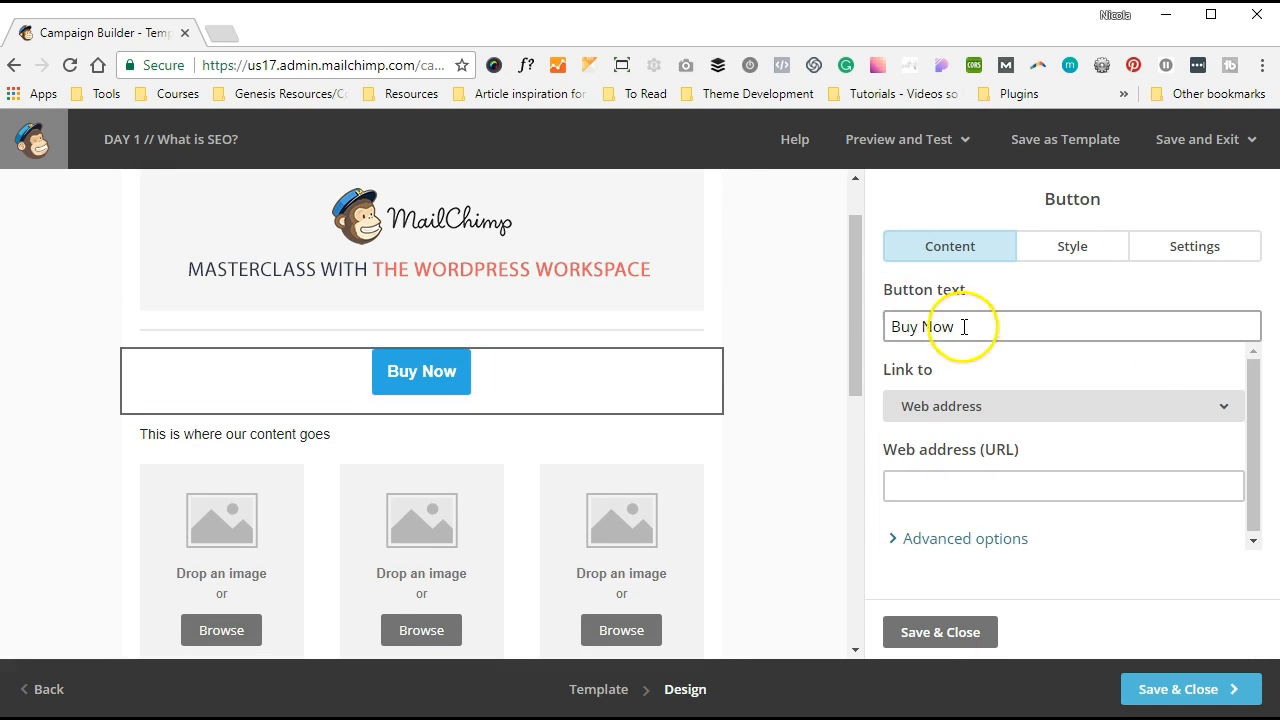
{"action": "left_click_drag", "start_coordinate": [964, 326], "coordinate": [863, 314]}
{"action": "type", "text": "TEXT H"}
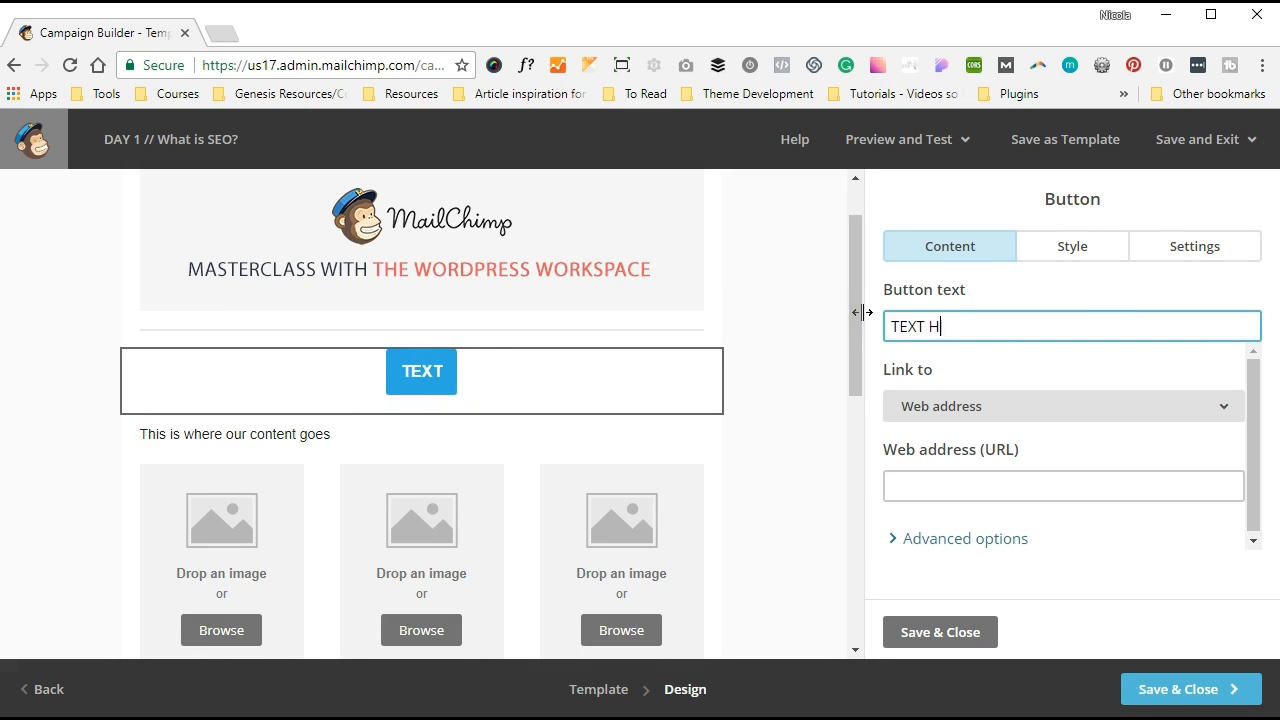
{"action": "type", "text": "ERE"}
{"action": "left_click", "coordinate": [1107, 296]}
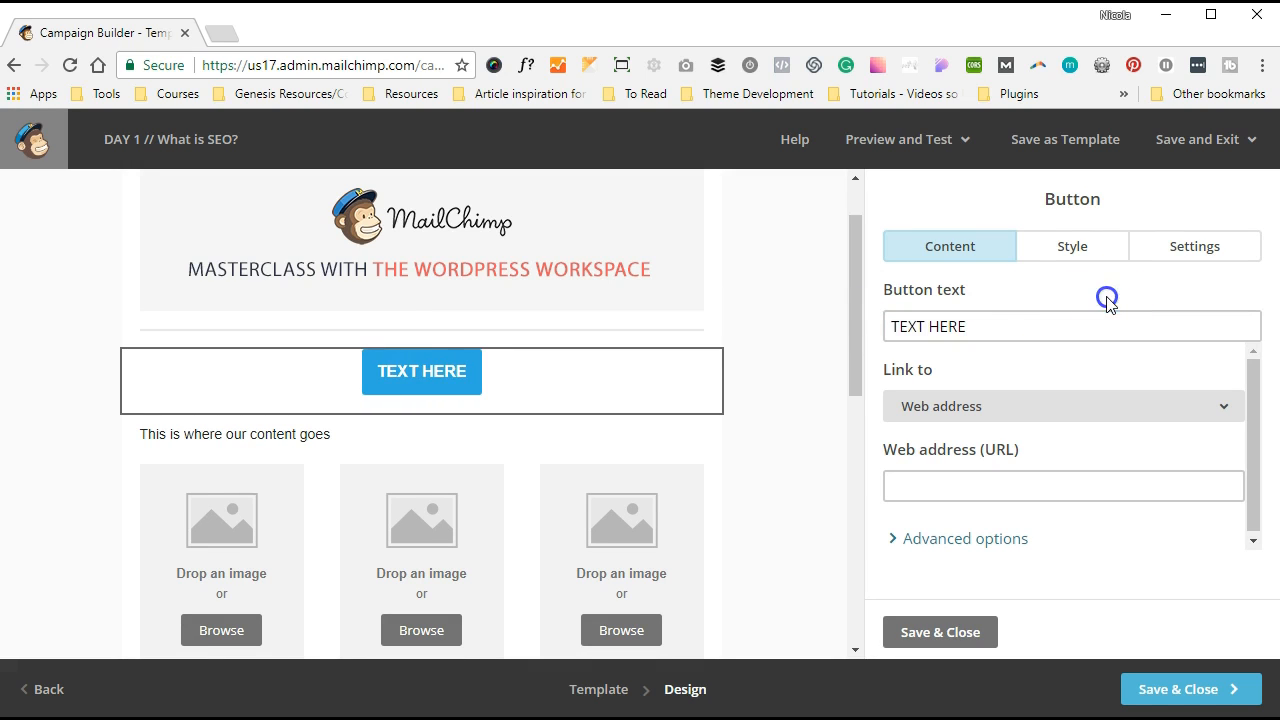
Step: Clear the button block's border radius value to give the button square corners
{"action": "left_click", "coordinate": [1078, 254]}
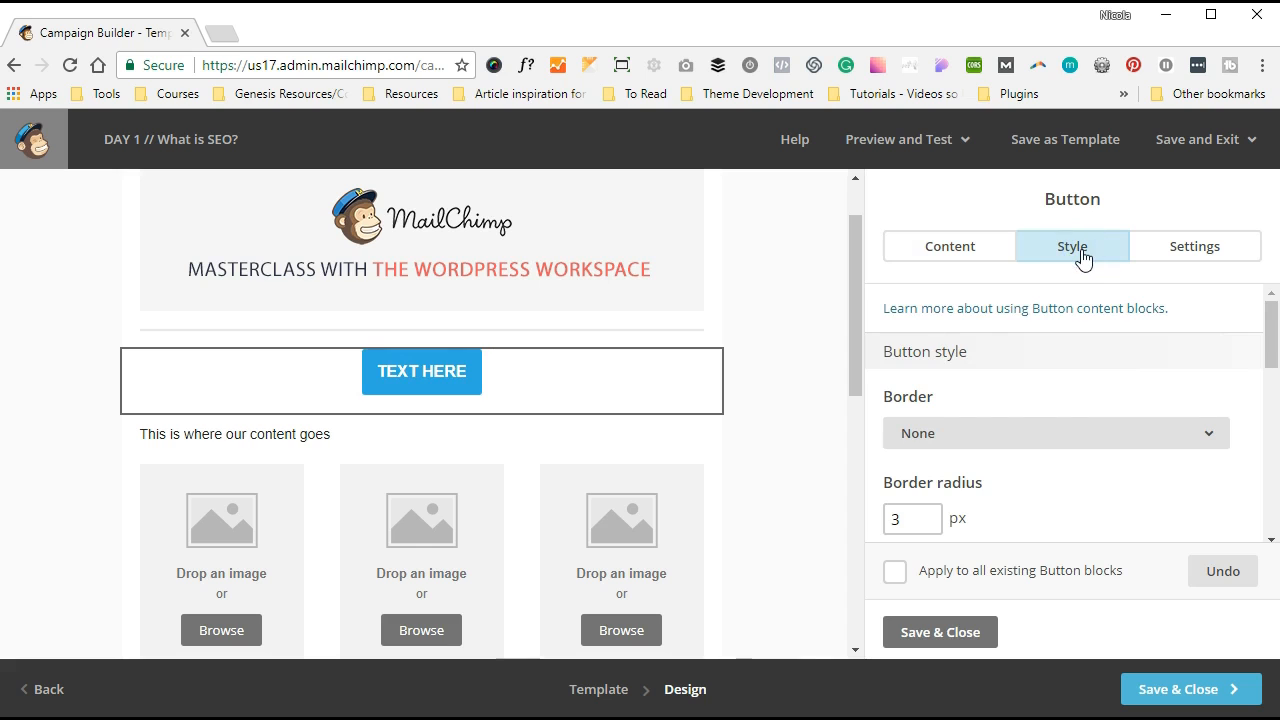
{"action": "scroll", "coordinate": [1057, 457], "scroll_direction": "down", "scroll_amount": 3}
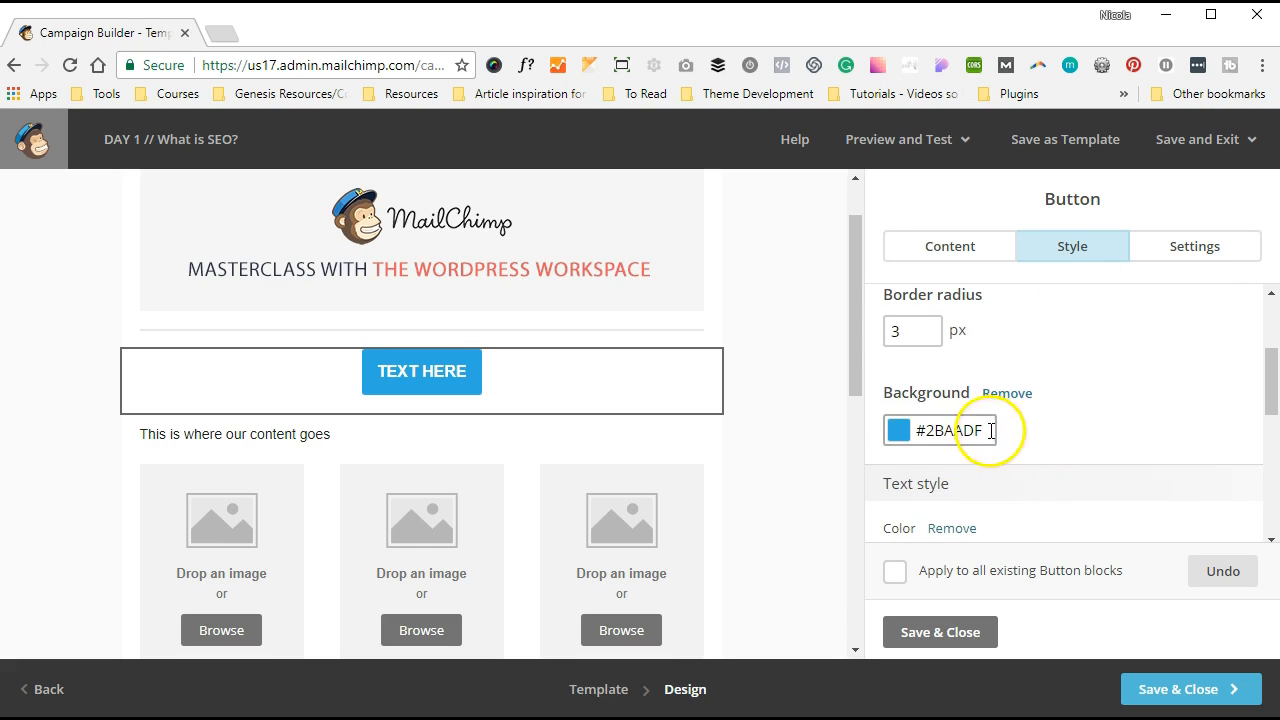
{"action": "left_click", "coordinate": [900, 431]}
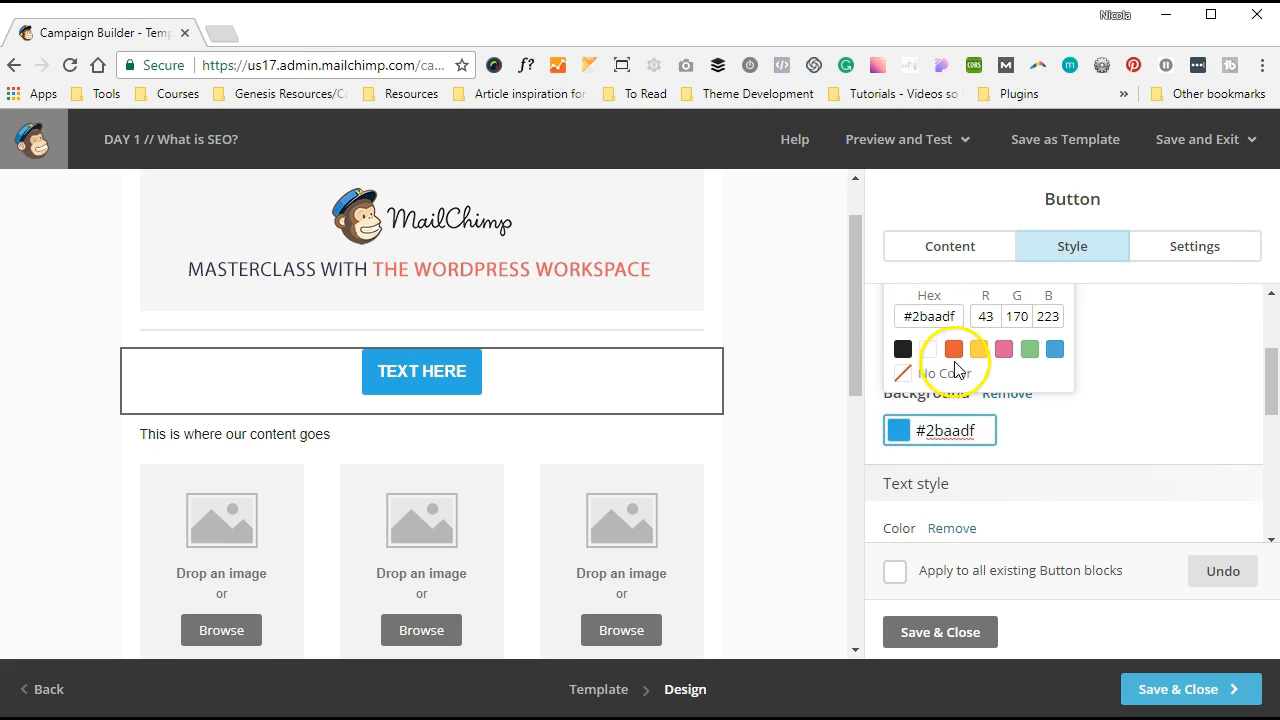
{"action": "scroll", "coordinate": [956, 362], "scroll_direction": "up", "scroll_amount": 2}
{"action": "left_click", "coordinate": [956, 360]}
{"action": "left_click", "coordinate": [900, 458]}
{"action": "key", "text": "BackSpace"}
{"action": "left_click", "coordinate": [1067, 483]}
Step: Set the button's background color to dark blue #0e3e52 and save the button block
{"action": "scroll", "coordinate": [1067, 483], "scroll_direction": "down", "scroll_amount": 2}
{"action": "left_click", "coordinate": [955, 345]}
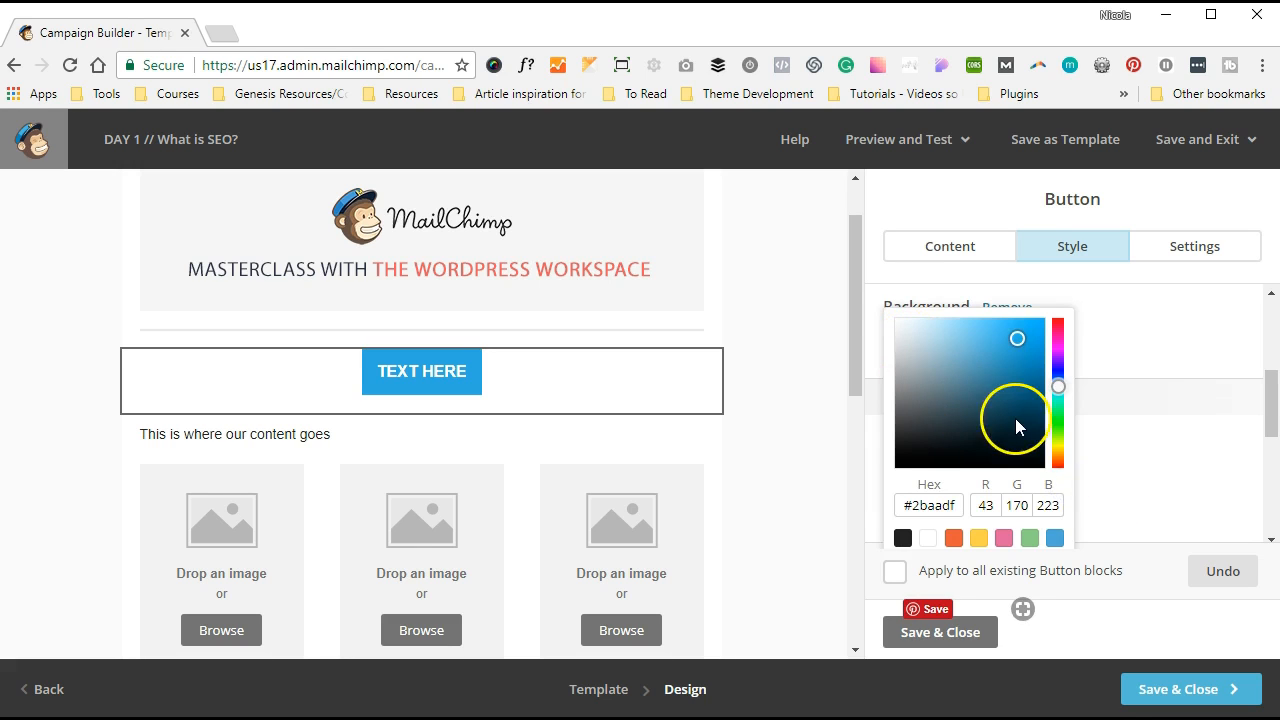
{"action": "left_click", "coordinate": [1019, 420]}
{"action": "left_click", "coordinate": [1190, 407]}
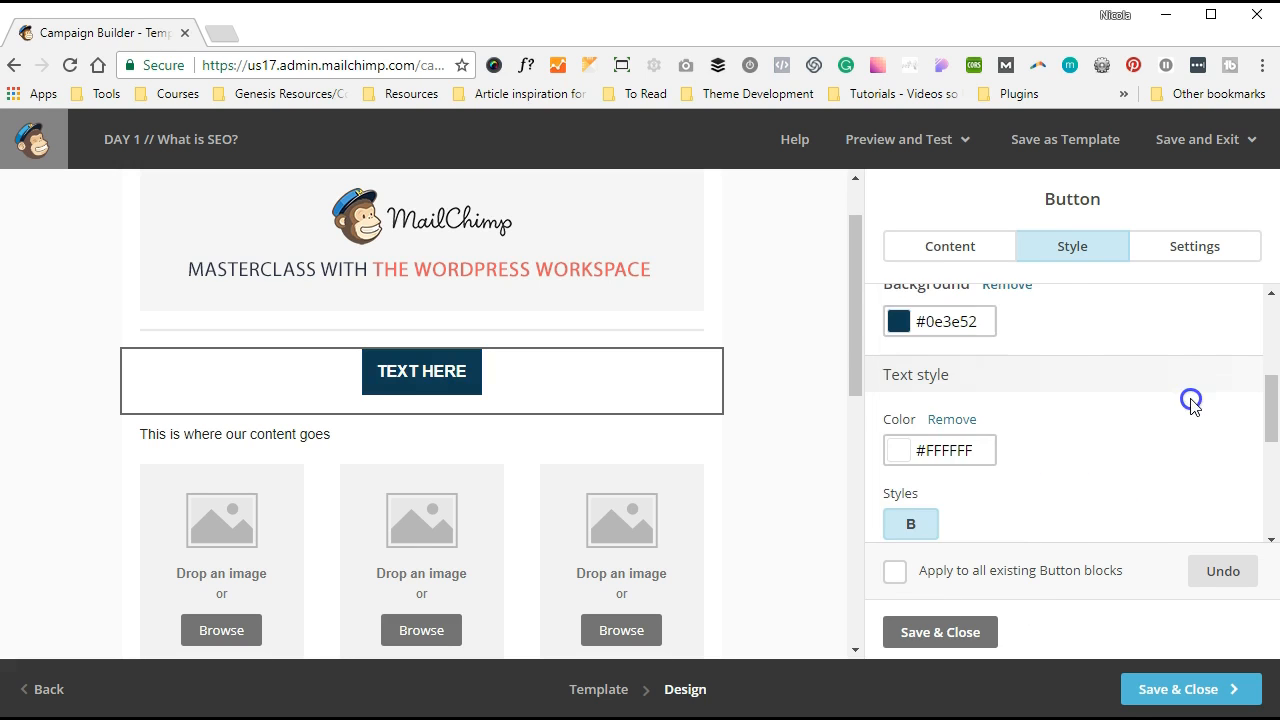
{"action": "left_click", "coordinate": [917, 643]}
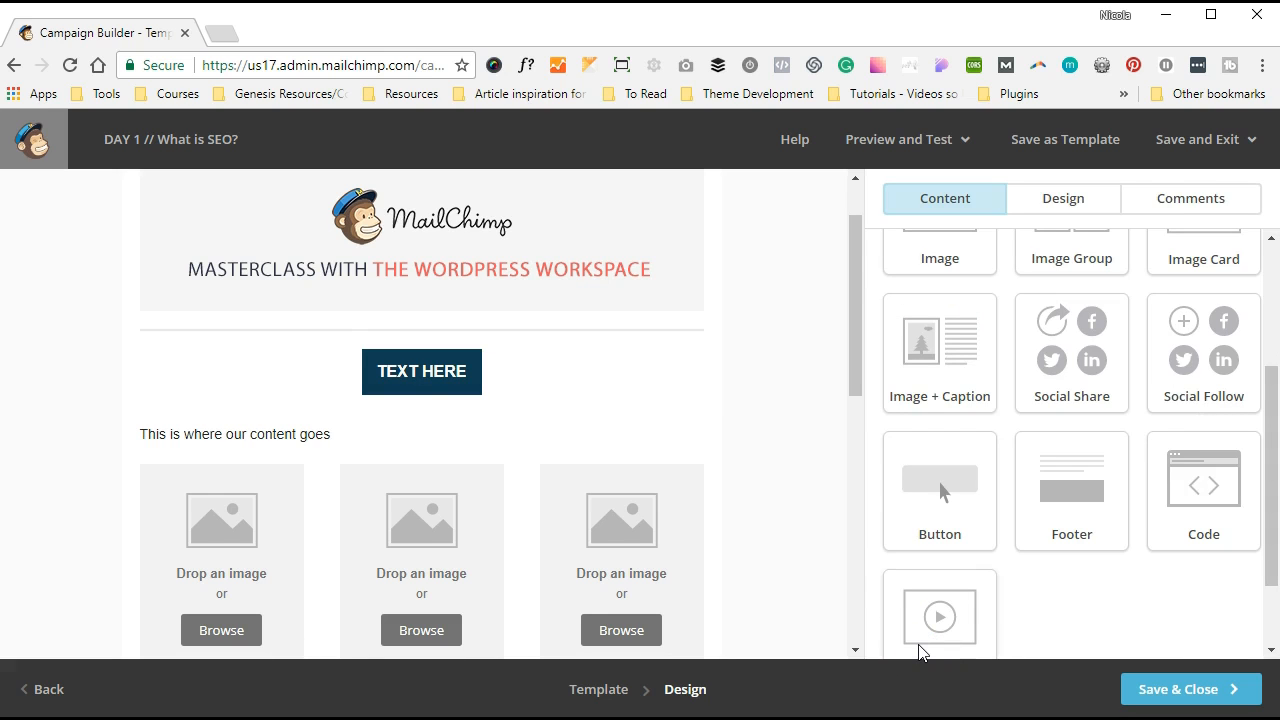
Step: Open the campaign in preview mode and look through the whole desktop version of the email
{"action": "mouse_move", "coordinate": [654, 437]}
{"action": "scroll", "coordinate": [670, 432], "scroll_direction": "up", "scroll_amount": 1}
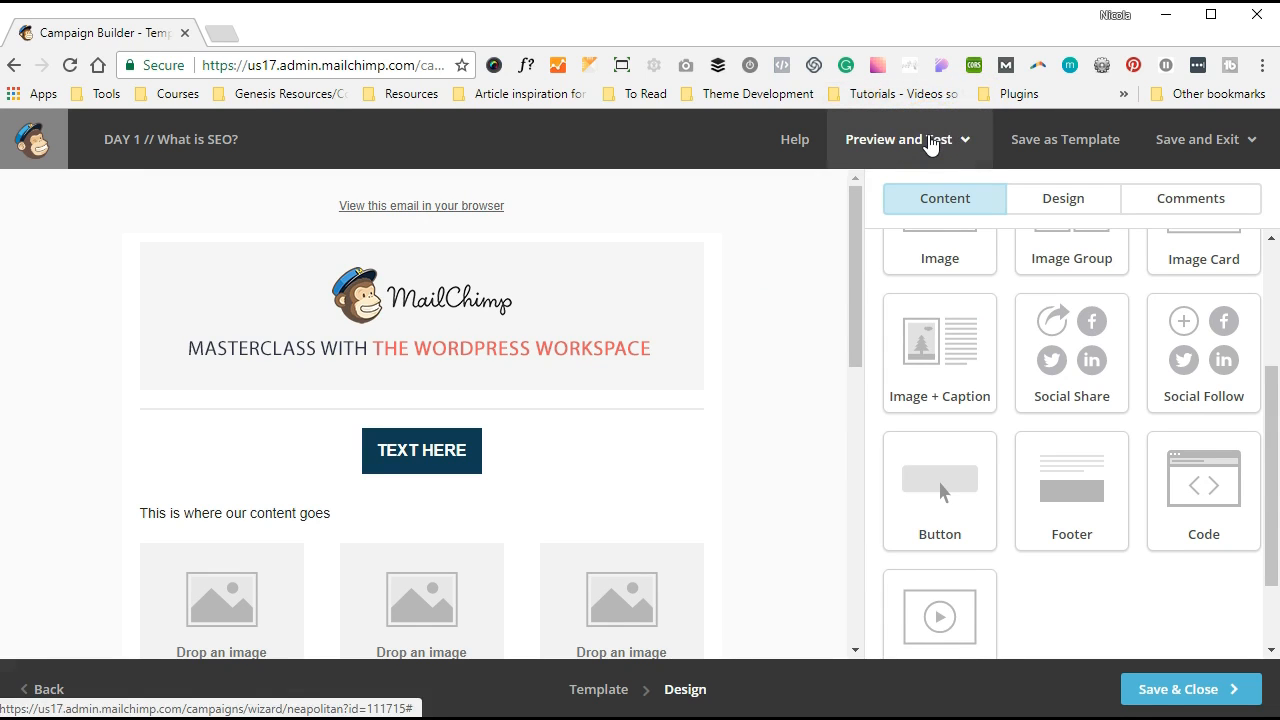
{"action": "left_click", "coordinate": [929, 139]}
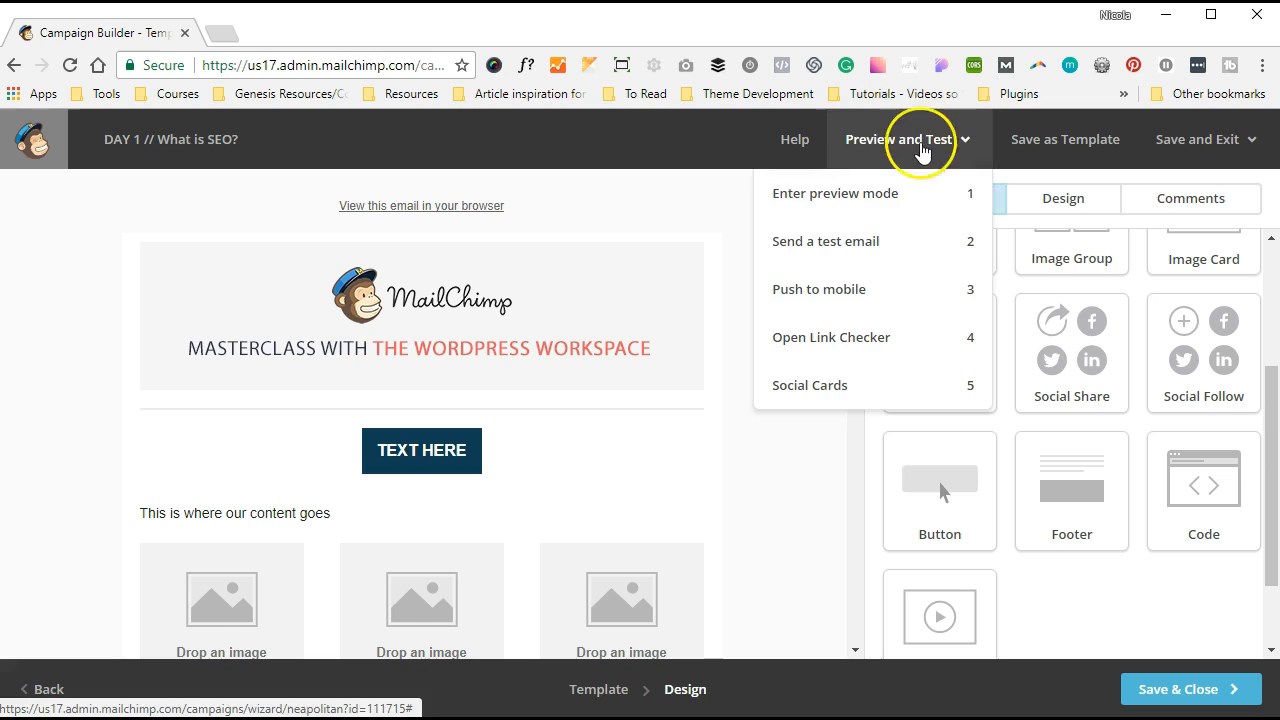
{"action": "left_click", "coordinate": [849, 196]}
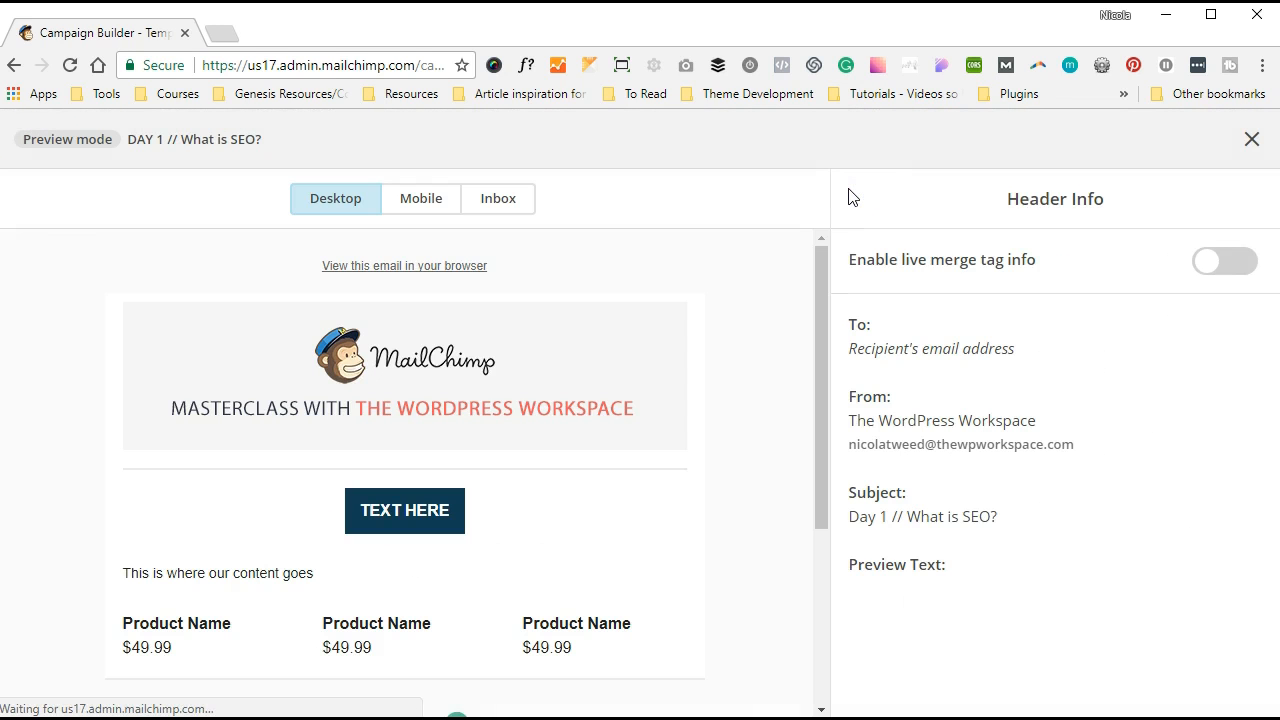
{"action": "scroll", "coordinate": [708, 287], "scroll_direction": "down", "scroll_amount": 3}
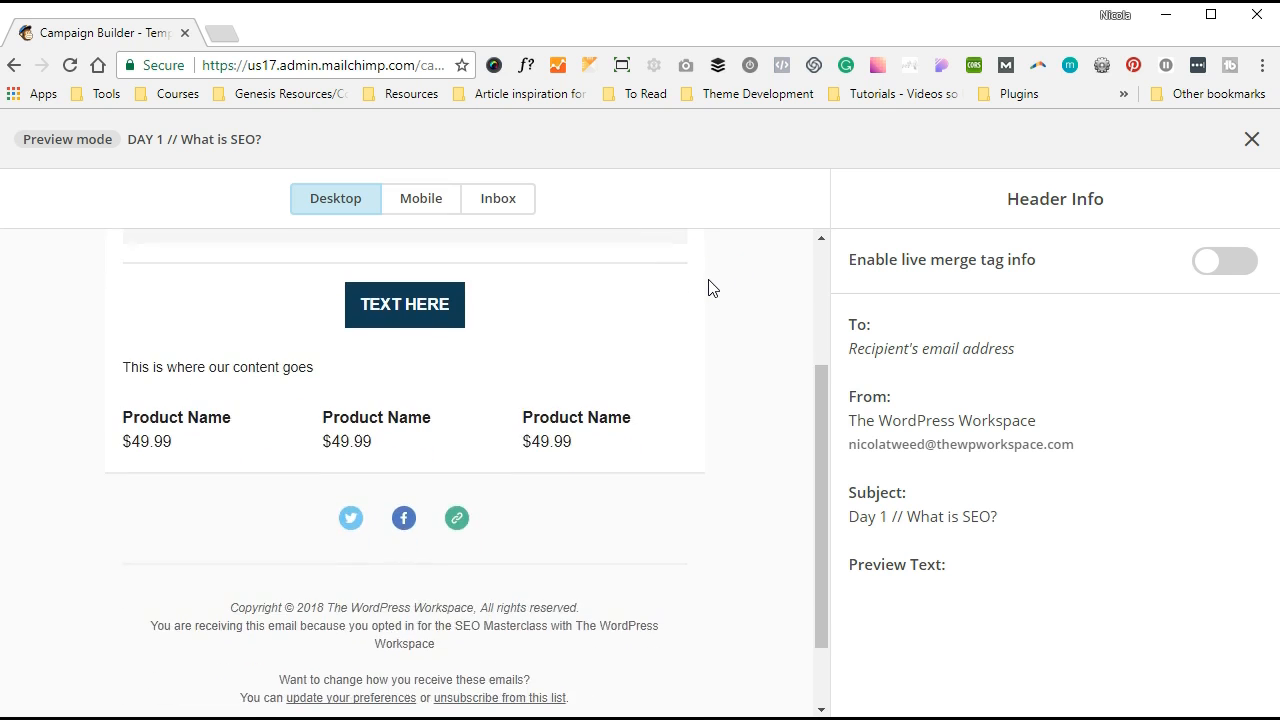
{"action": "scroll", "coordinate": [708, 287], "scroll_direction": "up", "scroll_amount": 3}
Step: Check the mobile and inbox previews of the email and leave preview mode
{"action": "left_click", "coordinate": [434, 205]}
{"action": "left_click", "coordinate": [443, 409]}
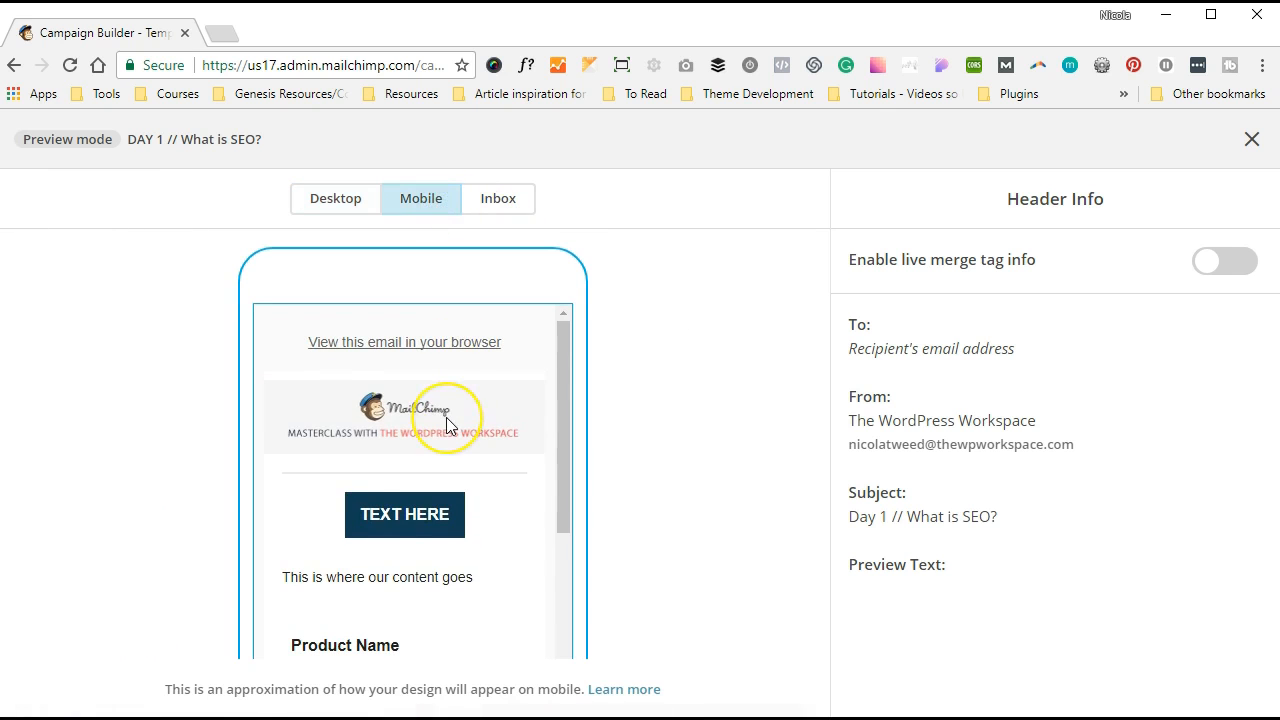
{"action": "scroll", "coordinate": [449, 423], "scroll_direction": "down", "scroll_amount": 5}
{"action": "scroll", "coordinate": [446, 417], "scroll_direction": "up", "scroll_amount": 5}
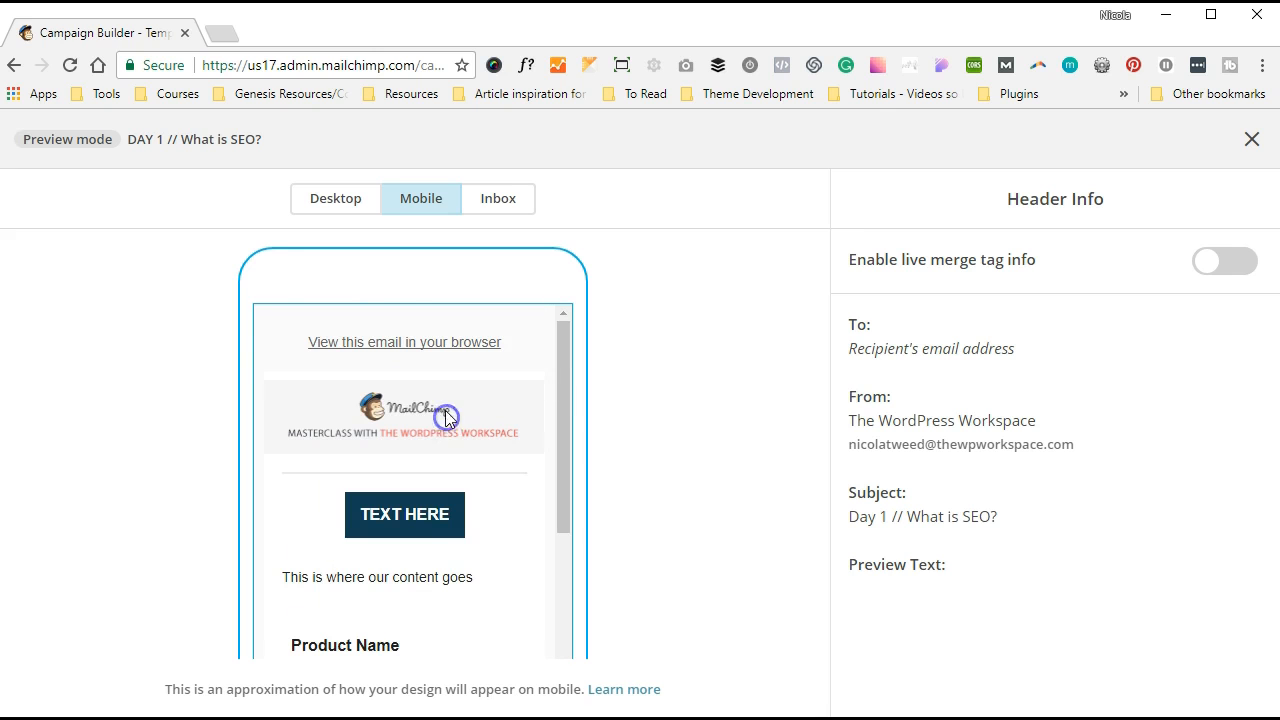
{"action": "left_click", "coordinate": [495, 218]}
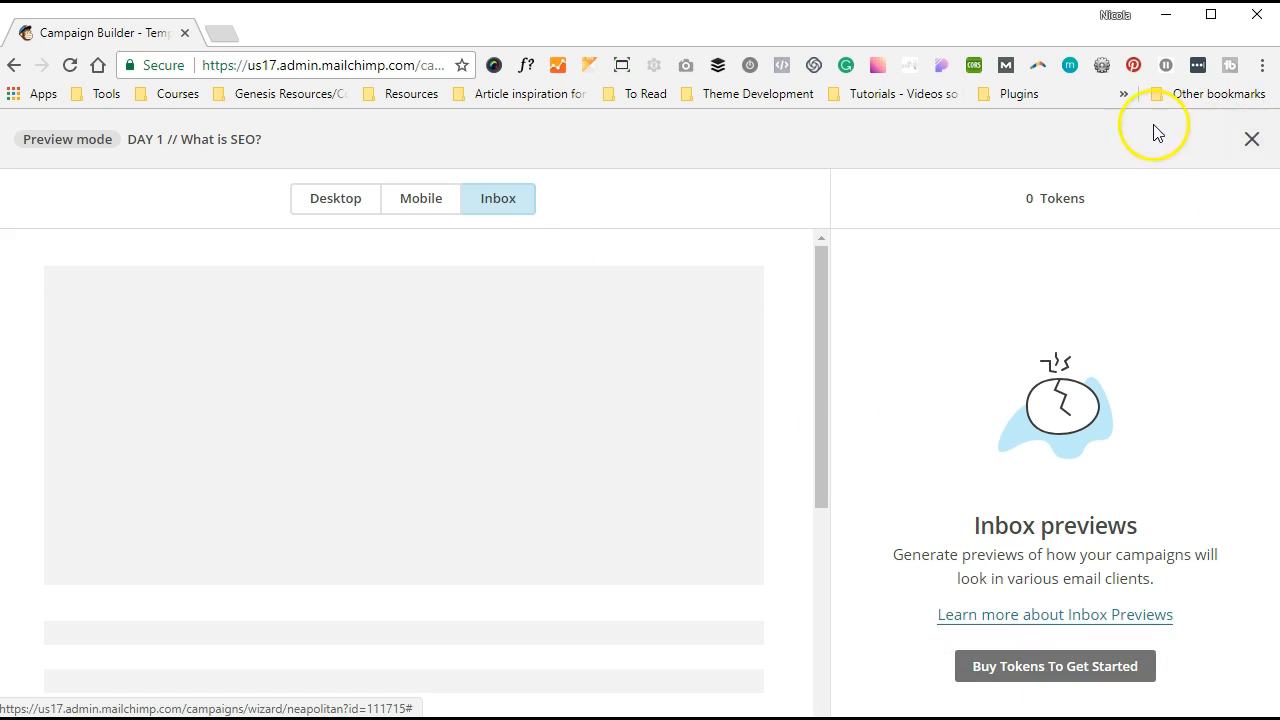
{"action": "left_click", "coordinate": [1251, 143]}
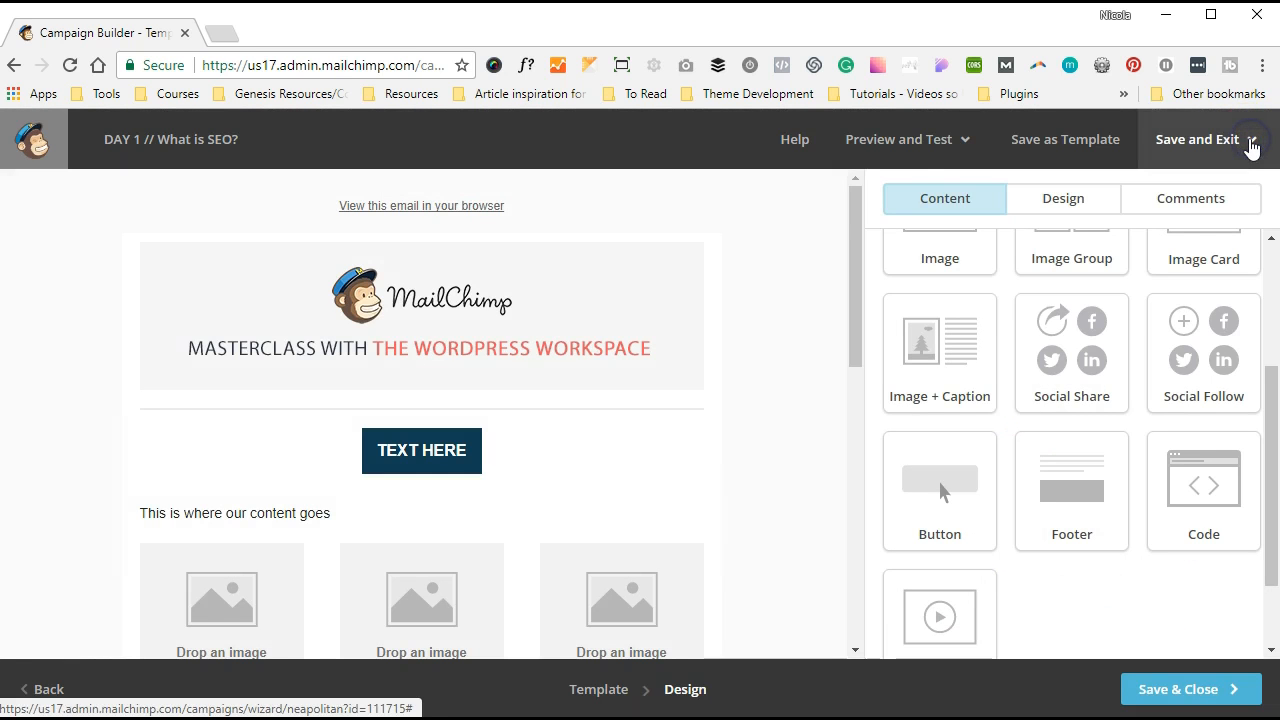
Step: Send a test email to the prefilled address, with the optional personal message field expanded but left empty
{"action": "left_click", "coordinate": [904, 141]}
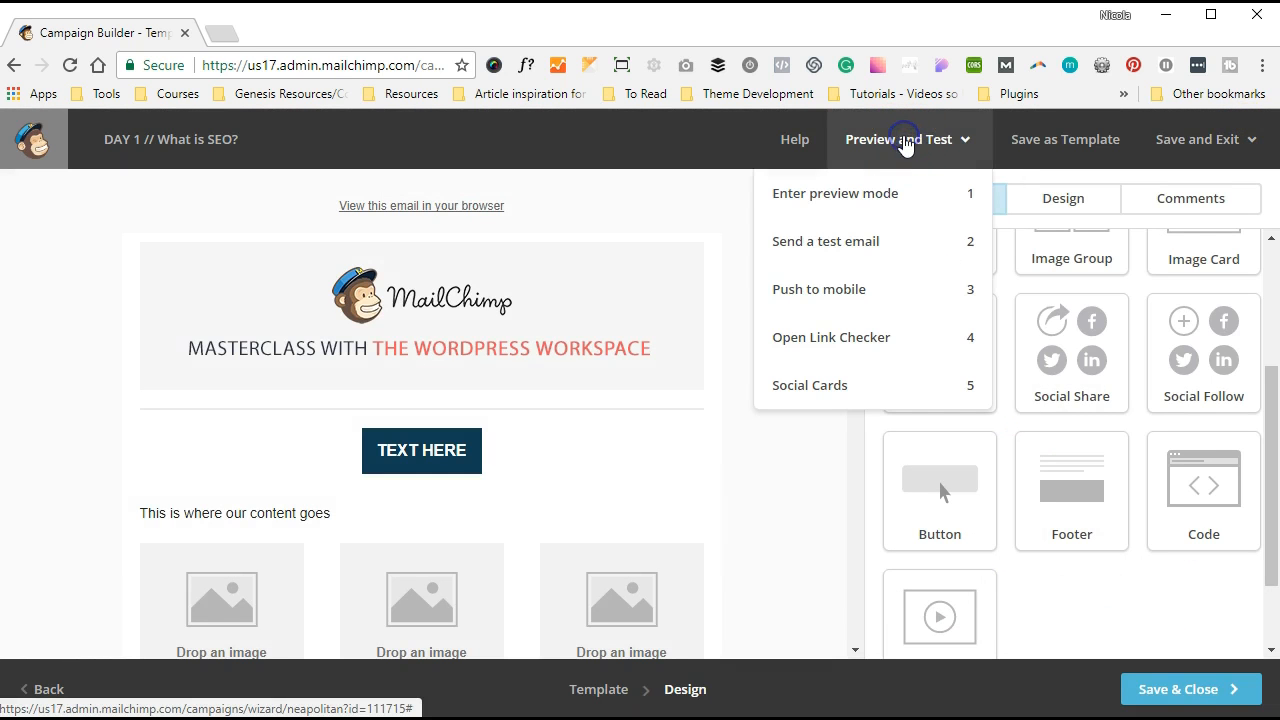
{"action": "left_click", "coordinate": [836, 238]}
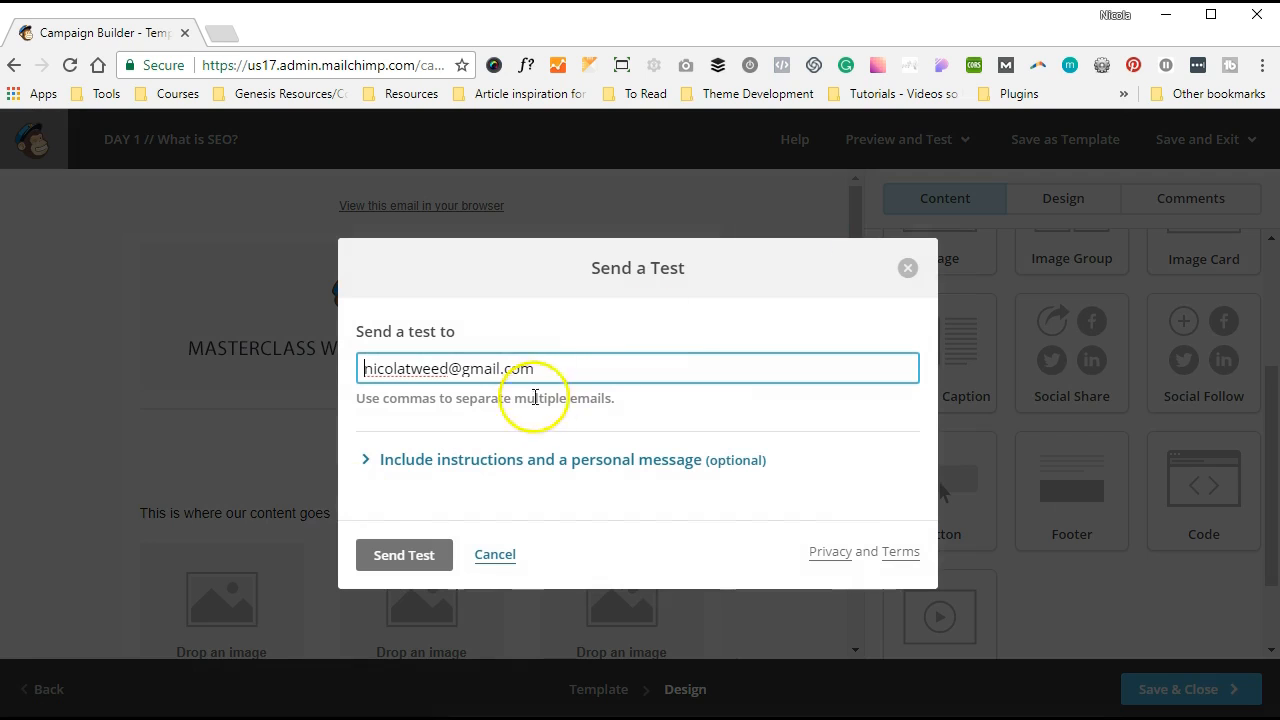
{"action": "left_click", "coordinate": [389, 462]}
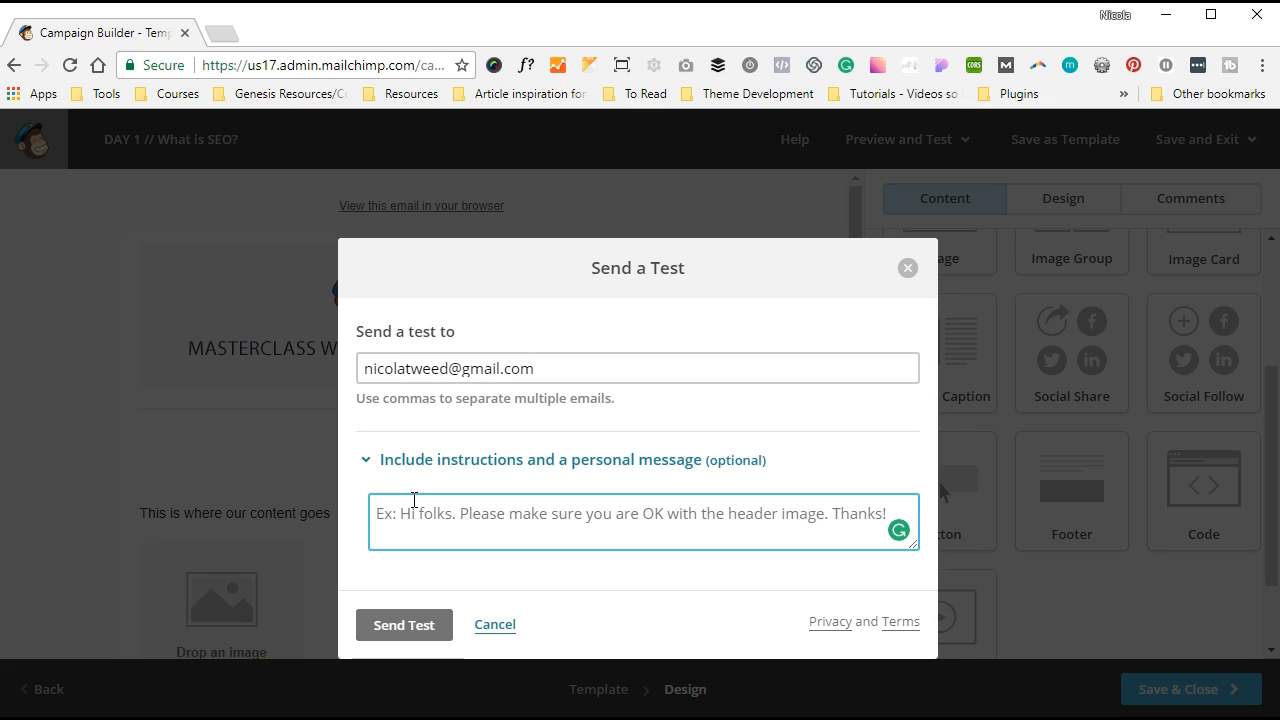
{"action": "left_click", "coordinate": [428, 622]}
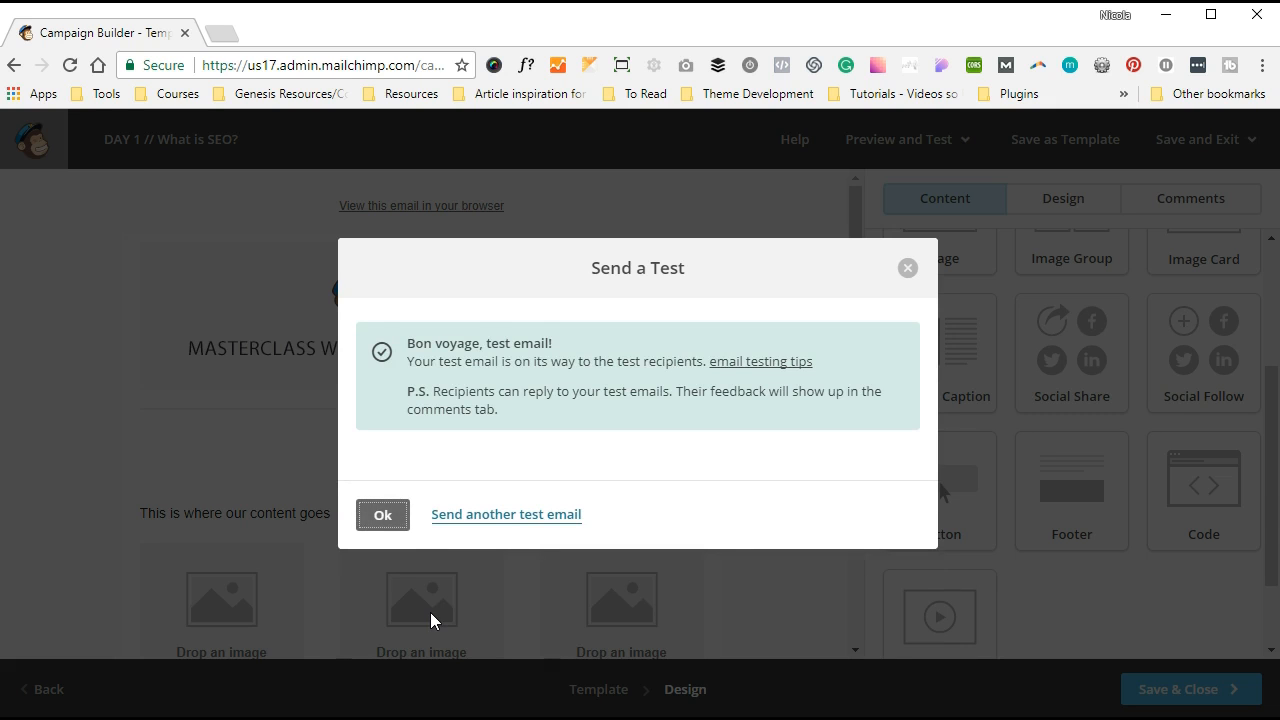
{"action": "left_click", "coordinate": [381, 516]}
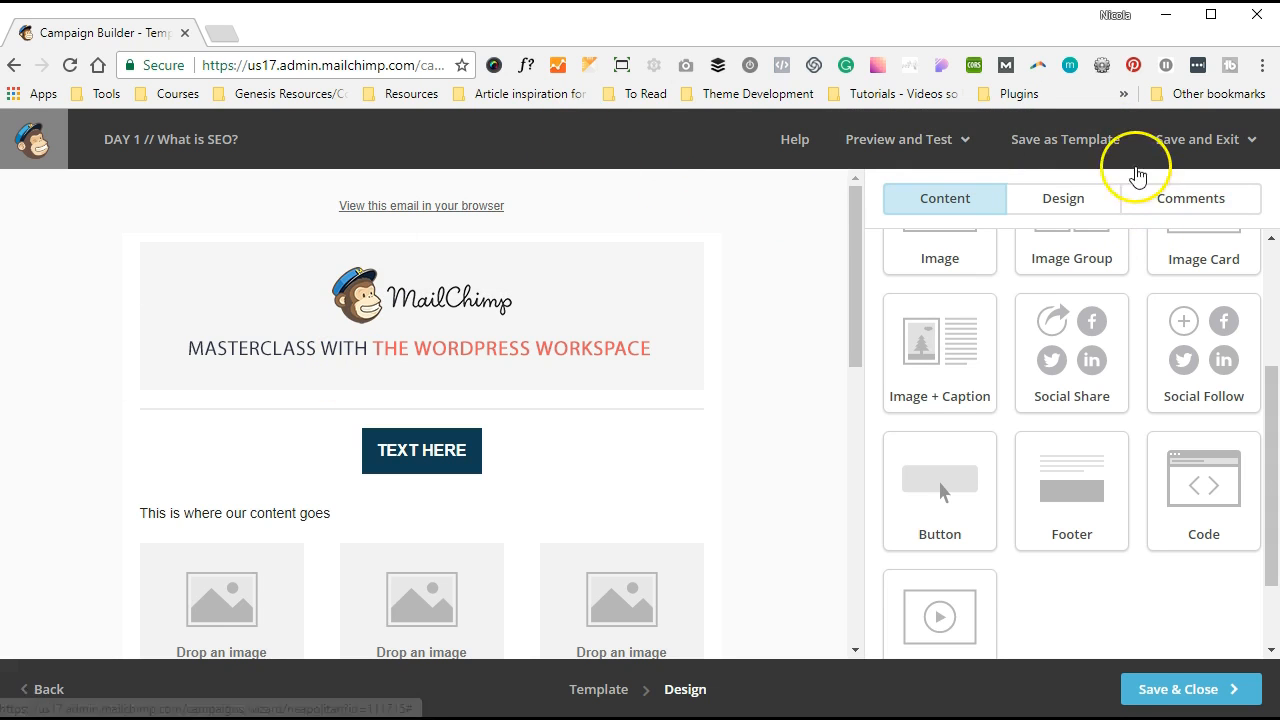
Step: Look at the option to save the design as a template, dismiss it, and save and close the email design
{"action": "left_click", "coordinate": [1063, 160]}
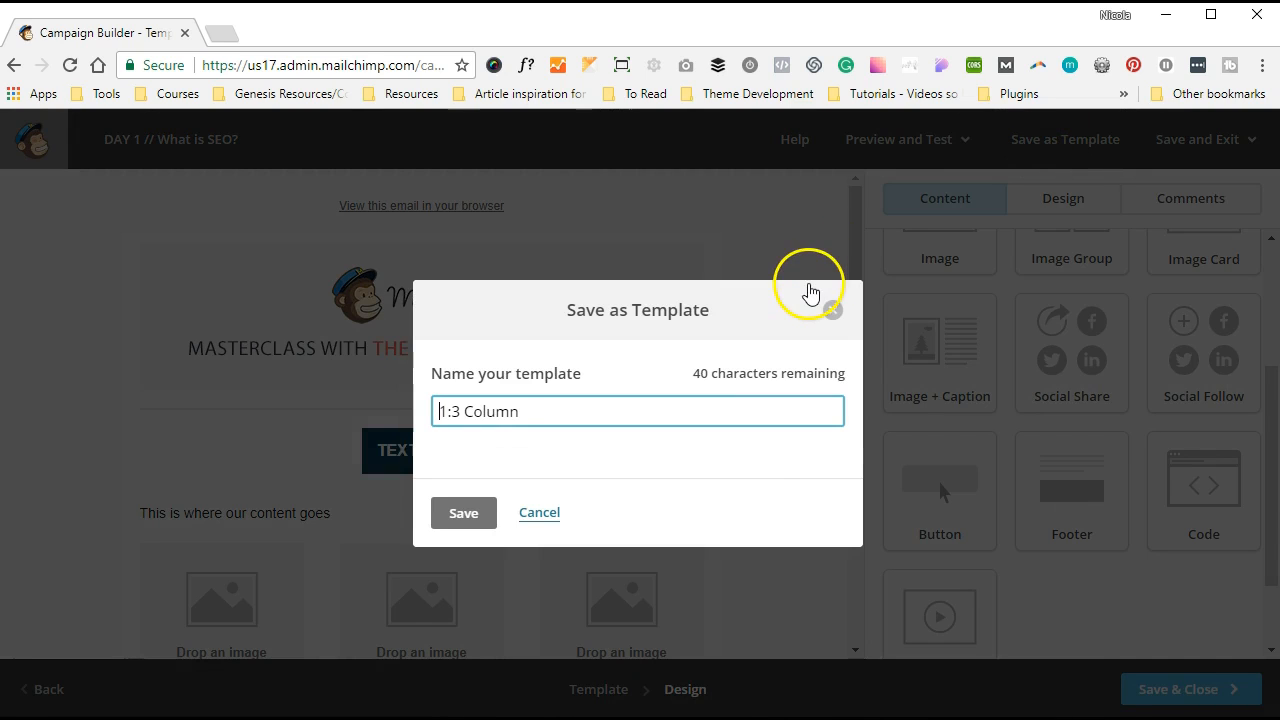
{"action": "left_click", "coordinate": [833, 311]}
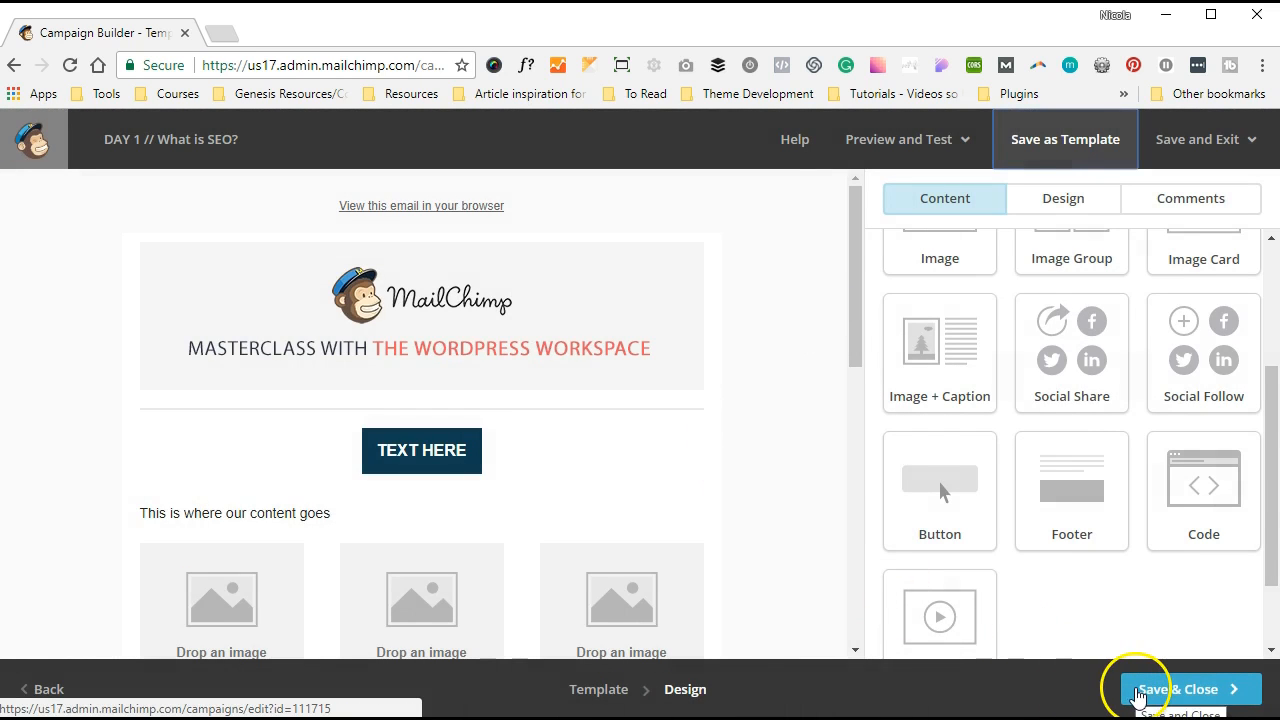
{"action": "left_click", "coordinate": [1137, 694]}
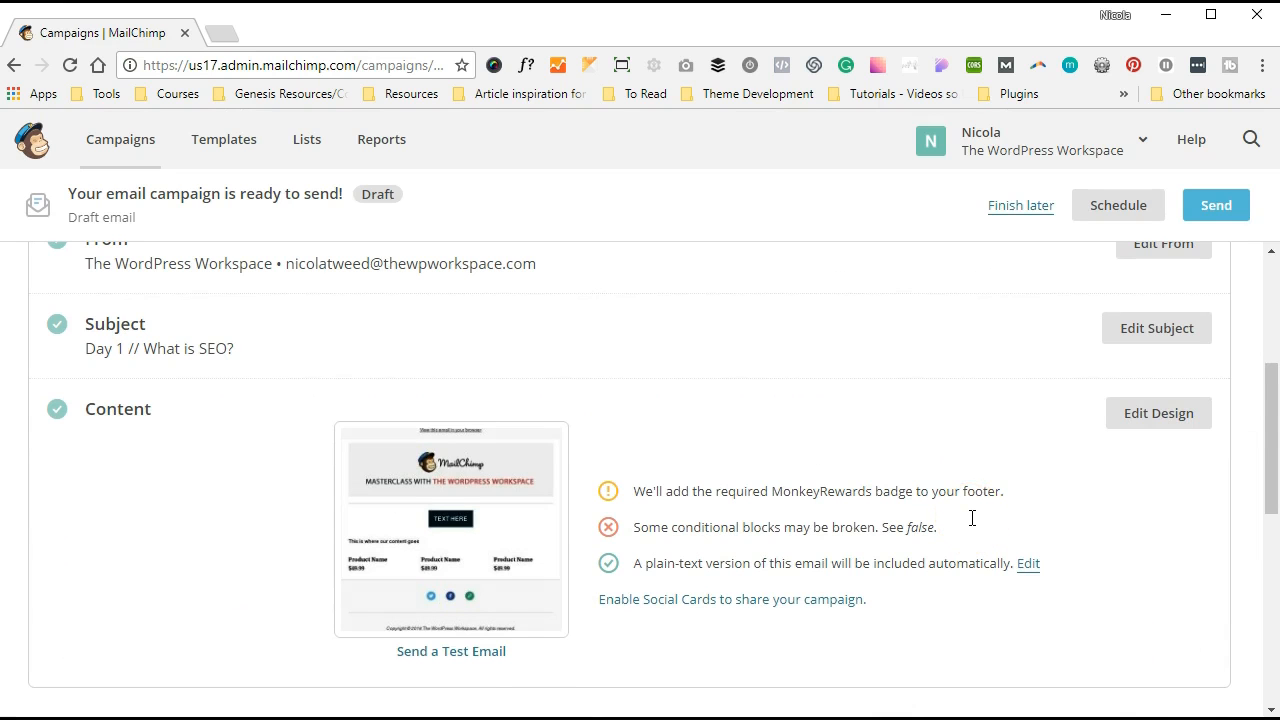
Step: Review the campaign overview, including its recipients, sender, subject, content checks and sharing options
{"action": "scroll", "coordinate": [972, 518], "scroll_direction": "up", "scroll_amount": 3}
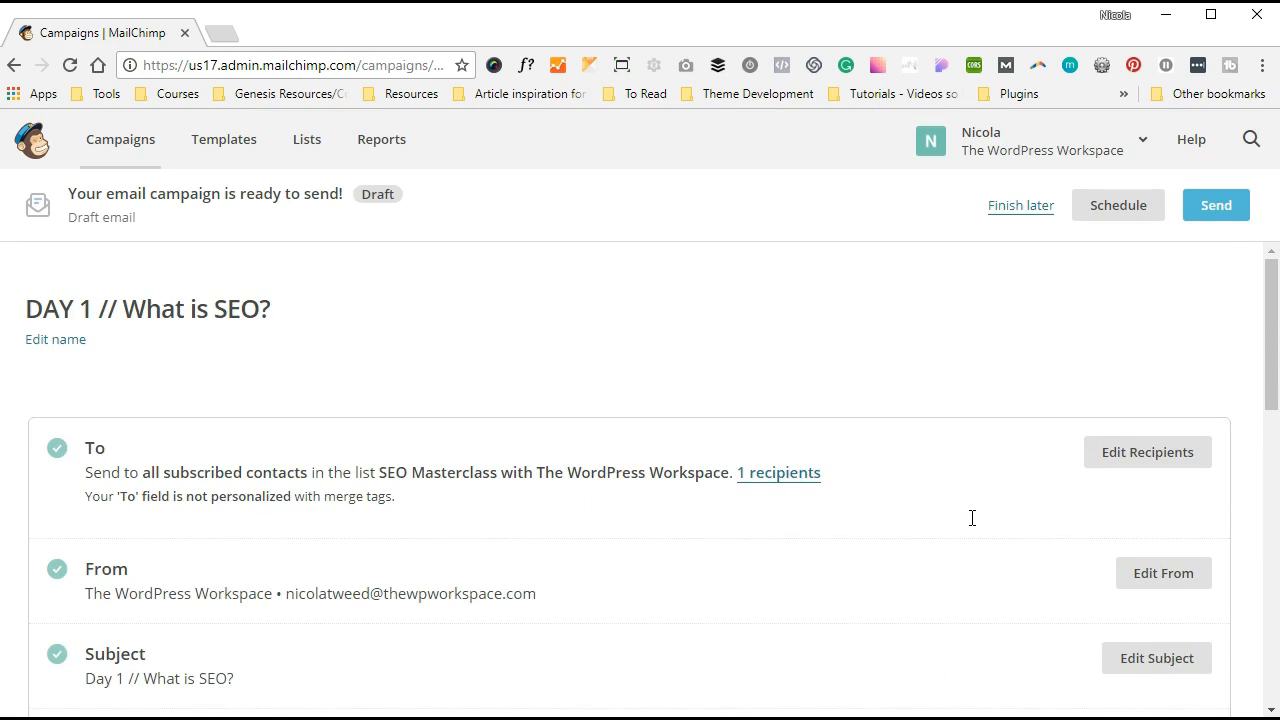
{"action": "scroll", "coordinate": [972, 518], "scroll_direction": "down", "scroll_amount": 3}
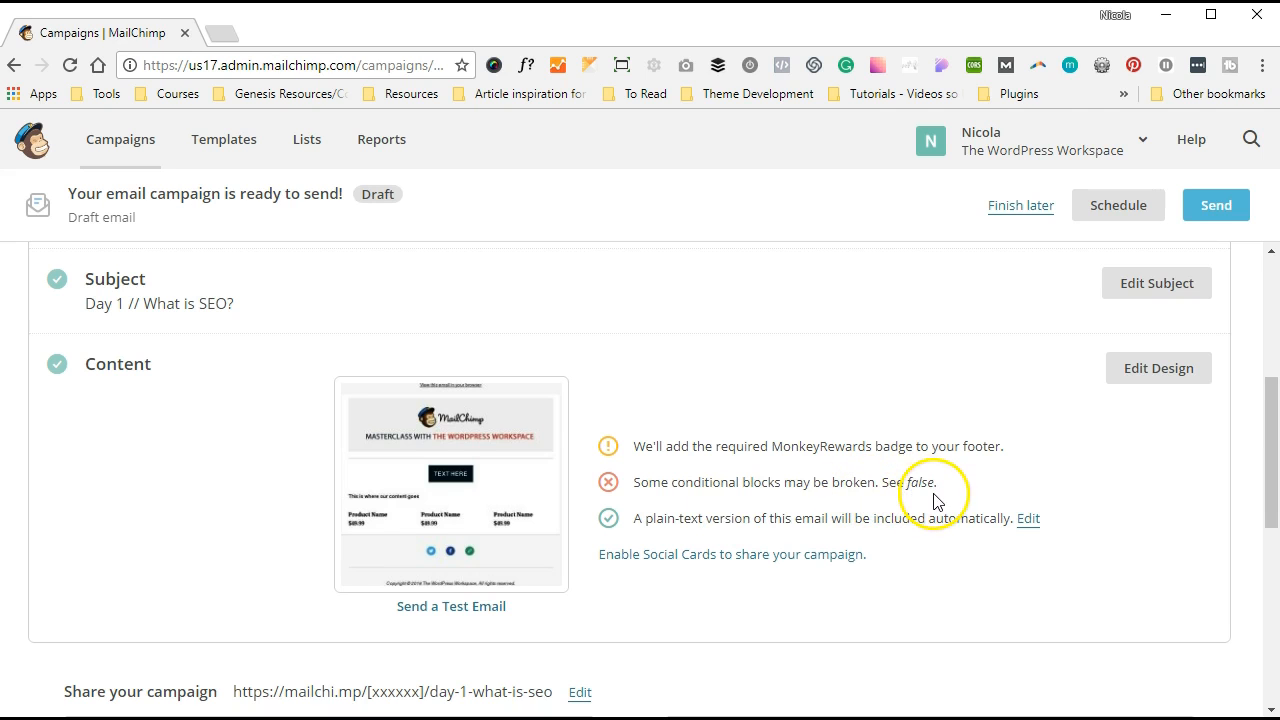
{"action": "scroll", "coordinate": [926, 470], "scroll_direction": "down", "scroll_amount": 2}
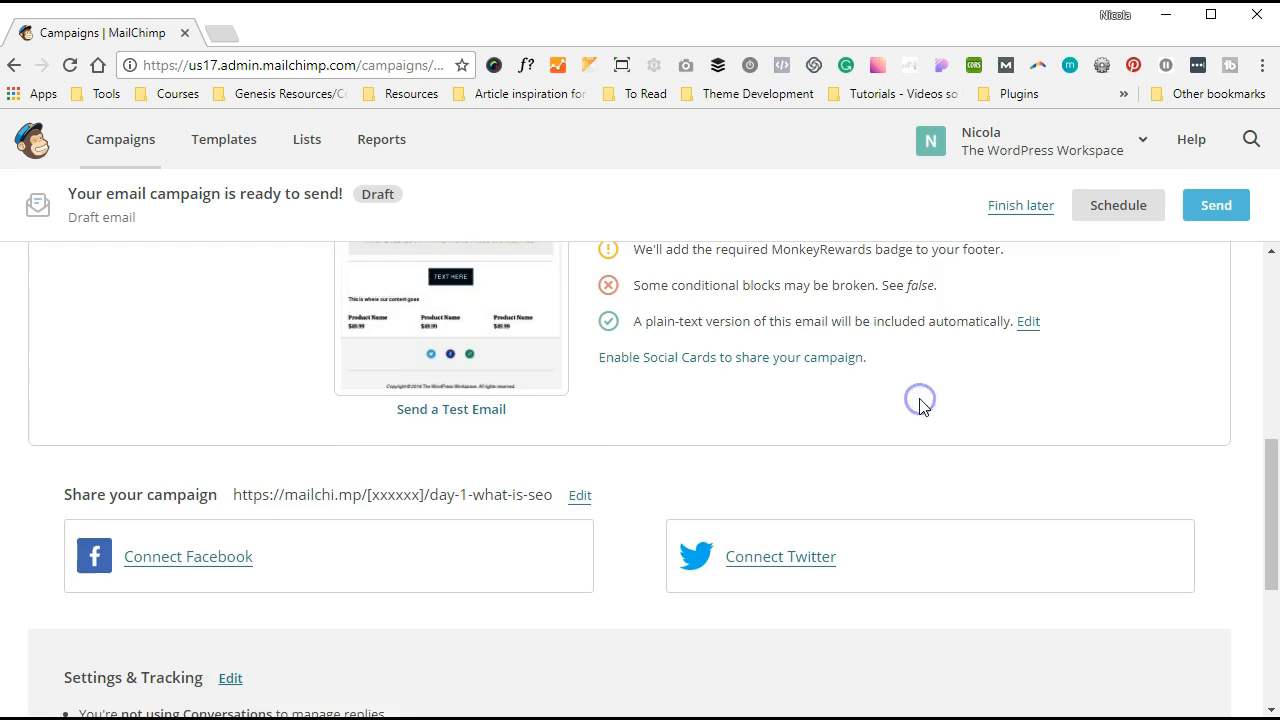
{"action": "scroll", "coordinate": [920, 400], "scroll_direction": "up", "scroll_amount": 6}
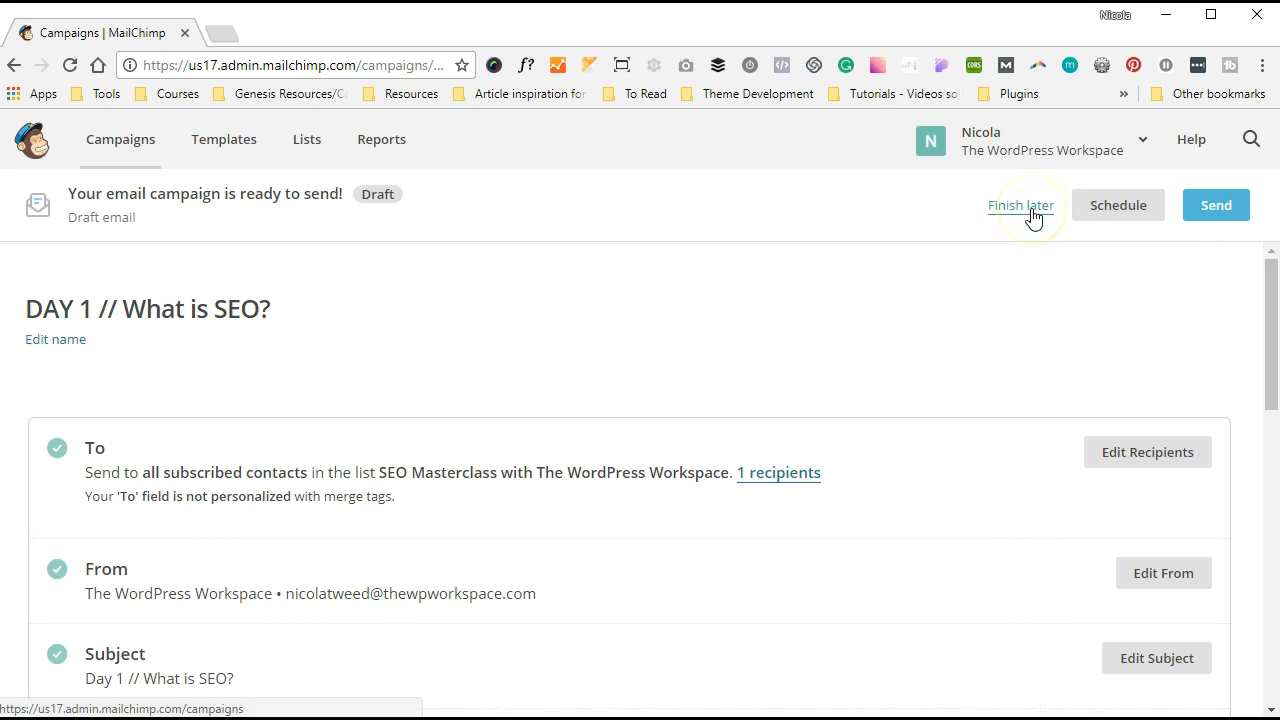
Step: Set the campaign's delivery schedule to January 19 2018 at 8:00 AM
{"action": "left_click", "coordinate": [1111, 207]}
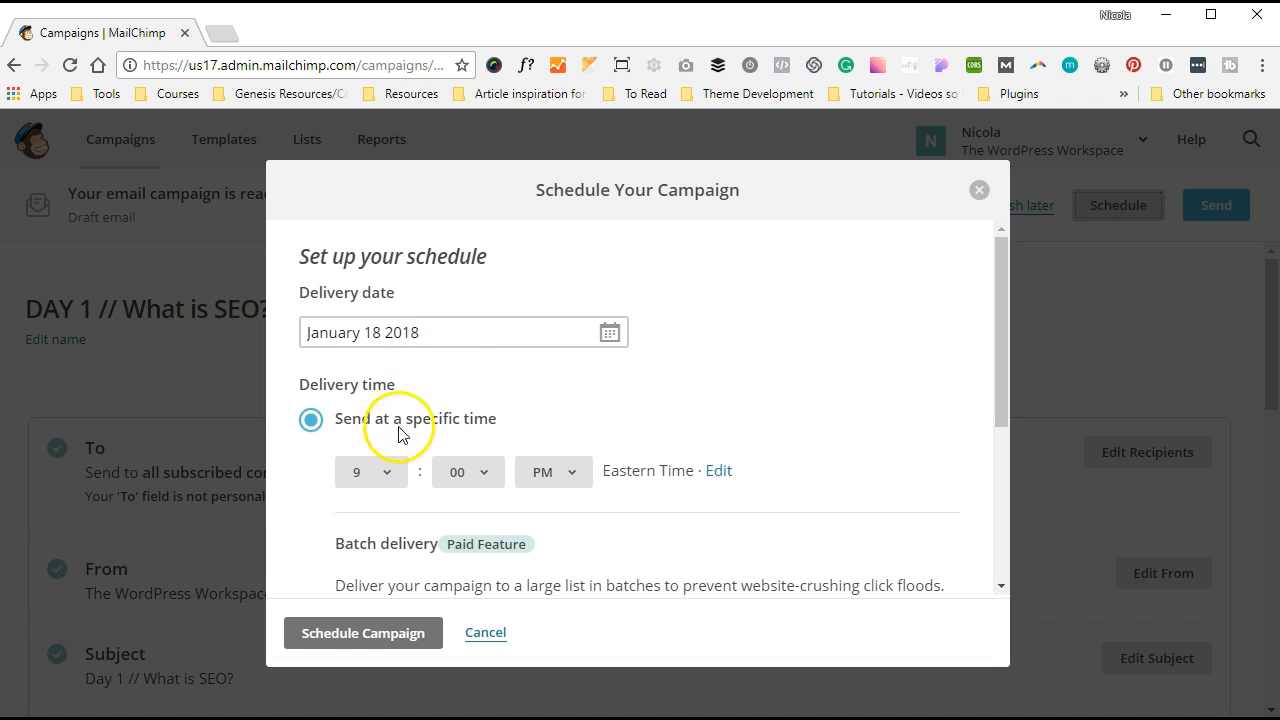
{"action": "left_click", "coordinate": [390, 472]}
{"action": "left_click", "coordinate": [391, 474]}
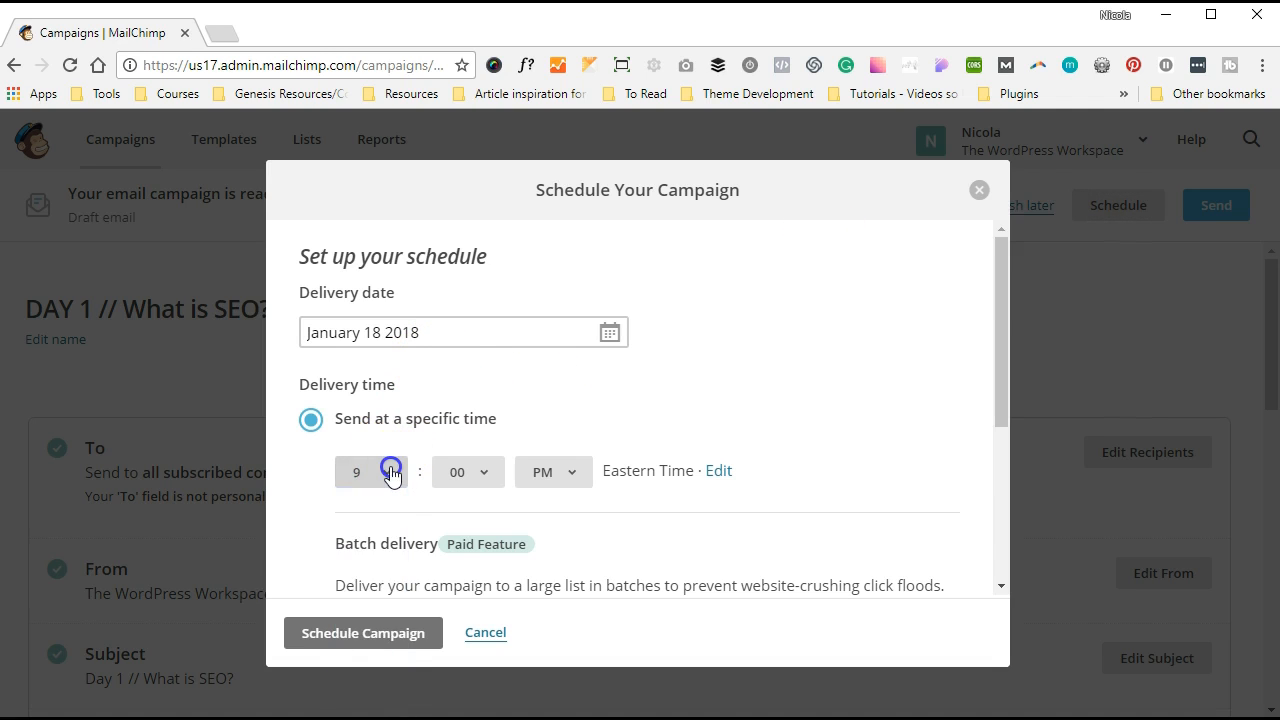
{"action": "left_click", "coordinate": [607, 334]}
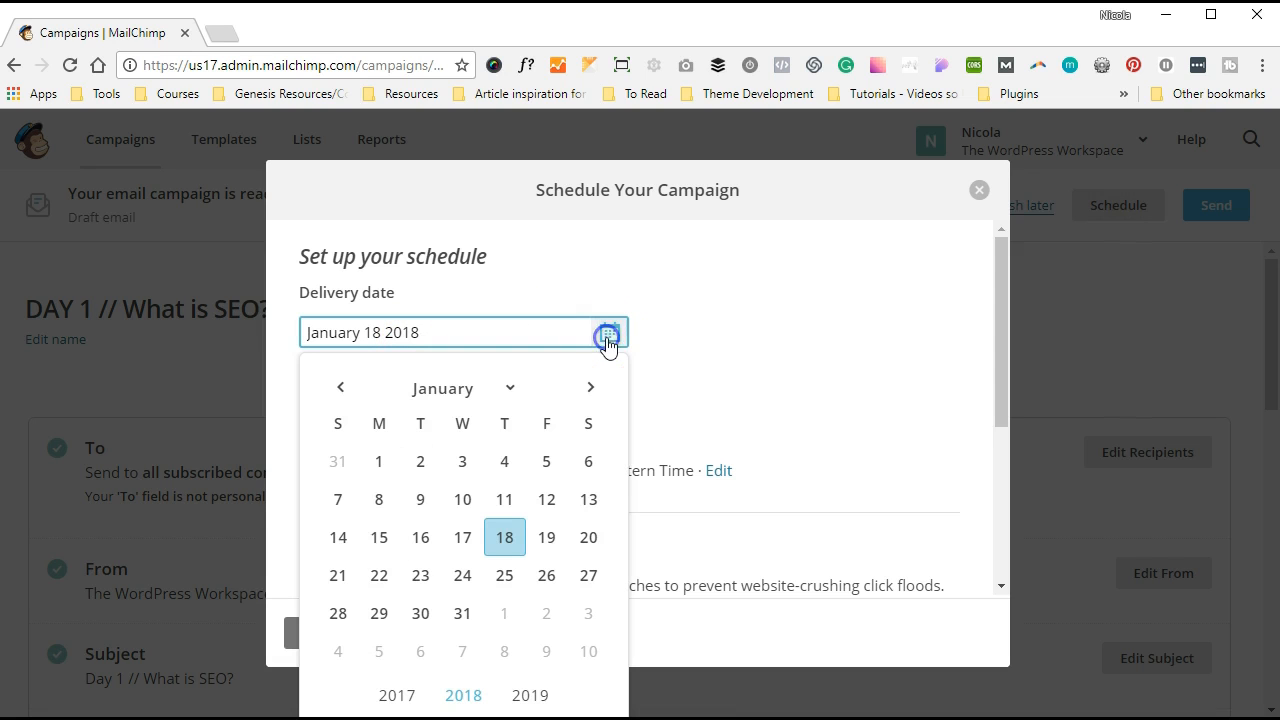
{"action": "left_click", "coordinate": [549, 530]}
{"action": "left_click", "coordinate": [385, 471]}
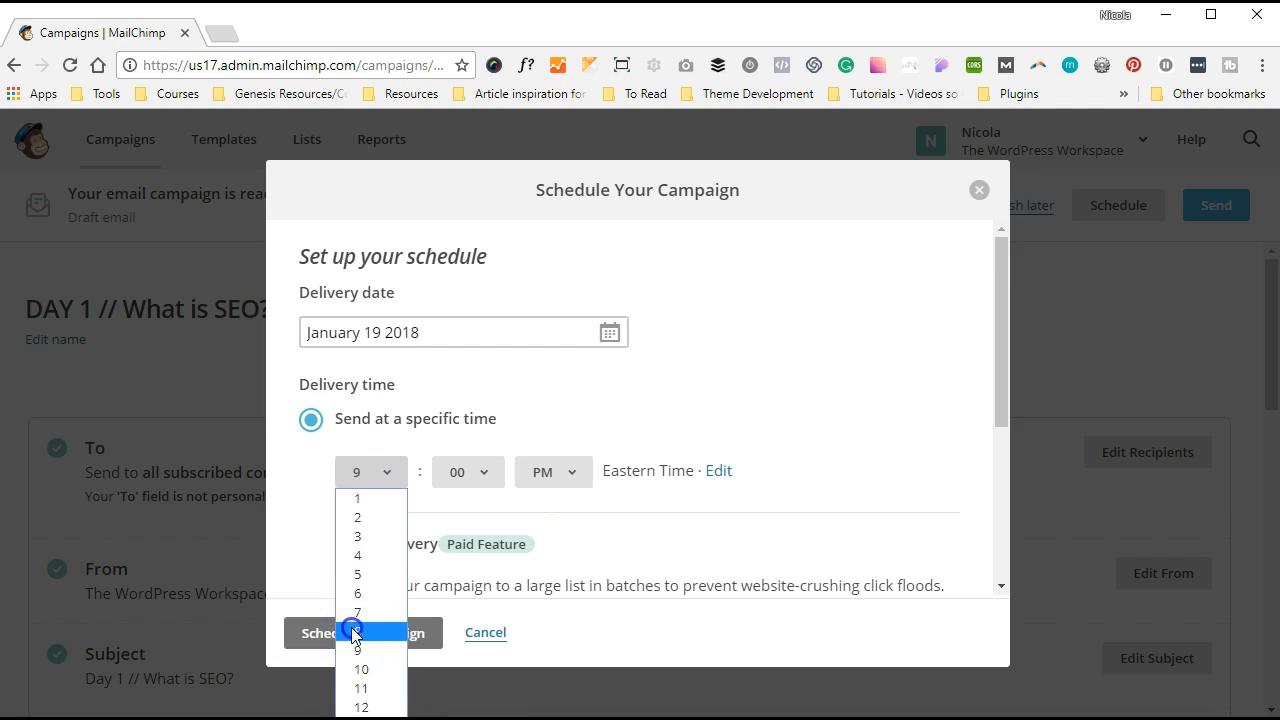
{"action": "left_click", "coordinate": [354, 632]}
{"action": "left_click", "coordinate": [549, 473]}
{"action": "left_click", "coordinate": [546, 502]}
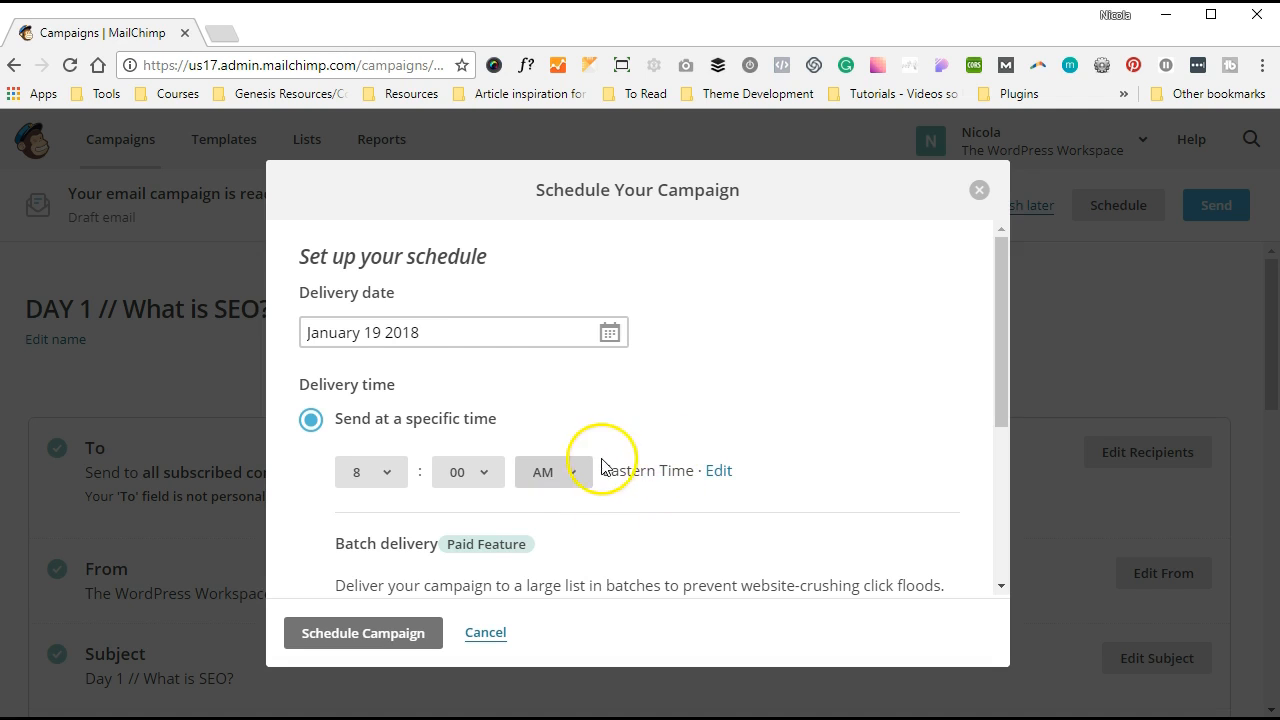
Step: Change the account's time zone for campaign scheduling to (GMT +5:30) India and save the account details
{"action": "left_click", "coordinate": [719, 472]}
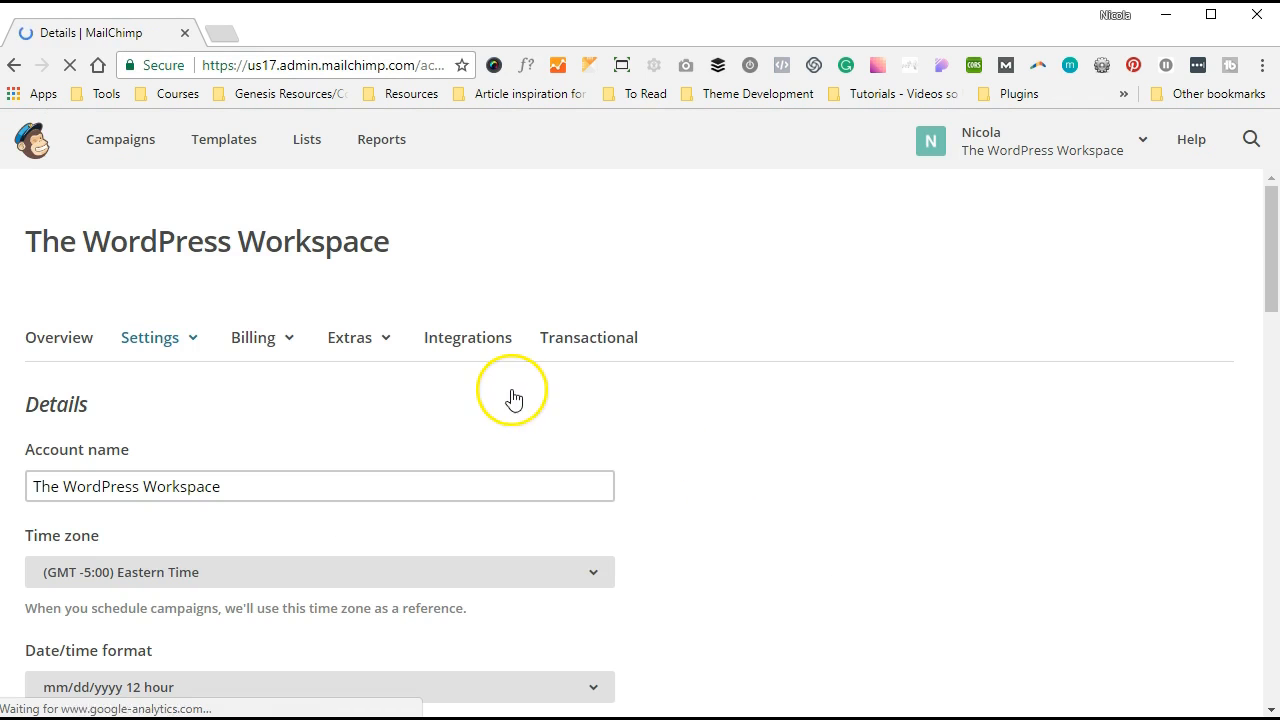
{"action": "scroll", "coordinate": [505, 392], "scroll_direction": "down", "scroll_amount": 1}
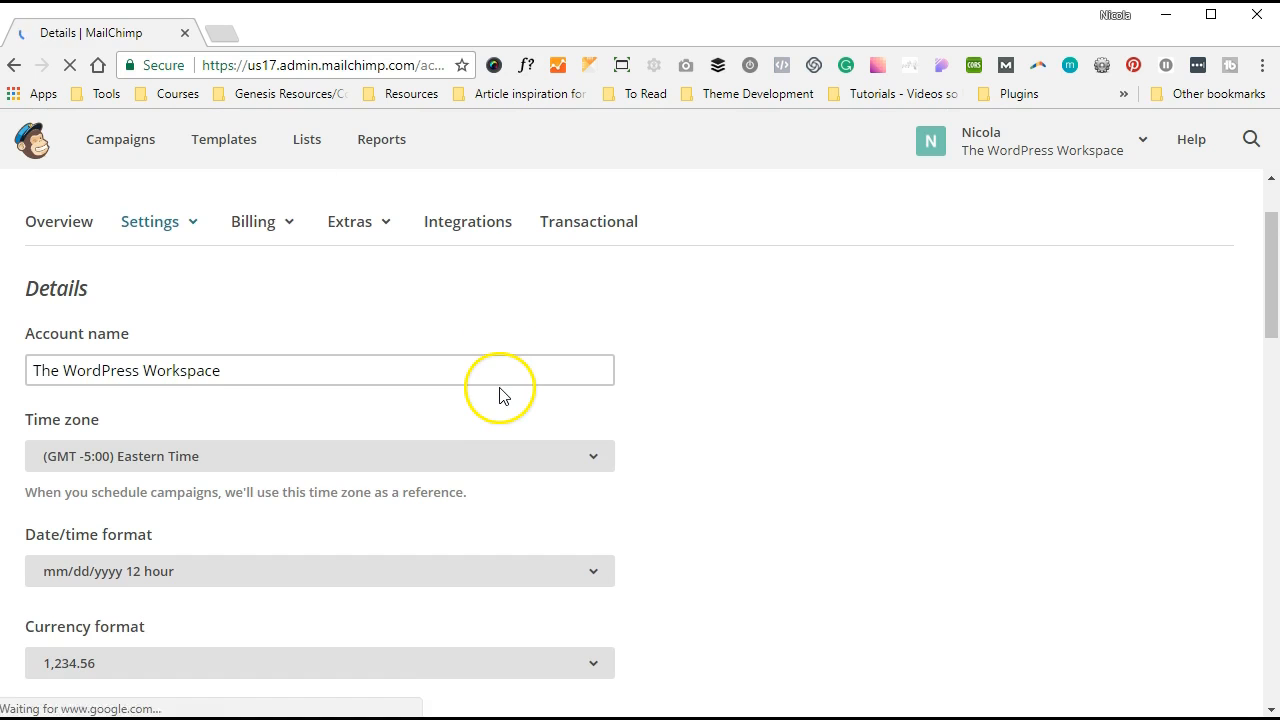
{"action": "left_click", "coordinate": [297, 463]}
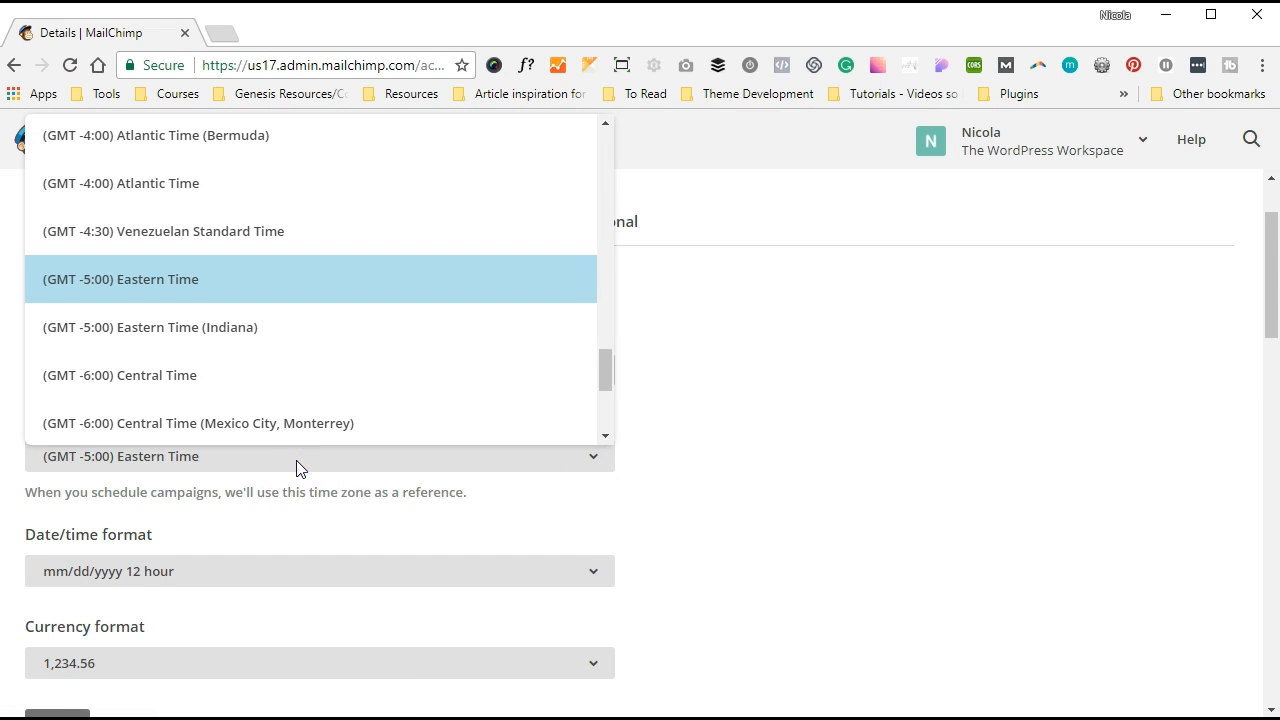
{"action": "scroll", "coordinate": [297, 349], "scroll_direction": "down", "scroll_amount": 2}
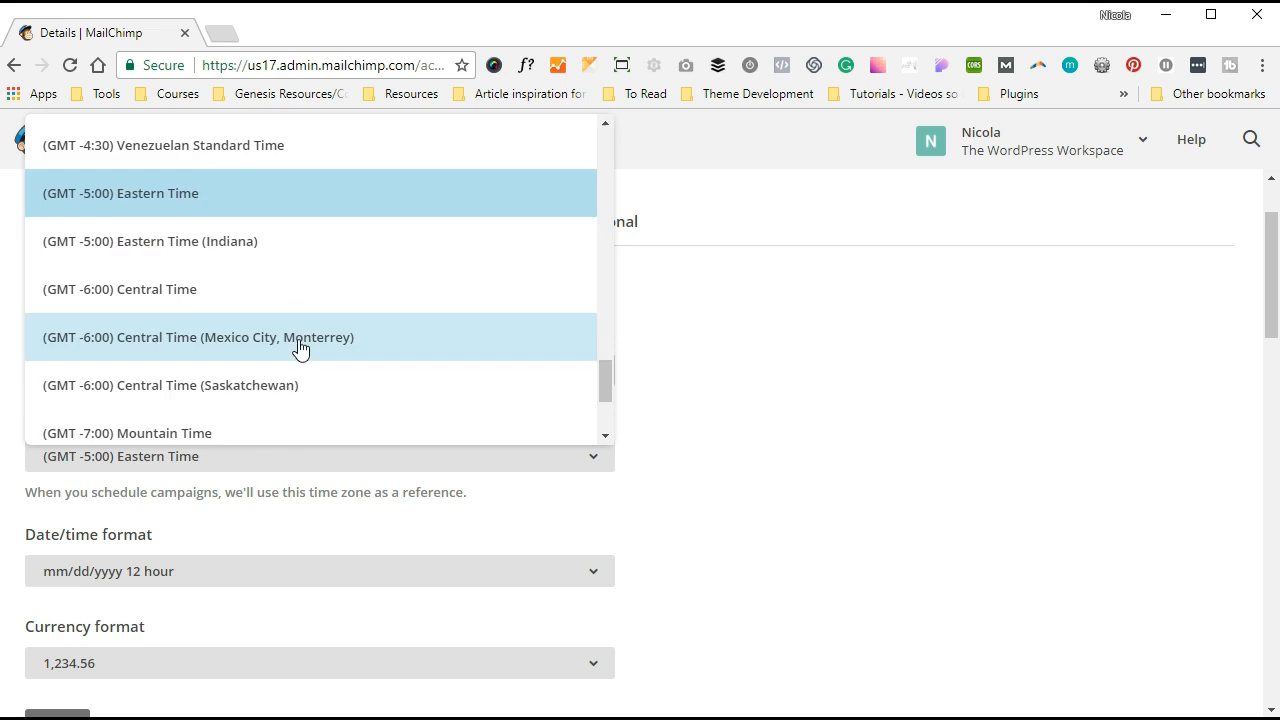
{"action": "scroll", "coordinate": [300, 348], "scroll_direction": "down", "scroll_amount": 3}
{"action": "scroll", "coordinate": [300, 348], "scroll_direction": "up", "scroll_amount": 20}
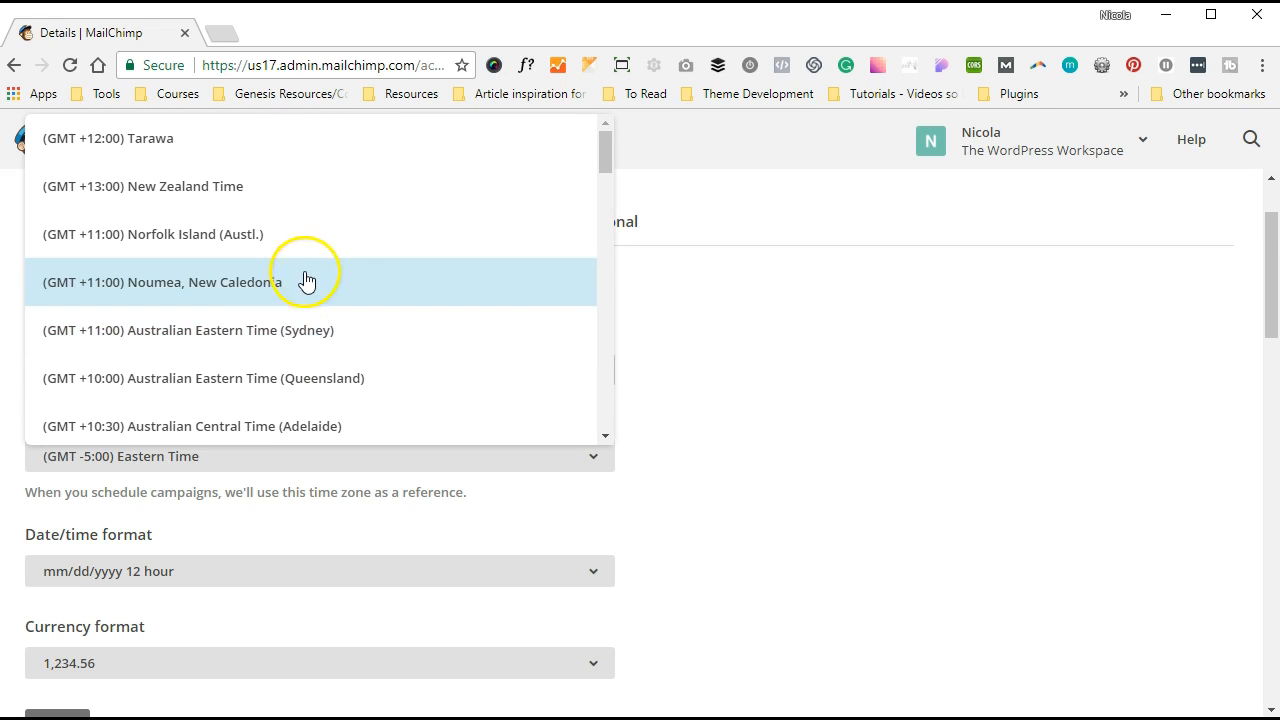
{"action": "scroll", "coordinate": [306, 277], "scroll_direction": "down", "scroll_amount": 3}
{"action": "scroll", "coordinate": [306, 277], "scroll_direction": "down", "scroll_amount": 2}
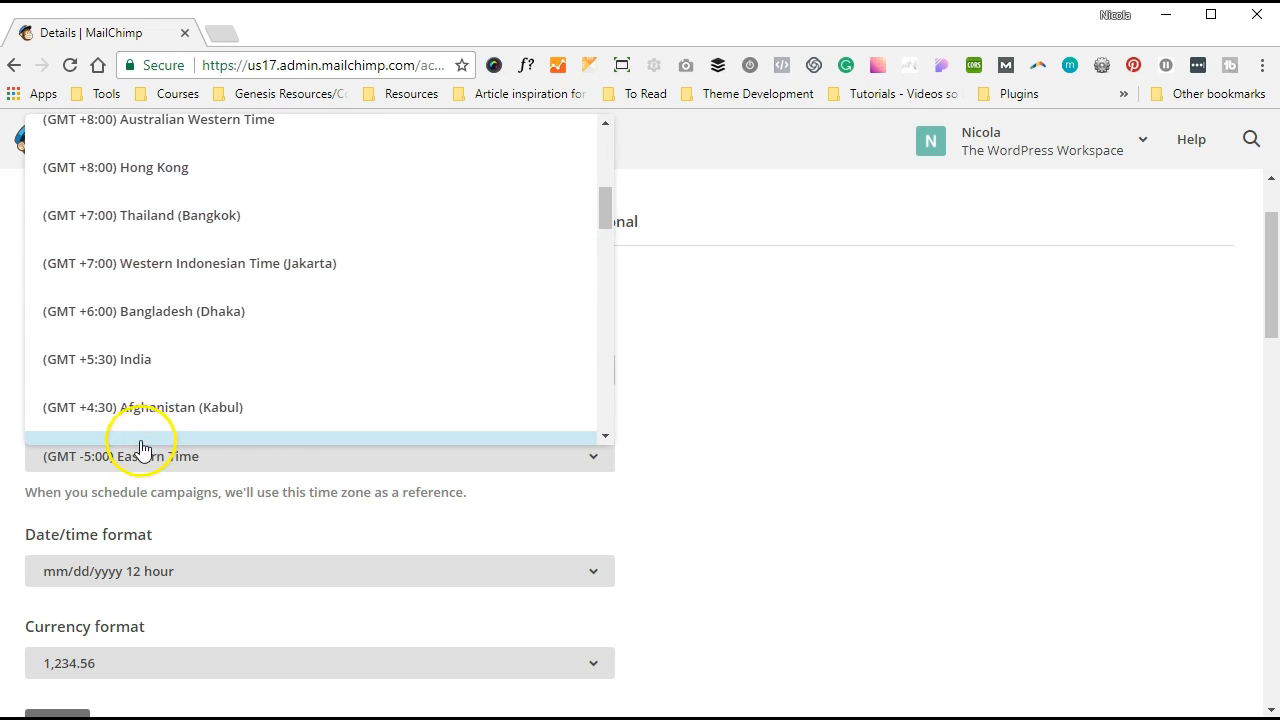
{"action": "left_click", "coordinate": [160, 378]}
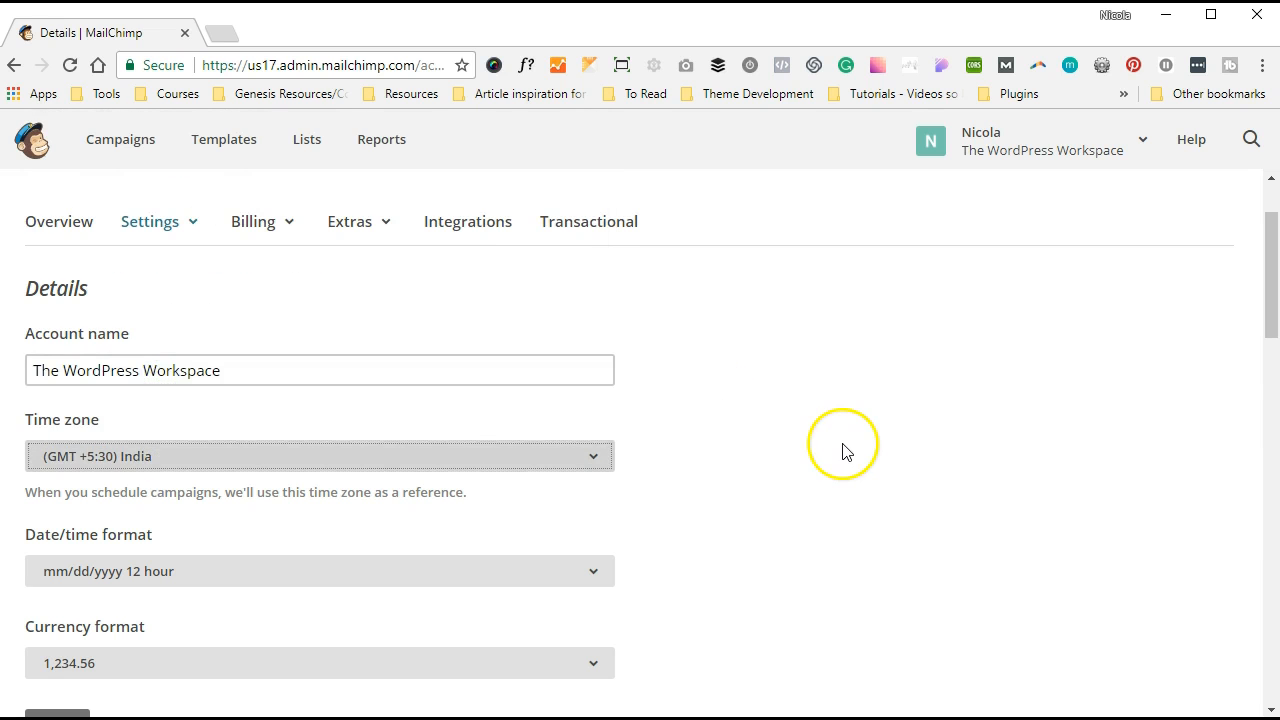
{"action": "scroll", "coordinate": [843, 449], "scroll_direction": "down", "scroll_amount": 10}
{"action": "scroll", "coordinate": [520, 402], "scroll_direction": "up", "scroll_amount": 5}
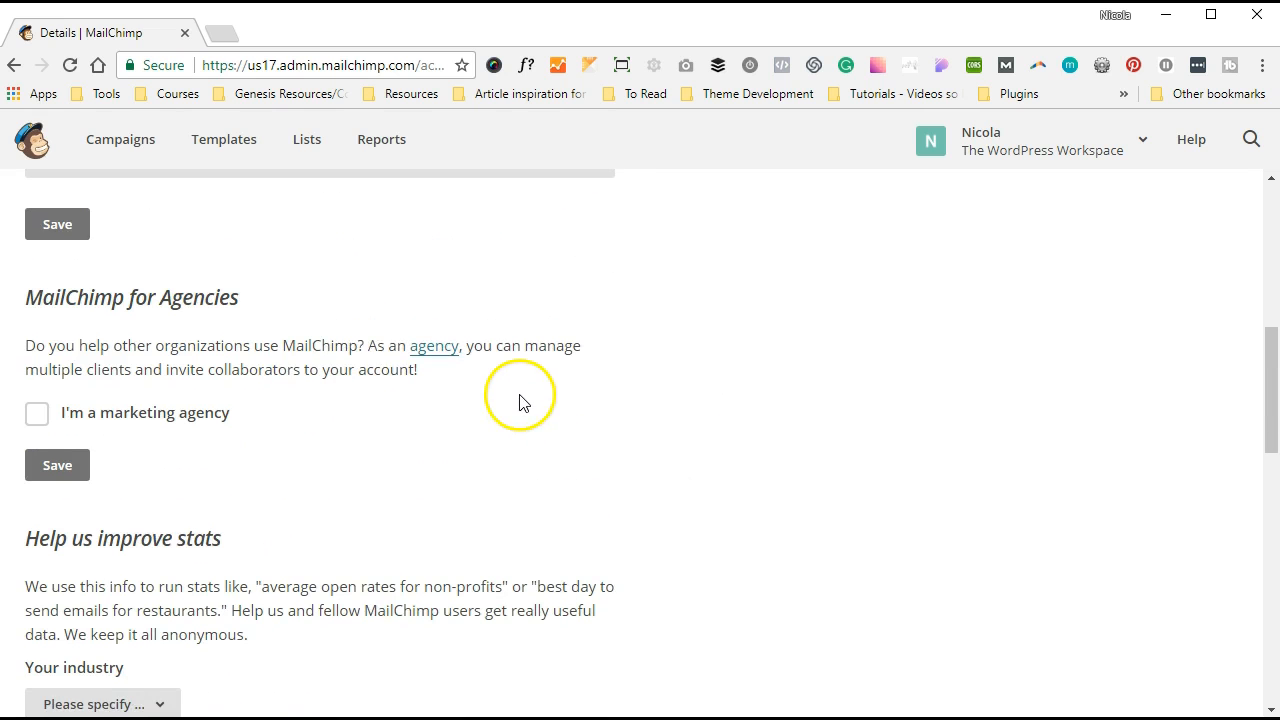
{"action": "left_click", "coordinate": [75, 228]}
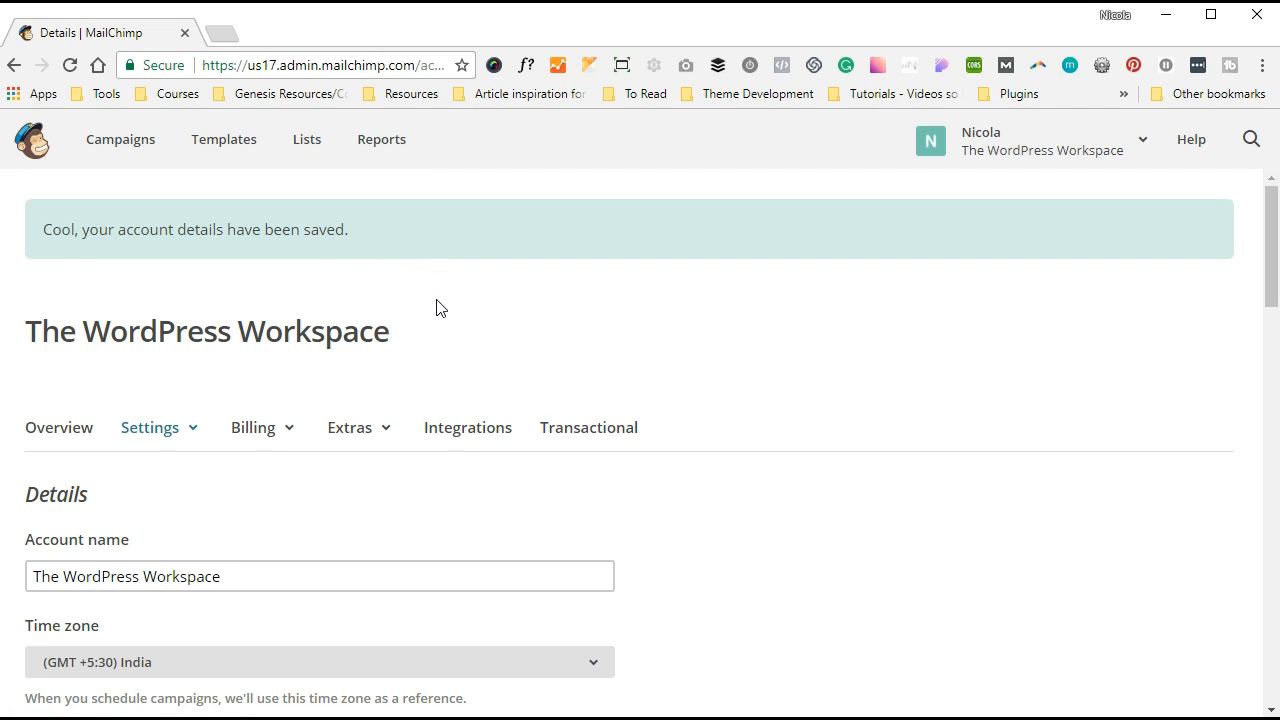
Step: Return to the campaign list and reopen the draft "DAY 1 // What is SEO?" for editing
{"action": "left_click", "coordinate": [125, 149]}
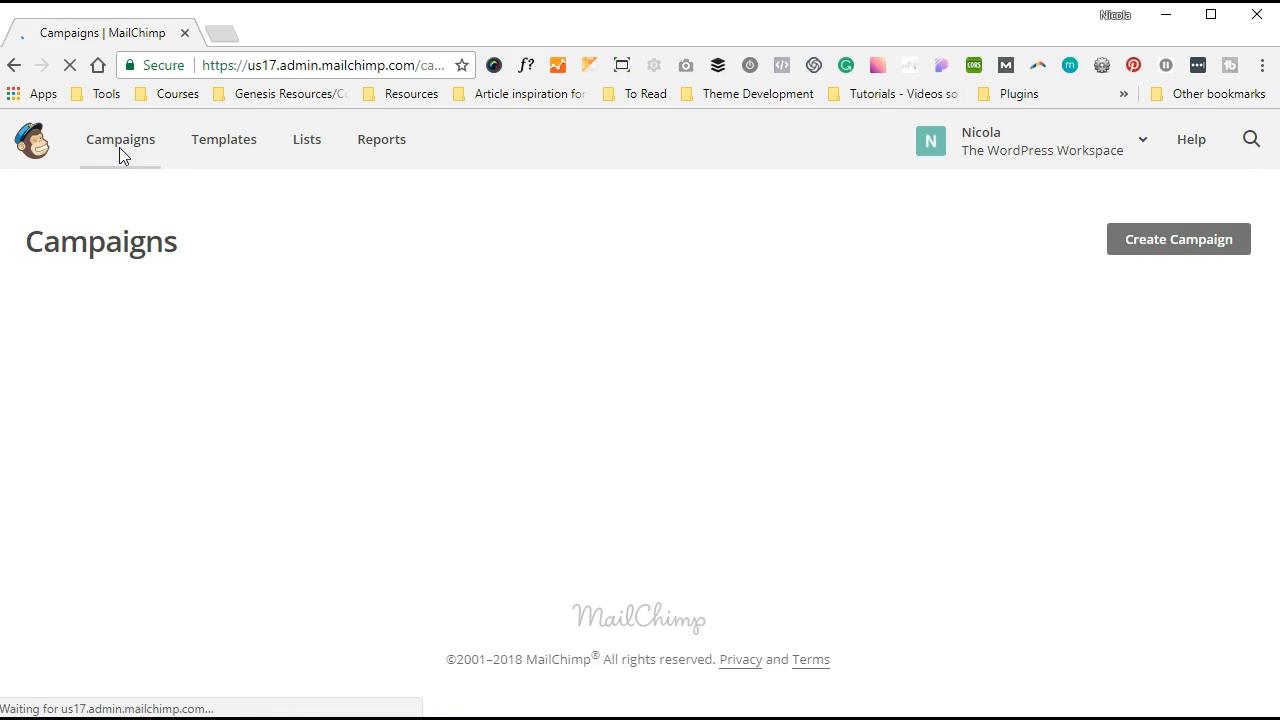
{"action": "left_click", "coordinate": [588, 508]}
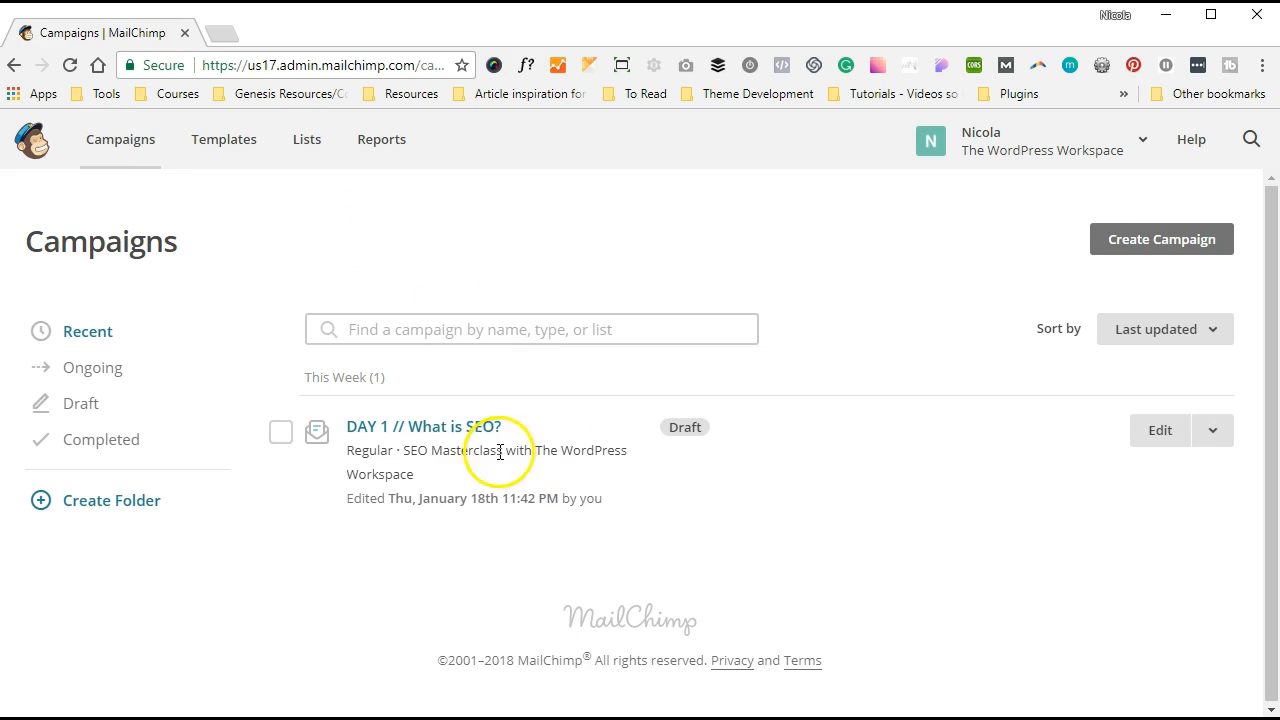
{"action": "left_click", "coordinate": [1160, 434]}
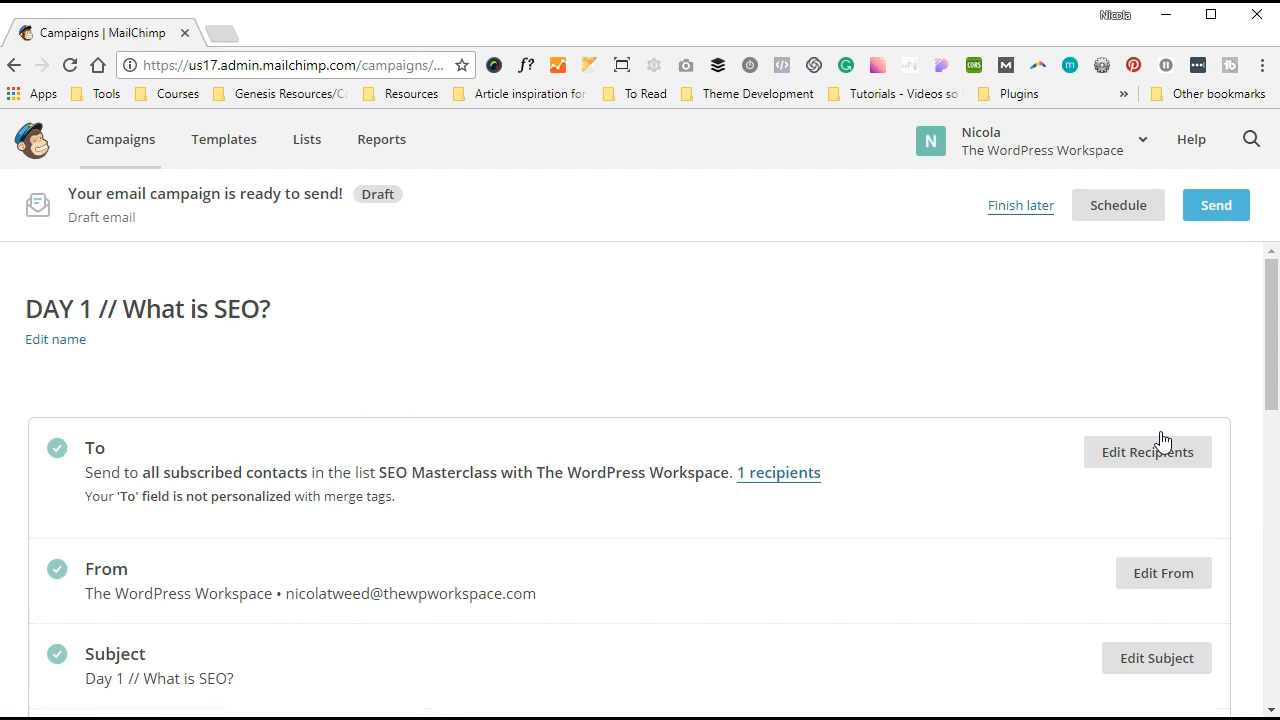
Step: Look over the batch, Timewarp and optimized delivery options, and try to schedule the campaign for January 18 2018 at 9:00 PM
{"action": "left_click", "coordinate": [1111, 196]}
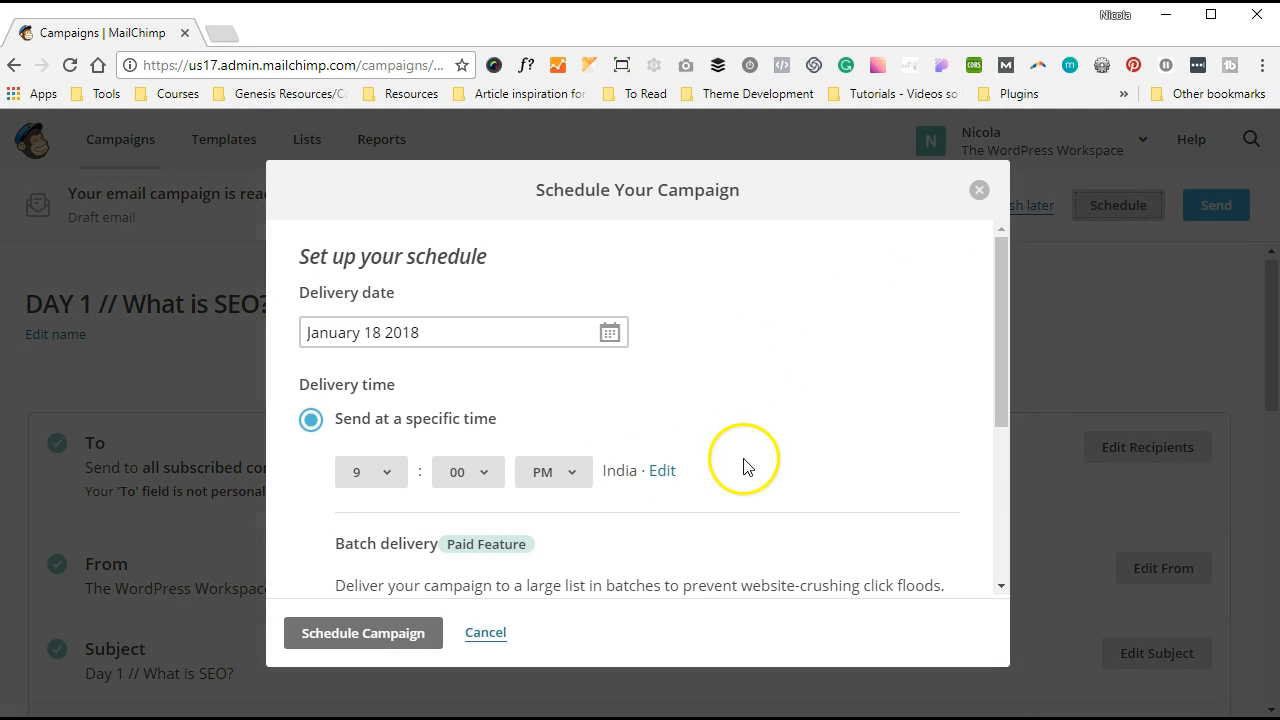
{"action": "scroll", "coordinate": [744, 467], "scroll_direction": "down", "scroll_amount": 1}
{"action": "scroll", "coordinate": [744, 467], "scroll_direction": "down", "scroll_amount": 2}
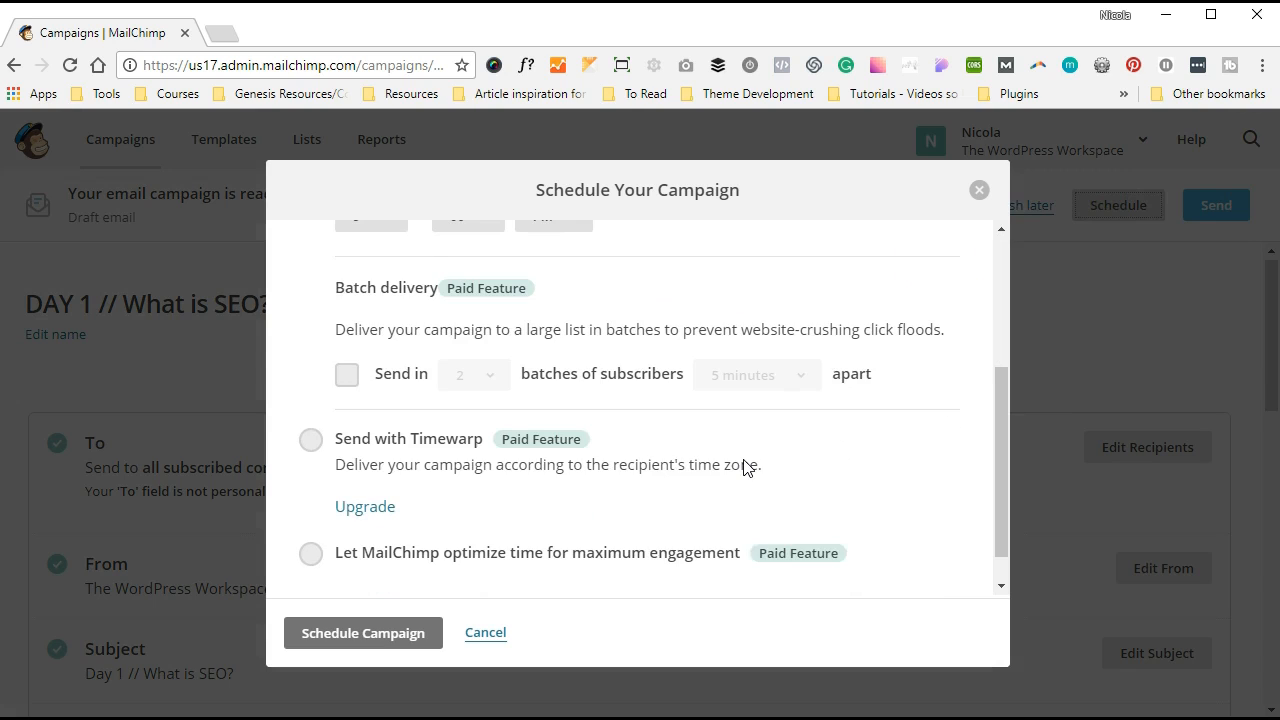
{"action": "scroll", "coordinate": [744, 467], "scroll_direction": "up", "scroll_amount": 1}
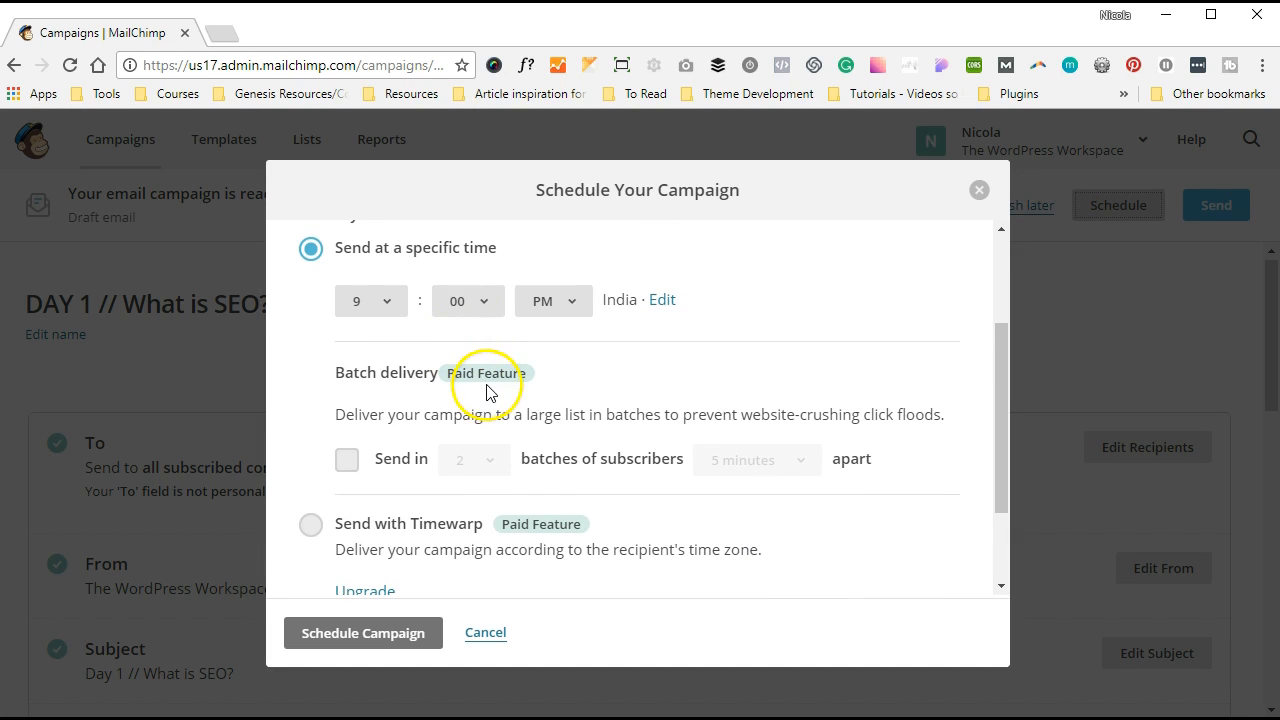
{"action": "scroll", "coordinate": [533, 521], "scroll_direction": "down", "scroll_amount": 2}
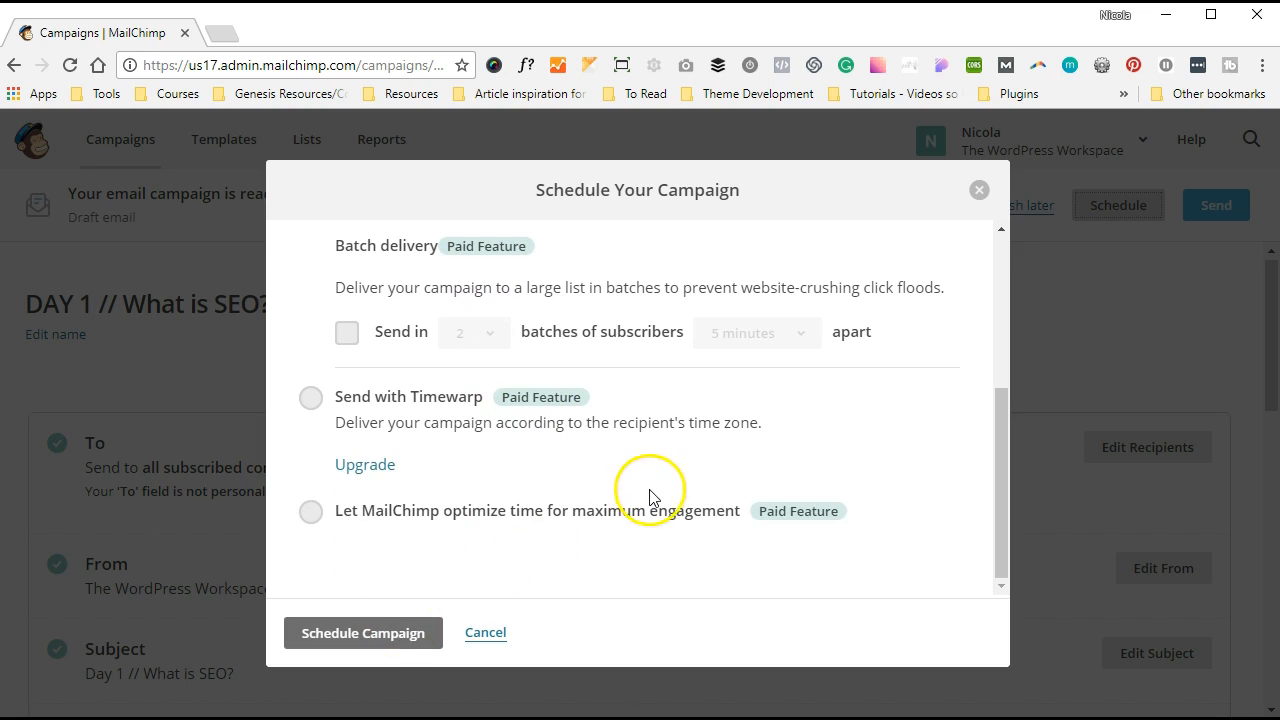
{"action": "scroll", "coordinate": [651, 500], "scroll_direction": "up", "scroll_amount": 3}
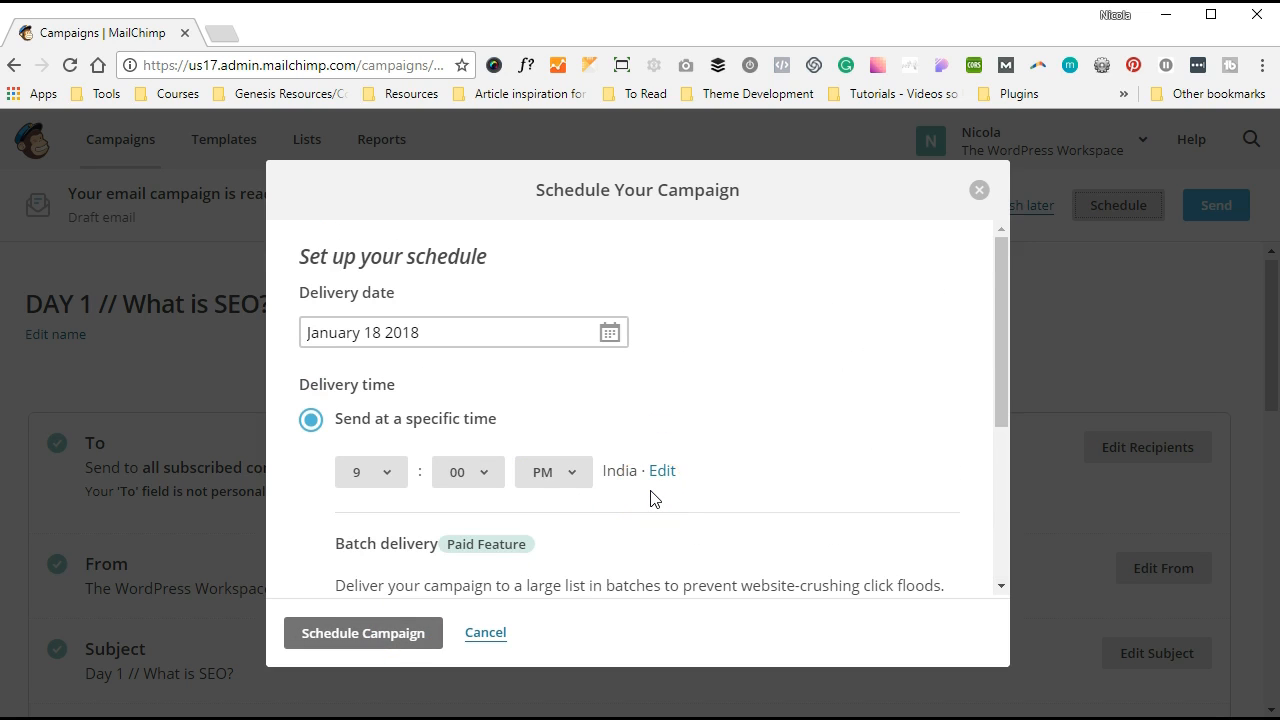
{"action": "scroll", "coordinate": [652, 494], "scroll_direction": "down", "scroll_amount": 1}
{"action": "left_click", "coordinate": [407, 637]}
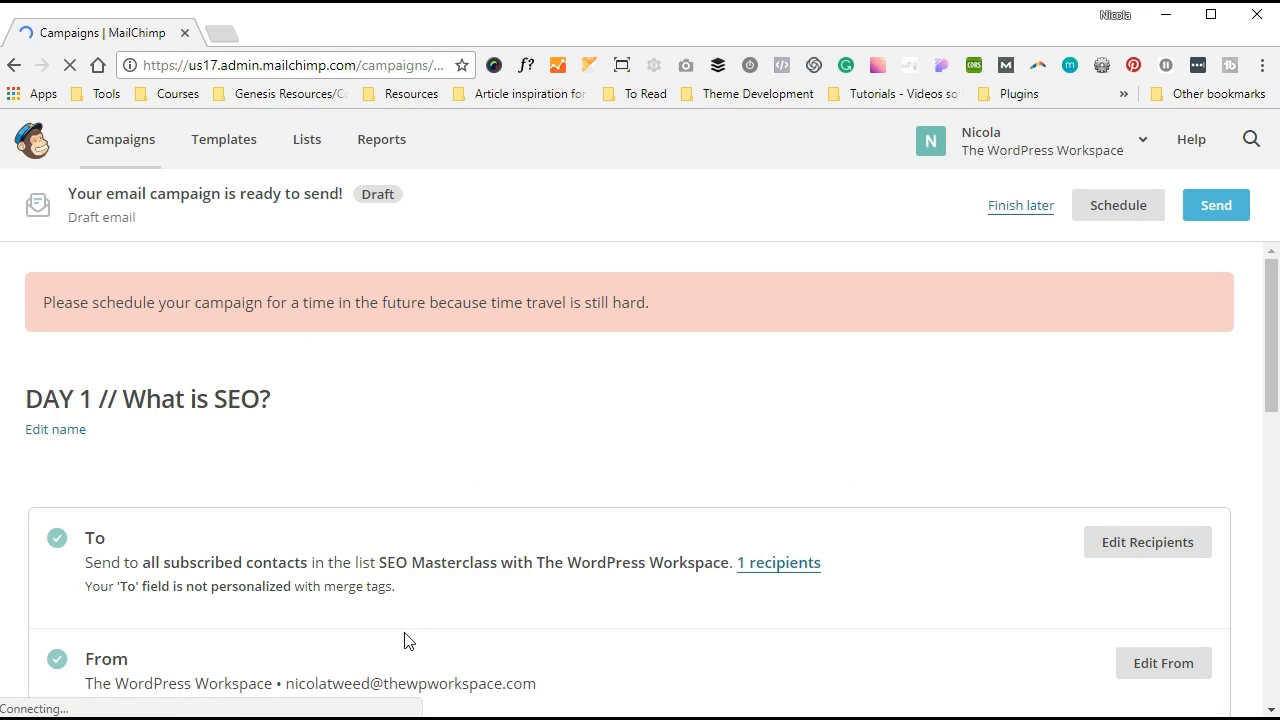
Step: Schedule the campaign for delivery on January 19 2018 at 9:15 PM India time
{"action": "left_click", "coordinate": [1103, 207]}
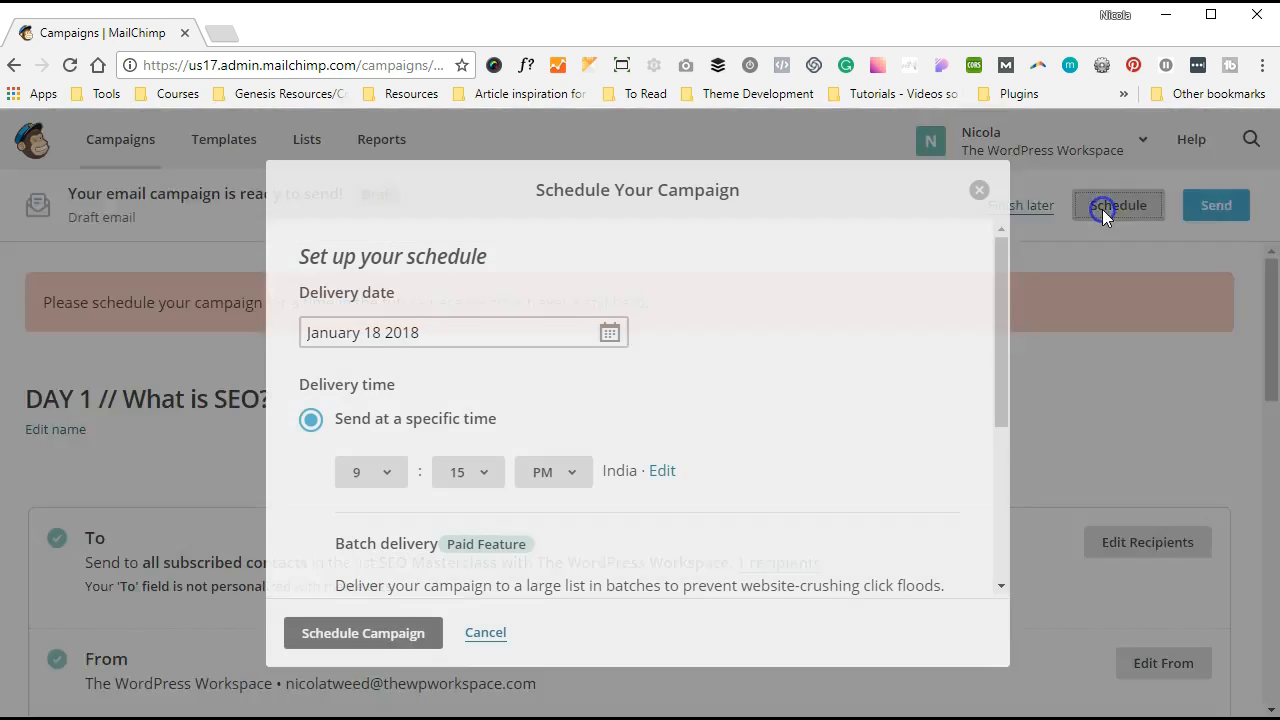
{"action": "left_click", "coordinate": [609, 331]}
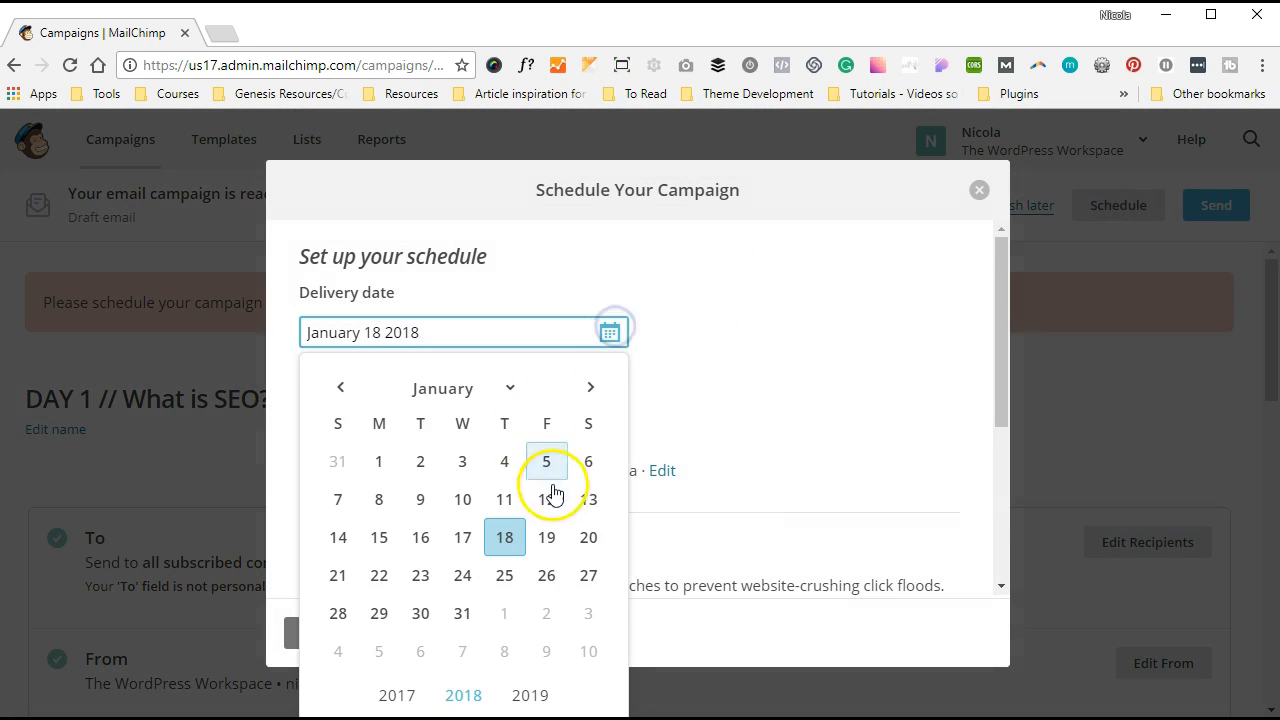
{"action": "left_click", "coordinate": [546, 537]}
{"action": "left_click", "coordinate": [810, 384]}
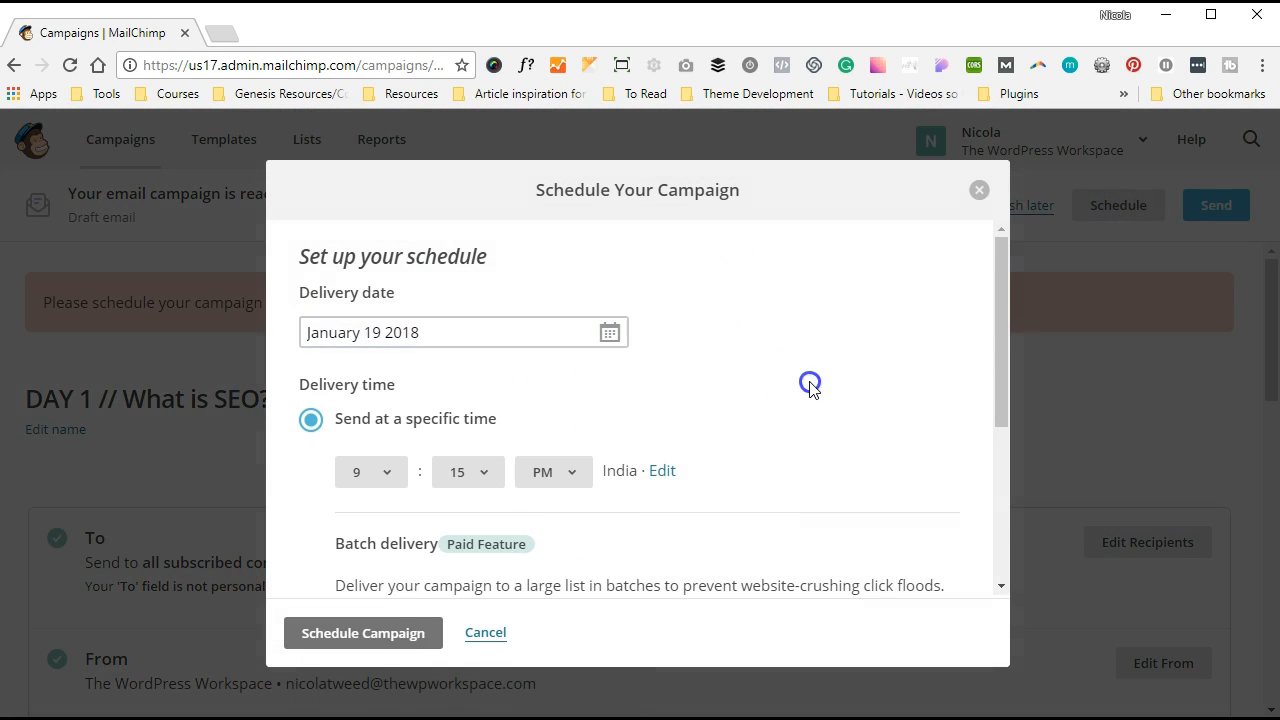
{"action": "left_click", "coordinate": [440, 640]}
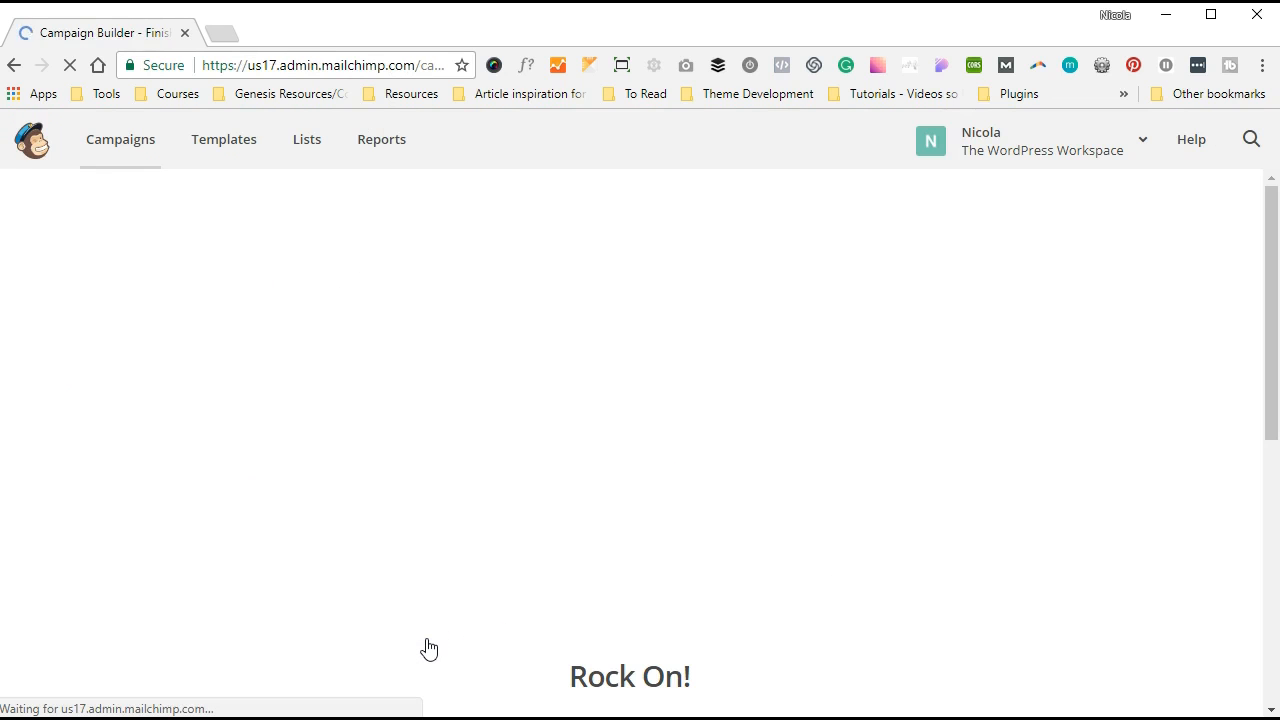